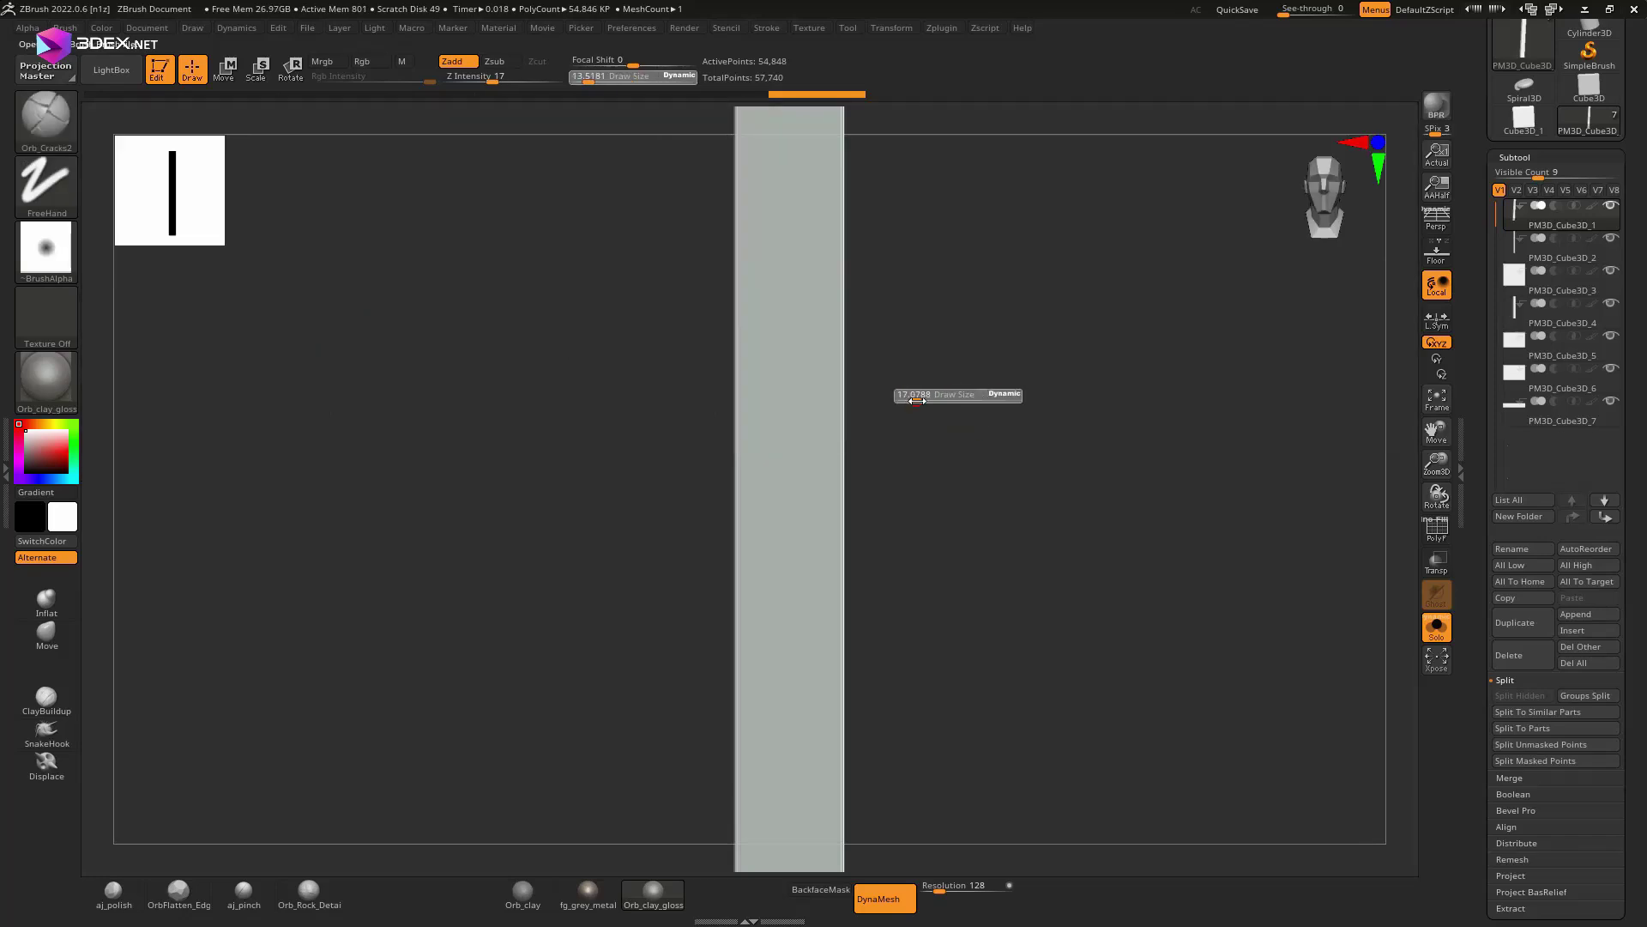
# Step: DynaMesh the plank and soften its top edge with aj_polish
pyautogui.click(894, 905)
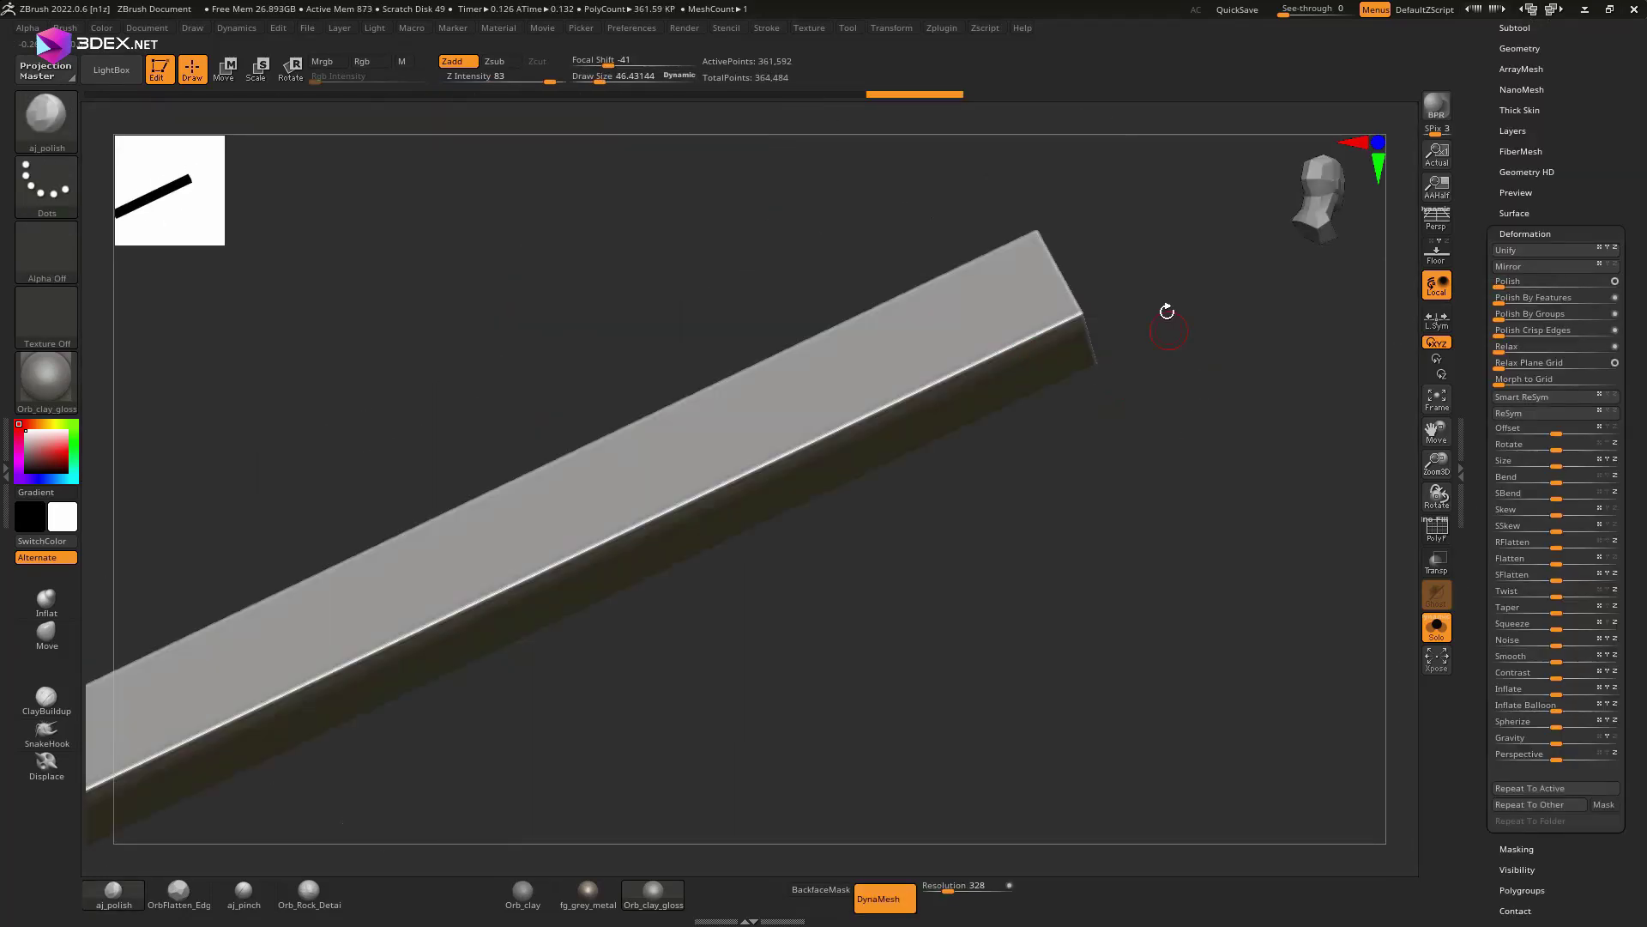
pyautogui.moveTo(1045, 327); pyautogui.dragTo(901, 386)
pyautogui.moveTo(901, 386)
pyautogui.mouseDown(button='right')
pyautogui.moveTo(597, 565)
pyautogui.moveTo(779, 414)
pyautogui.moveTo(922, 754)
pyautogui.moveTo(981, 452)
pyautogui.mouseUp(button='right')
# Step: Carve Orb_Cracks2 wood-grain cracks along each face of the plank
pyautogui.press('f')
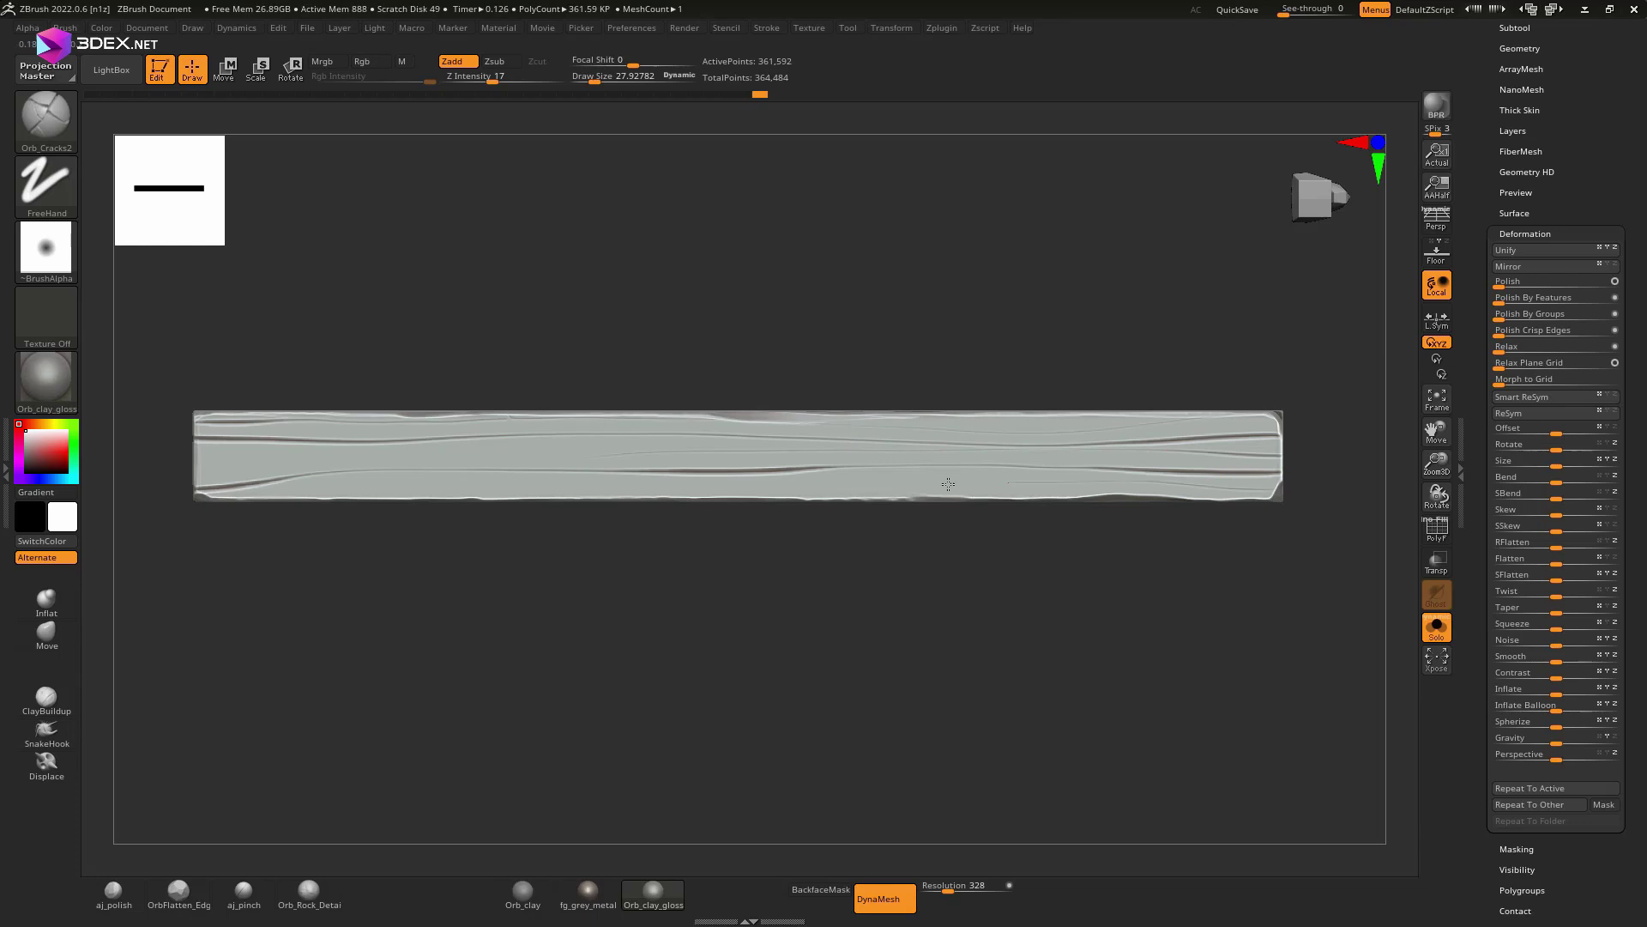
pyautogui.moveTo(948, 484)
pyautogui.keyDown('shift'); pyautogui.mouseDown(button='right')
pyautogui.moveTo(1259, 382)
pyautogui.moveTo(1156, 371)
pyautogui.mouseUp(button='right'); pyautogui.keyUp('shift')
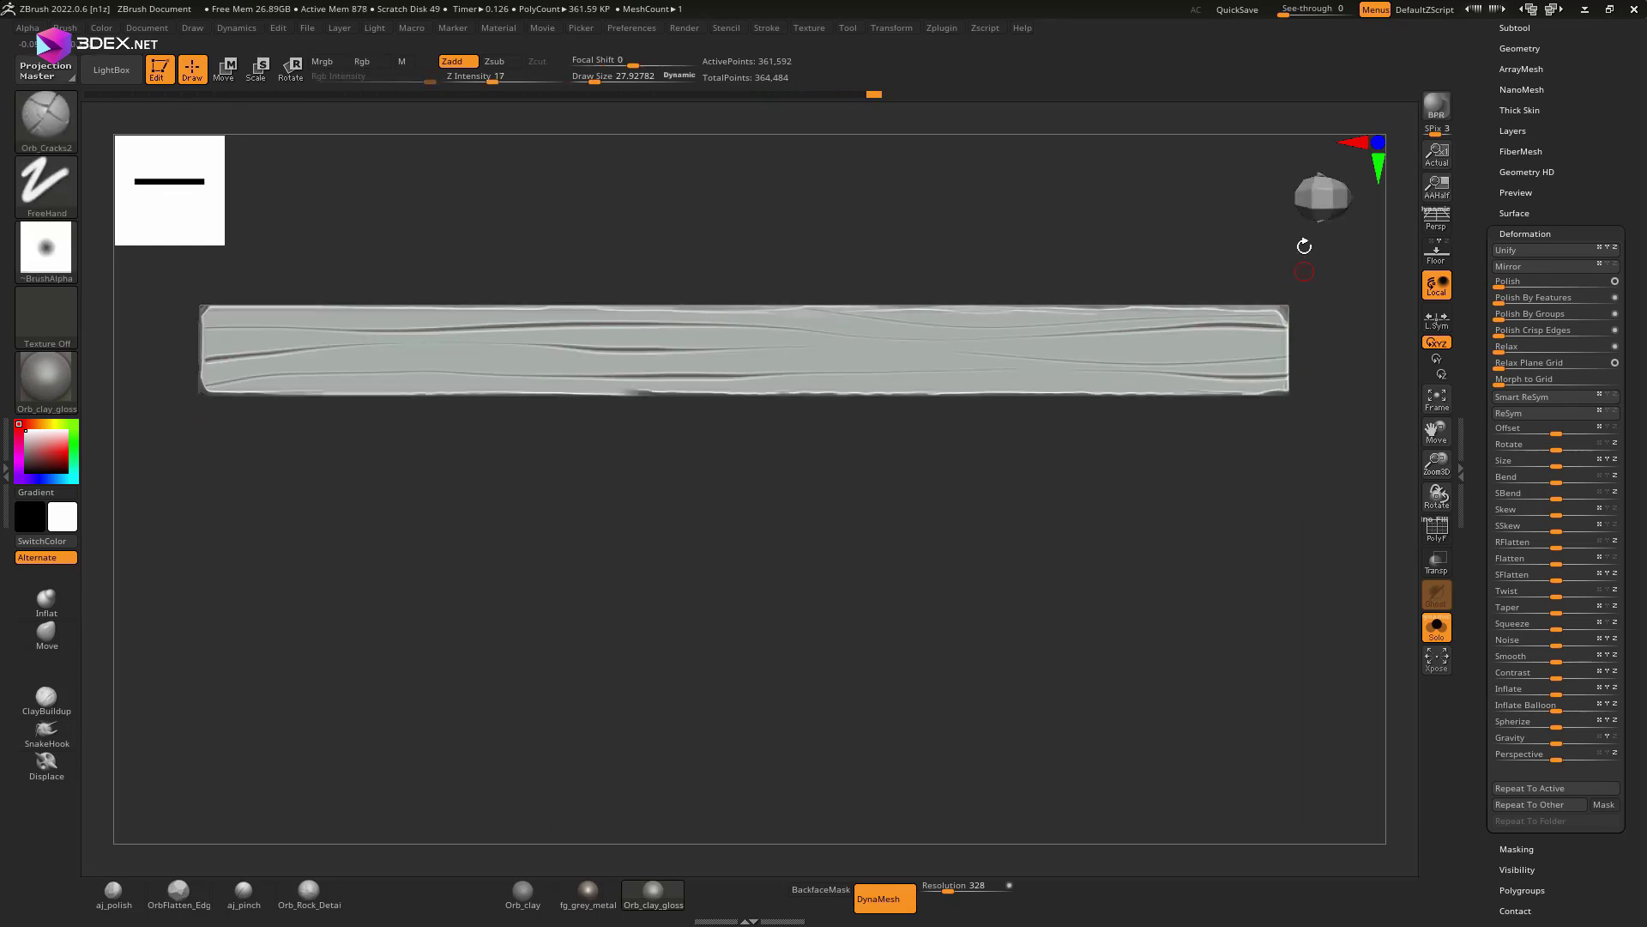
pyautogui.keyDown('shift'); pyautogui.moveTo(1304, 247); pyautogui.dragTo(165, 336, button='right'); pyautogui.keyUp('shift')
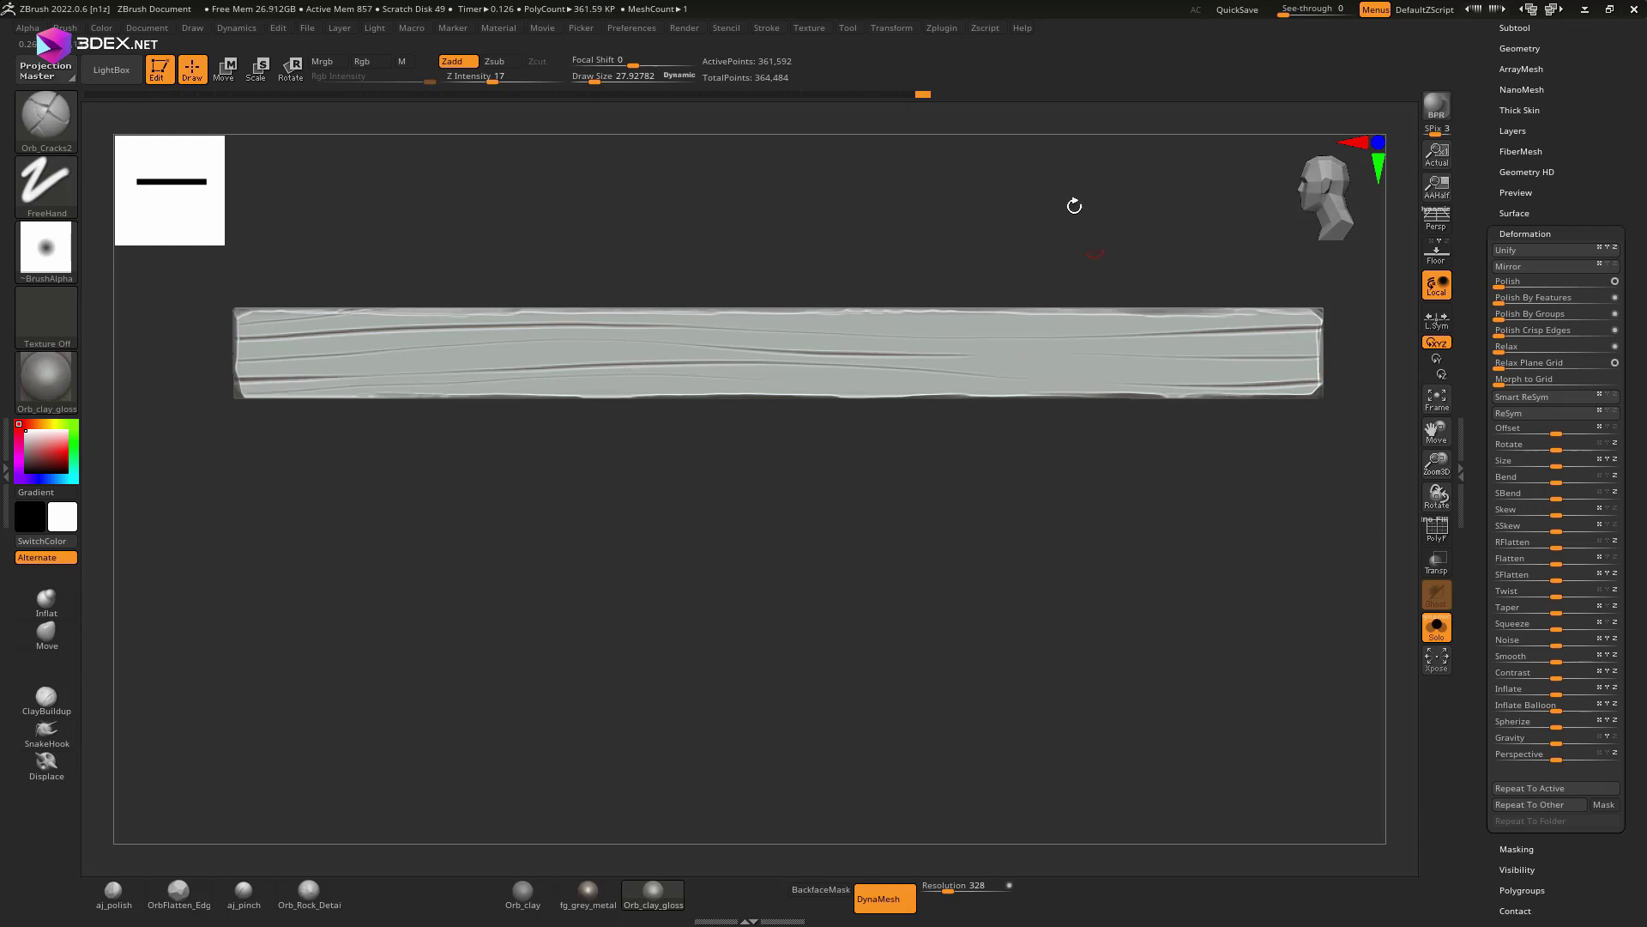
pyautogui.moveTo(1074, 206)
pyautogui.mouseDown(button='right')
pyautogui.moveTo(1266, 465)
pyautogui.moveTo(1162, 360)
pyautogui.moveTo(1030, 415)
pyautogui.mouseUp(button='right')
# Step: Select the right post with Transpose and give it carved grain and FP_WoodStump ring tops
pyautogui.press('w')
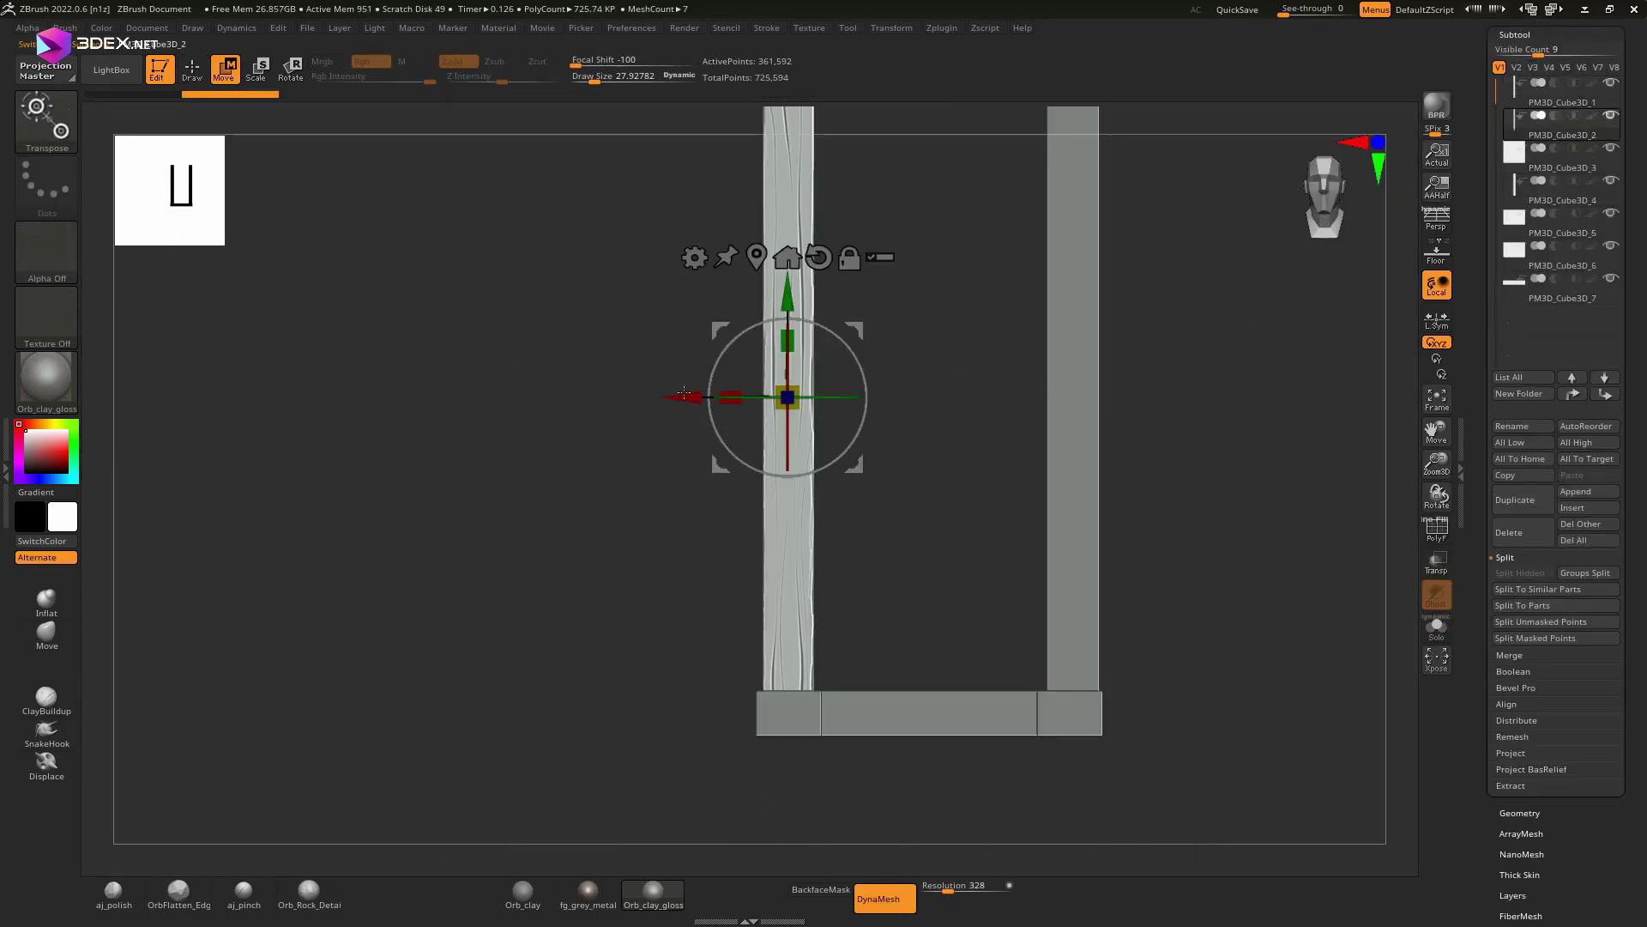
pyautogui.moveTo(683, 392)
pyautogui.mouseDown(button='right')
pyautogui.moveTo(944, 412)
pyautogui.moveTo(692, 476)
pyautogui.moveTo(815, 429)
pyautogui.moveTo(772, 481)
pyautogui.mouseUp(button='right')
pyautogui.keyDown('alt'); pyautogui.click(969, 455); pyautogui.keyUp('alt')
pyautogui.moveTo(969, 455)
pyautogui.keyDown('shift'); pyautogui.mouseDown(button='right')
pyautogui.moveTo(983, 549)
pyautogui.moveTo(919, 665)
pyautogui.mouseUp(button='right'); pyautogui.keyUp('shift')
pyautogui.press('q')
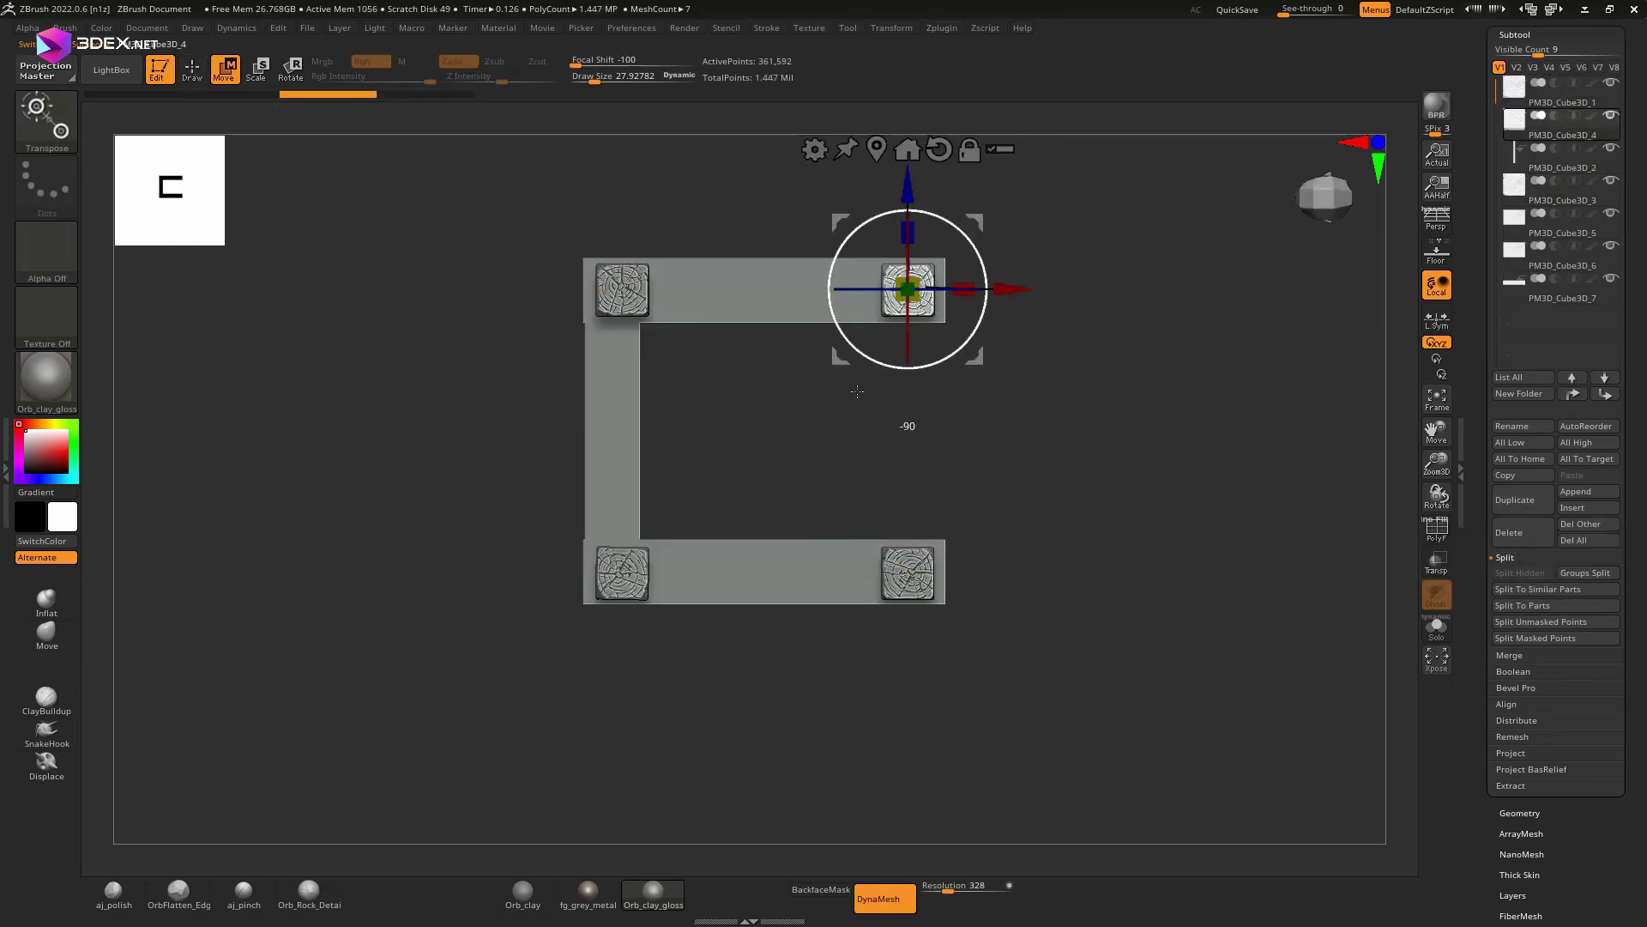
pyautogui.press('q')
pyautogui.moveTo(857, 391)
pyautogui.mouseDown(button='right')
pyautogui.moveTo(1067, 349)
pyautogui.moveTo(858, 515)
pyautogui.moveTo(678, 605)
pyautogui.moveTo(653, 514)
pyautogui.moveTo(887, 353)
pyautogui.moveTo(494, 594)
pyautogui.moveTo(775, 254)
pyautogui.moveTo(643, 392)
pyautogui.moveTo(853, 304)
pyautogui.moveTo(1268, 607)
pyautogui.moveTo(1139, 441)
pyautogui.moveTo(923, 409)
pyautogui.mouseUp(button='right')
# Step: Set the Move brush to size 1000 and orbit toward the bottom crossboard
pyautogui.press('b')
pyautogui.press('m')
pyautogui.press('v')
pyautogui.press('s')
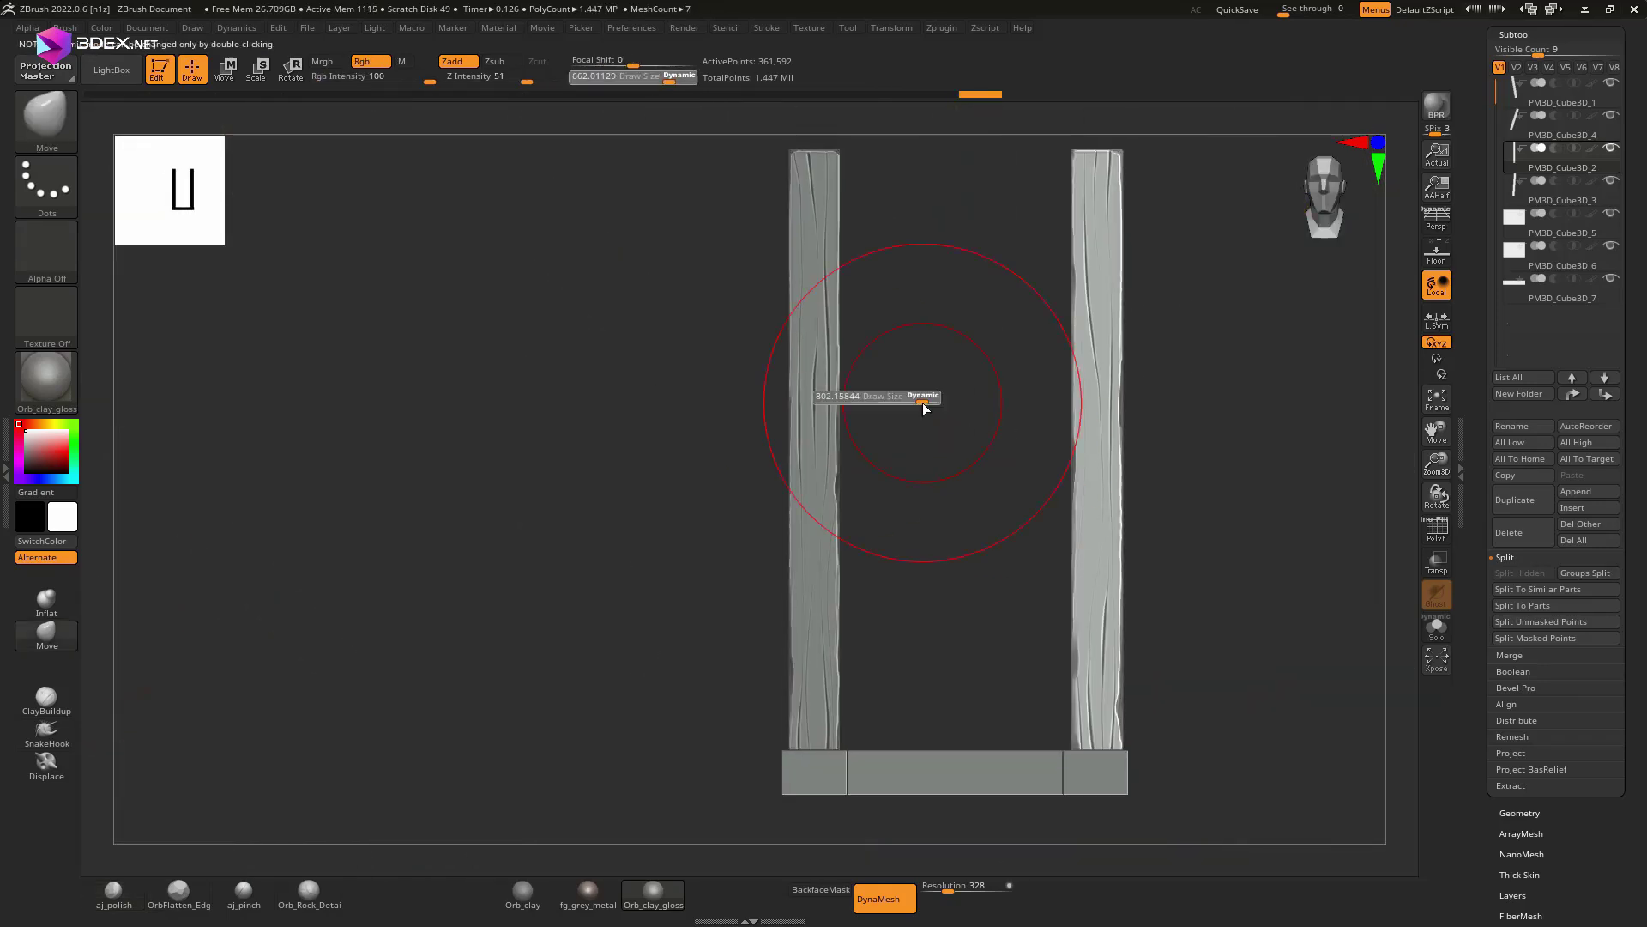
pyautogui.moveTo(923, 403); pyautogui.dragTo(993, 661)
pyautogui.moveTo(993, 662)
pyautogui.mouseDown(button='right')
pyautogui.moveTo(631, 300)
pyautogui.moveTo(1096, 463)
pyautogui.mouseUp(button='right')
# Step: Solo the bottom crossboard, polish and crack-carve each face, then pick FP_WoodStump
pyautogui.press('f')
pyautogui.click(120, 900)
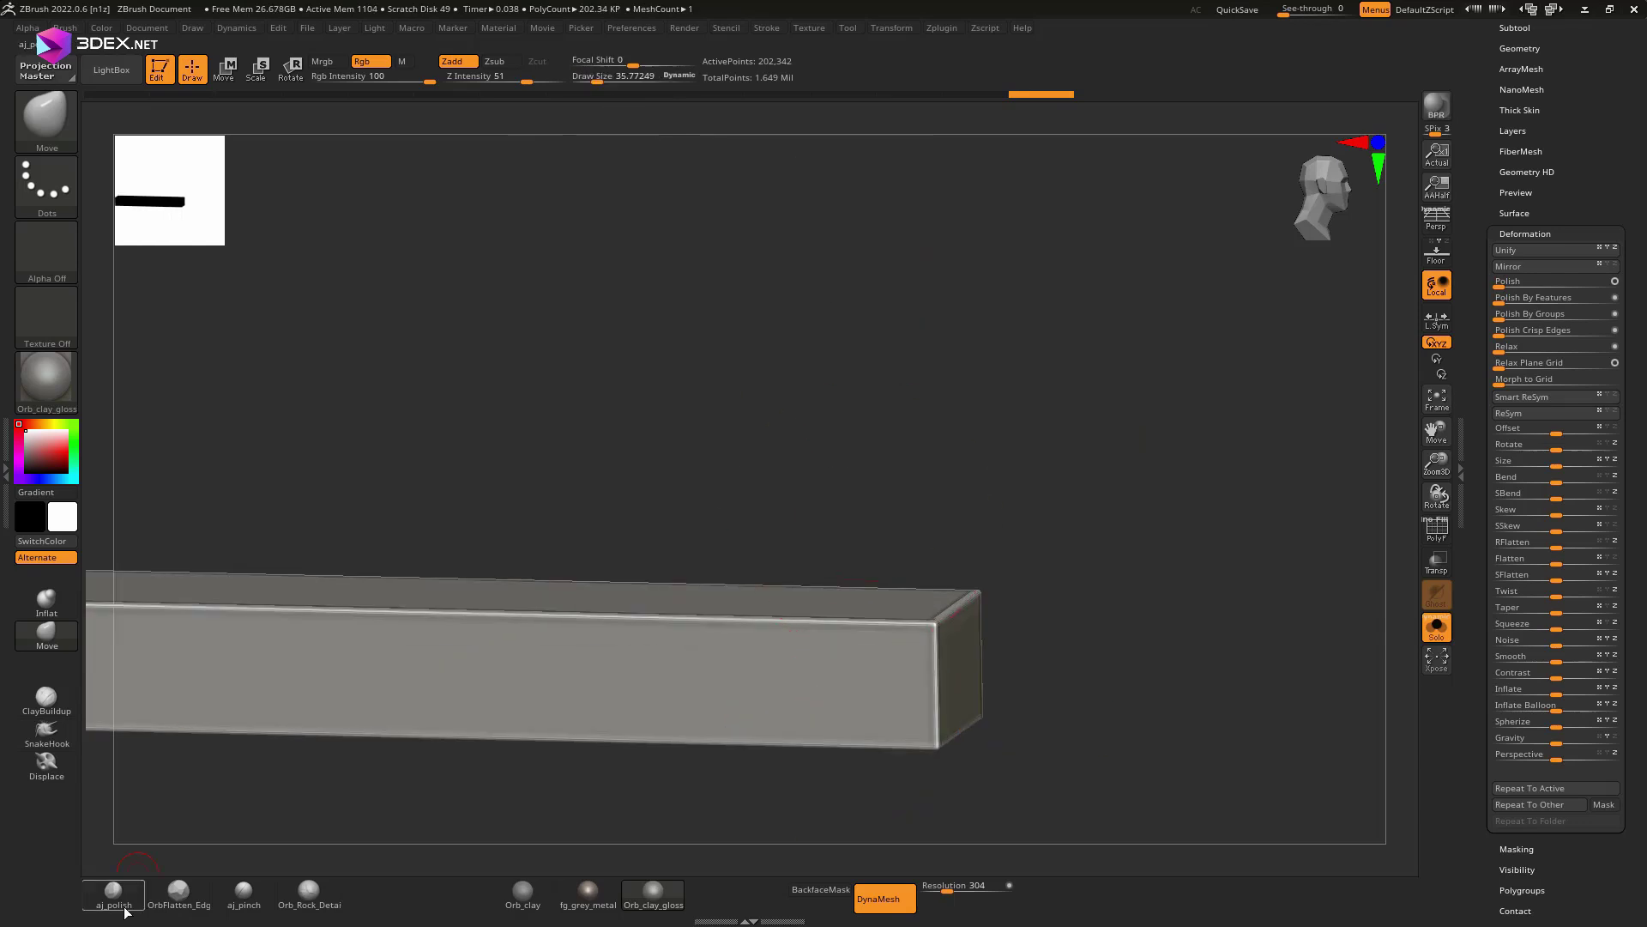
pyautogui.moveTo(600, 386)
pyautogui.mouseDown(button='right')
pyautogui.moveTo(1120, 375)
pyautogui.moveTo(969, 416)
pyautogui.moveTo(1117, 398)
pyautogui.moveTo(989, 443)
pyautogui.mouseUp(button='right')
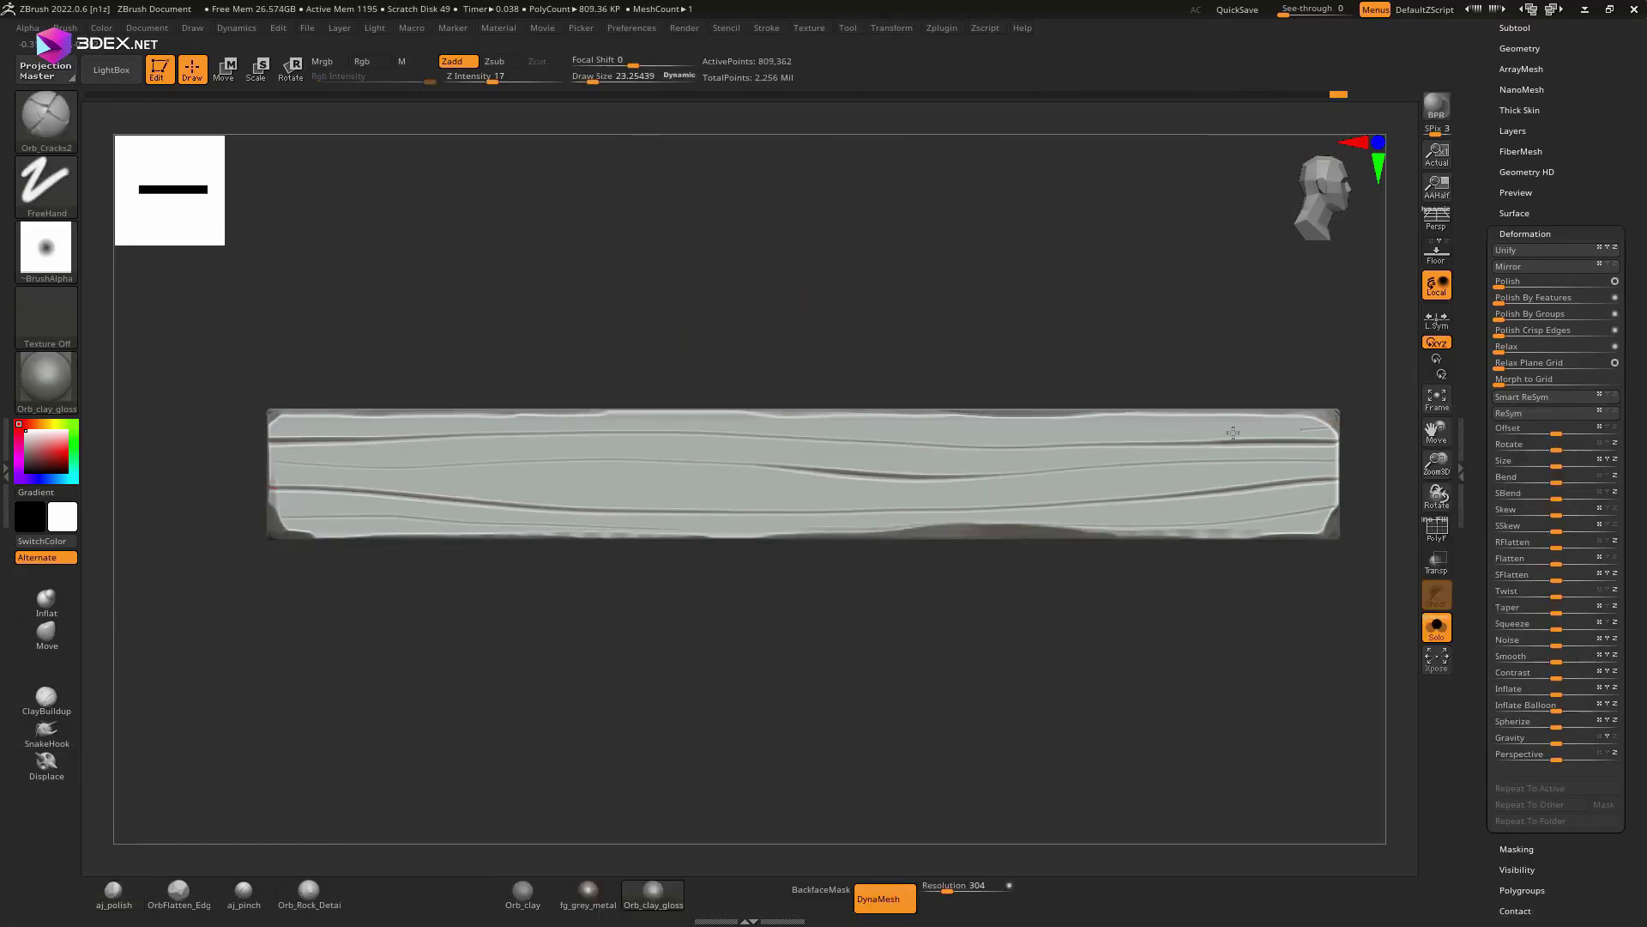
pyautogui.moveTo(1233, 432); pyautogui.dragTo(406, 266, button='right')
pyautogui.moveTo(754, 382); pyautogui.dragTo(815, 493, button='right')
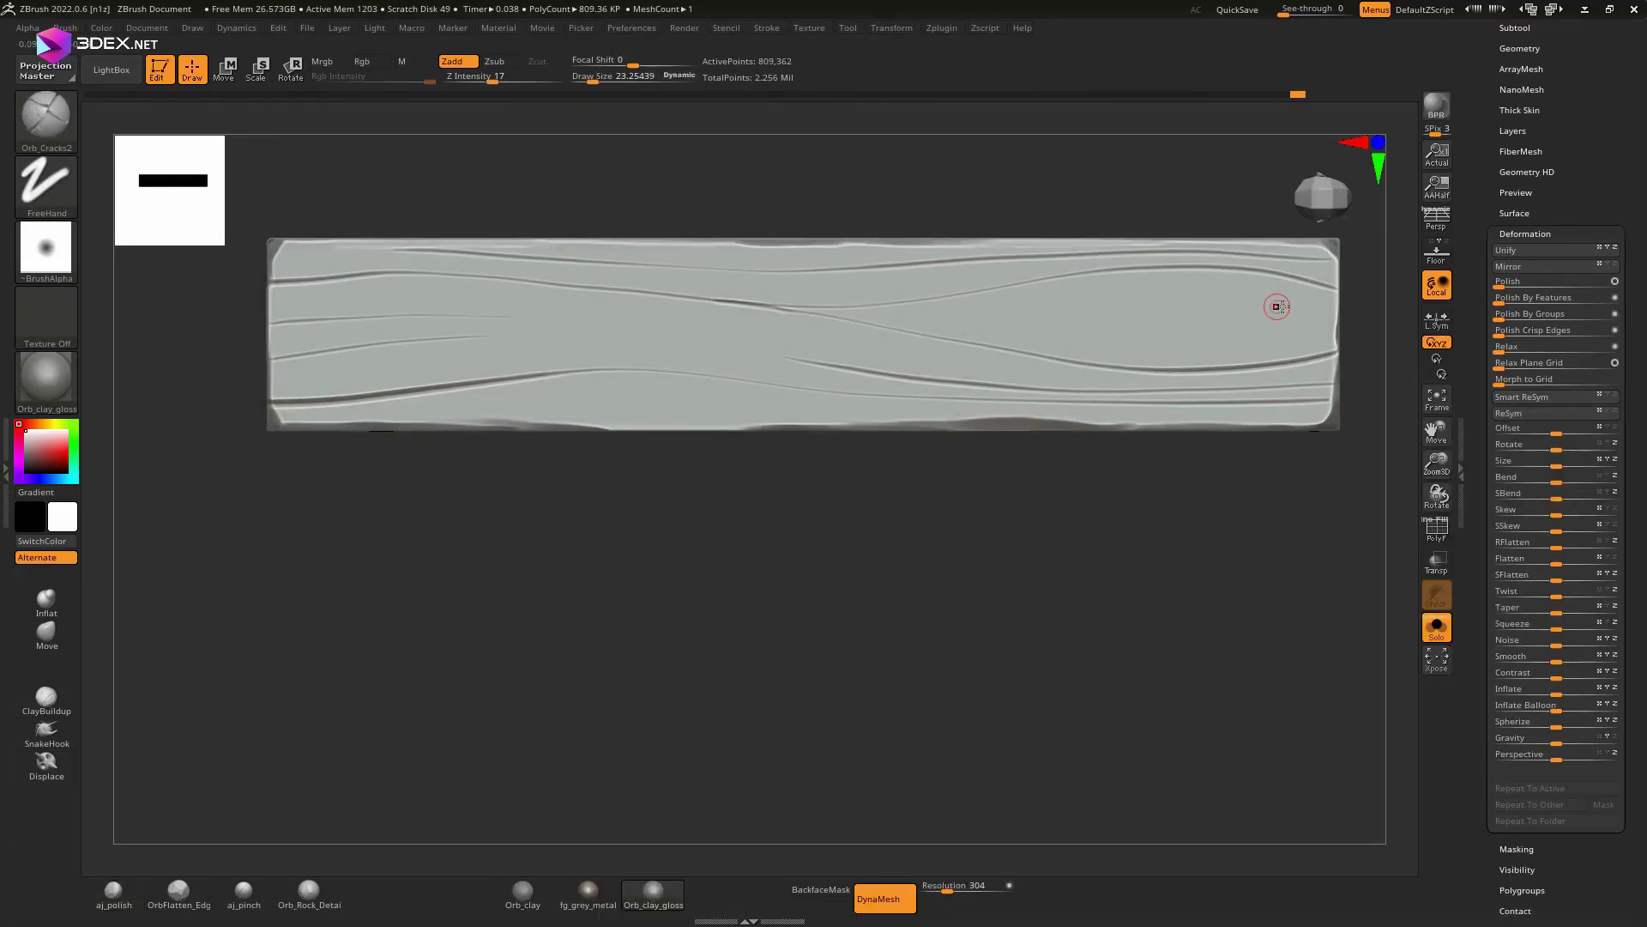
pyautogui.moveTo(1283, 450)
pyautogui.mouseDown(button='right')
pyautogui.moveTo(927, 412)
pyautogui.moveTo(1334, 342)
pyautogui.mouseUp(button='right')
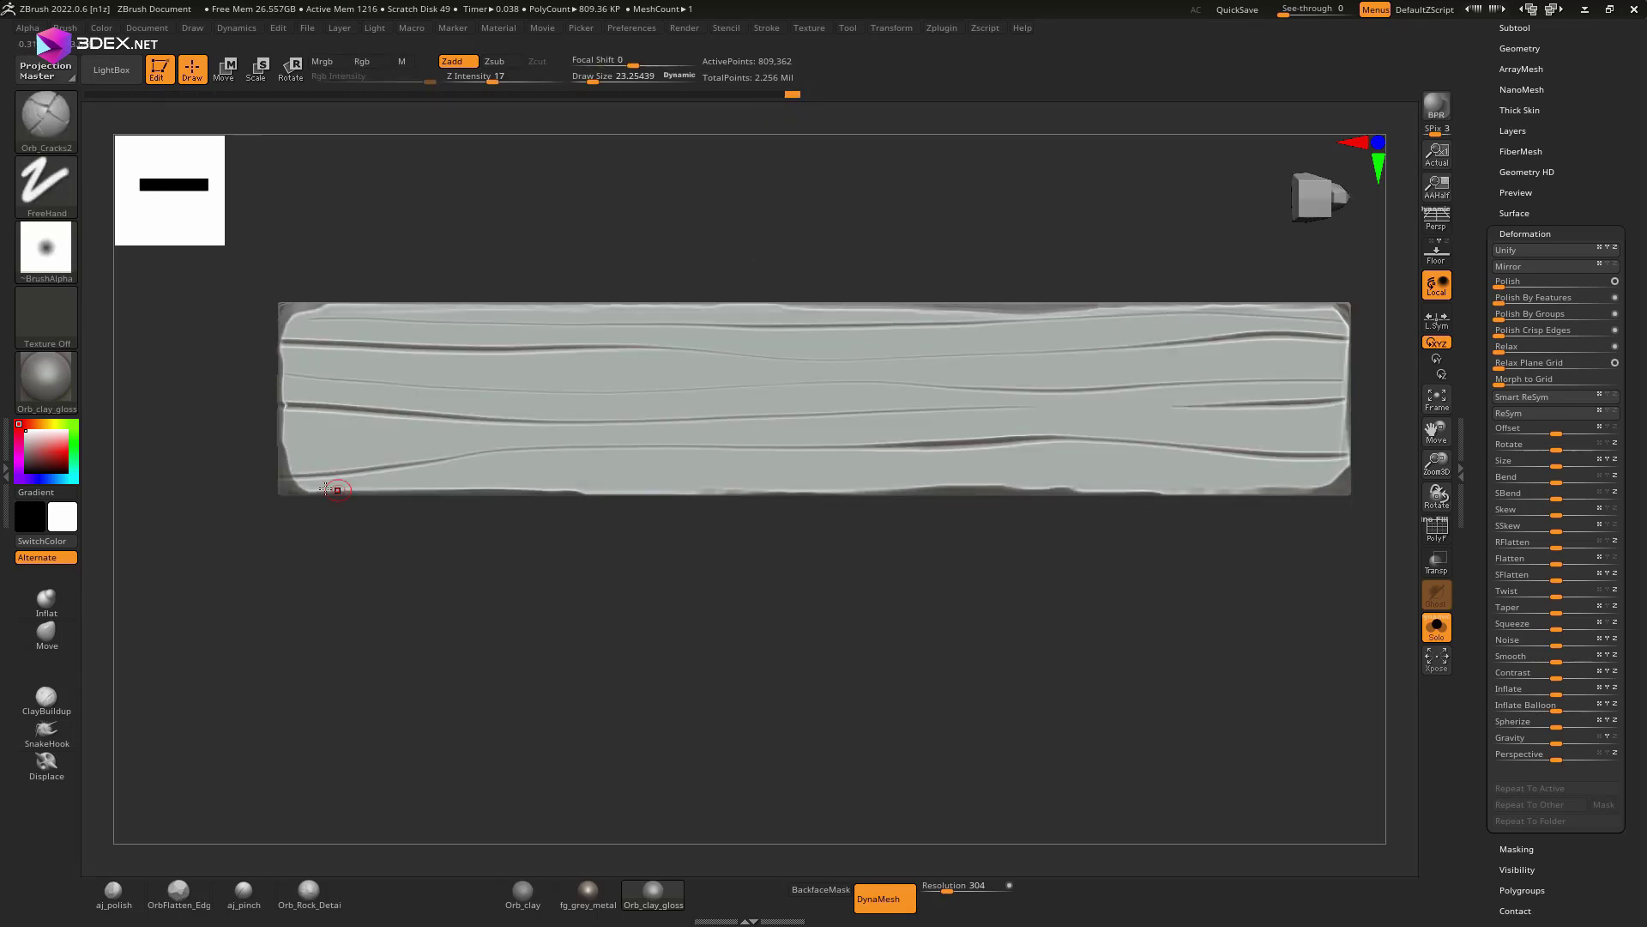
pyautogui.moveTo(338, 489)
pyautogui.mouseDown(button='right')
pyautogui.moveTo(1081, 331)
pyautogui.moveTo(1290, 258)
pyautogui.mouseUp(button='right')
pyautogui.press('b')
pyautogui.click(1012, 480)
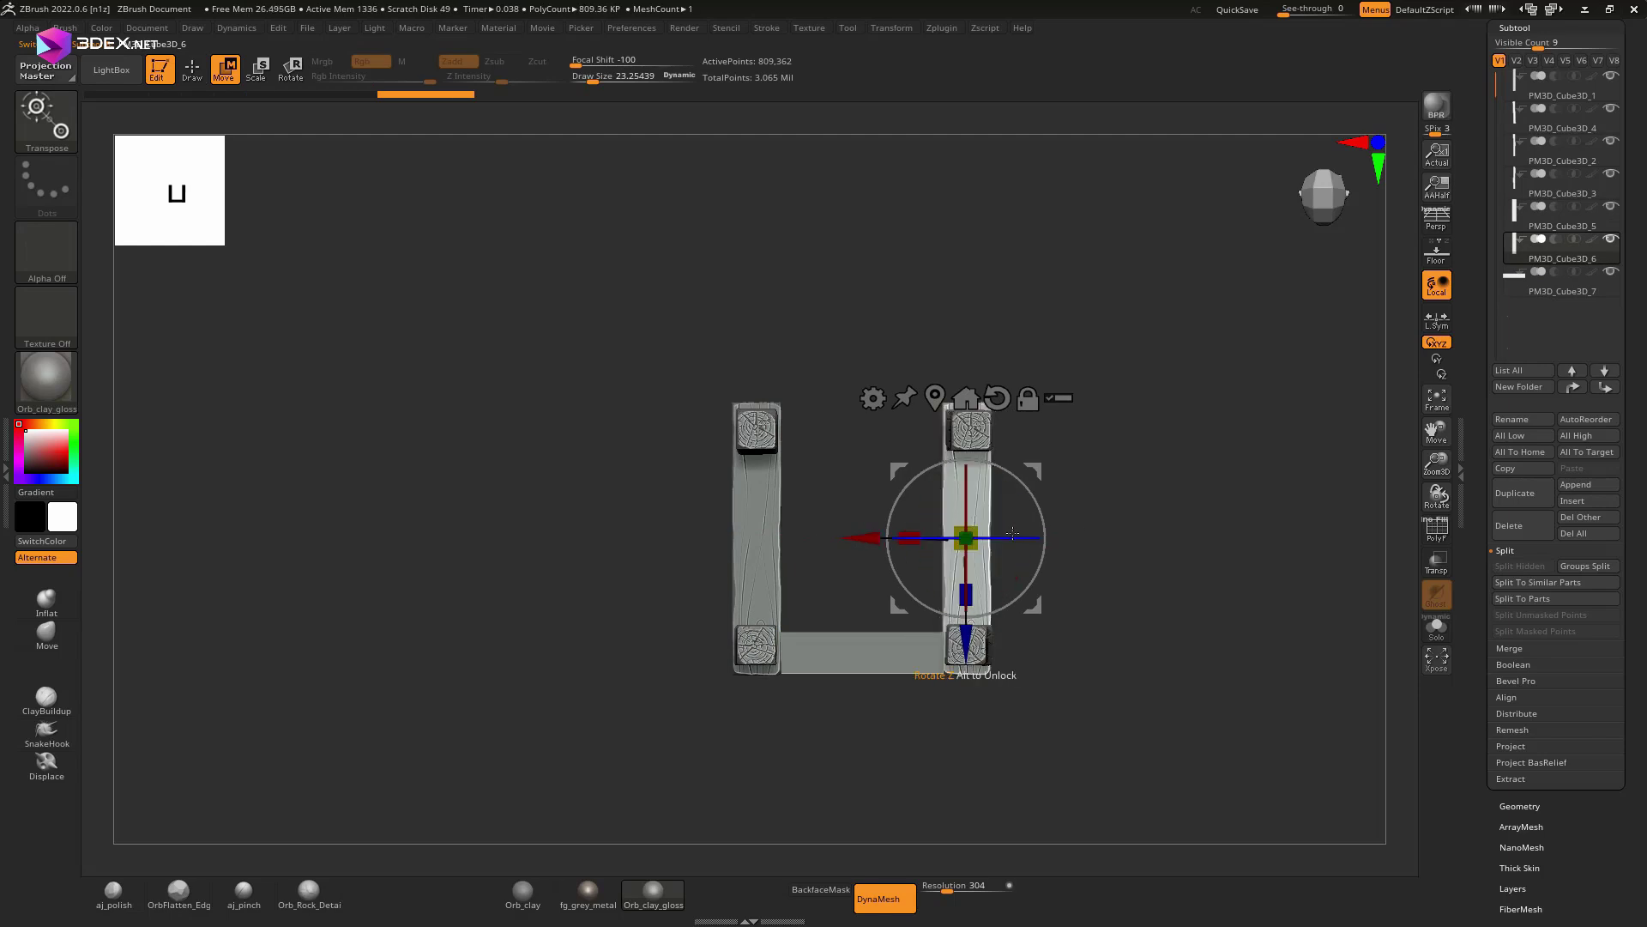
# Step: Duplicate crossboards with Transpose and stack the copies up the front of the frame
pyautogui.moveTo(1013, 533)
pyautogui.mouseDown(button='right')
pyautogui.moveTo(1181, 463)
pyautogui.moveTo(995, 415)
pyautogui.mouseUp(button='right')
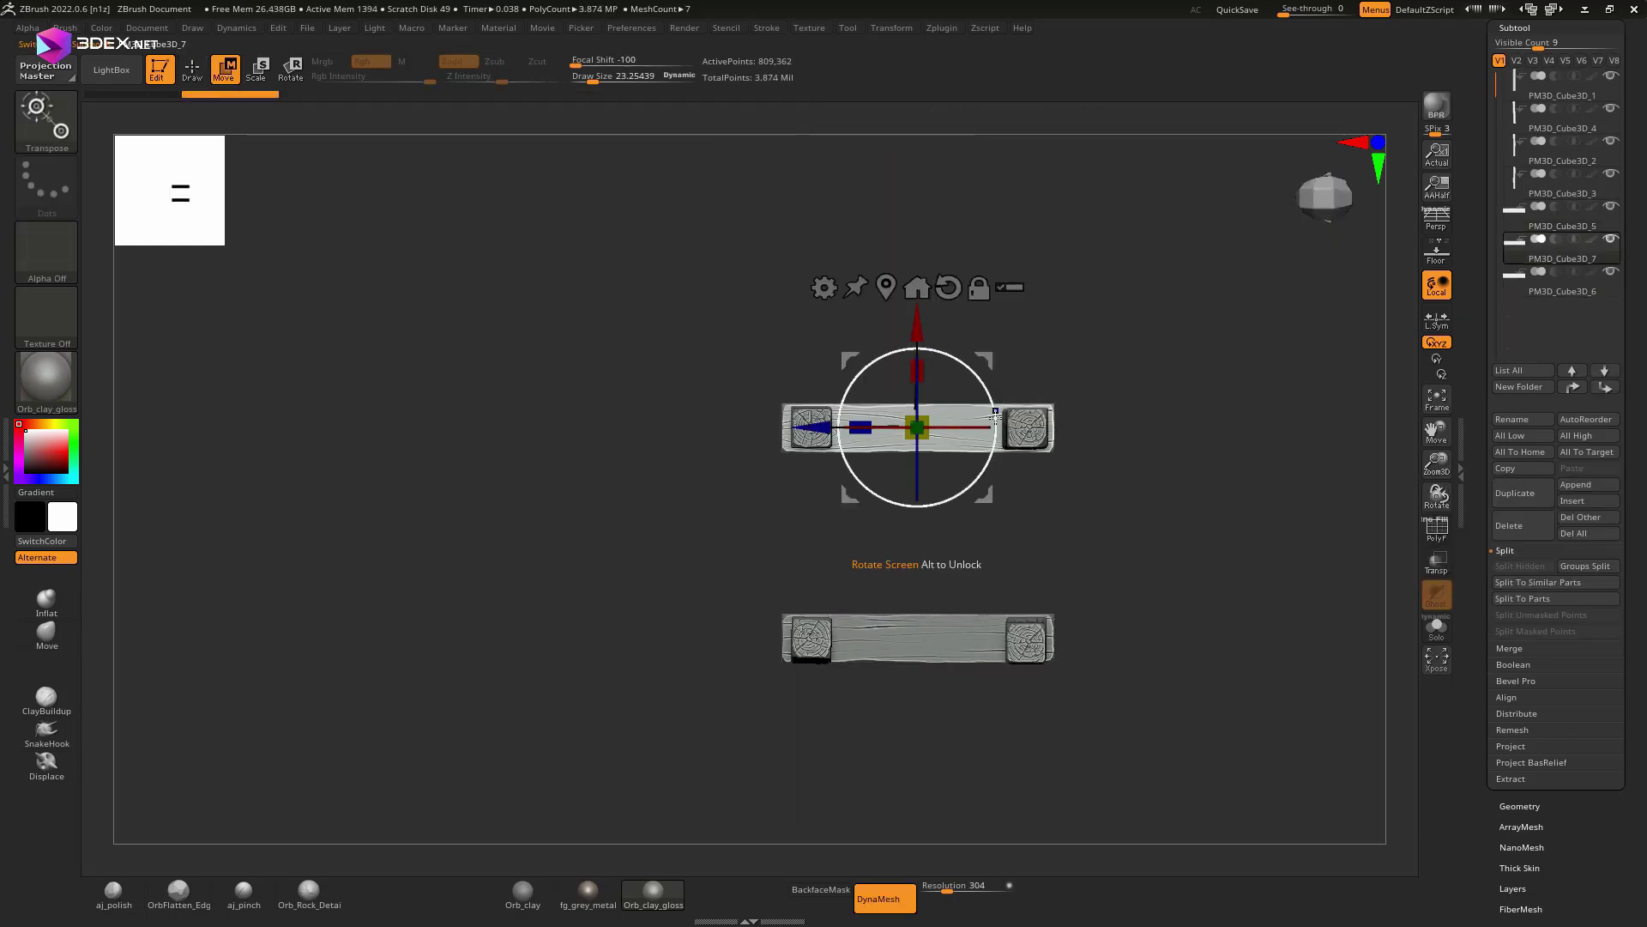
pyautogui.moveTo(838, 480)
pyautogui.mouseDown(button='right')
pyautogui.moveTo(743, 598)
pyautogui.moveTo(800, 724)
pyautogui.mouseUp(button='right')
pyautogui.keyDown('ctrl'); pyautogui.moveTo(799, 725); pyautogui.dragTo(817, 306); pyautogui.keyUp('ctrl')
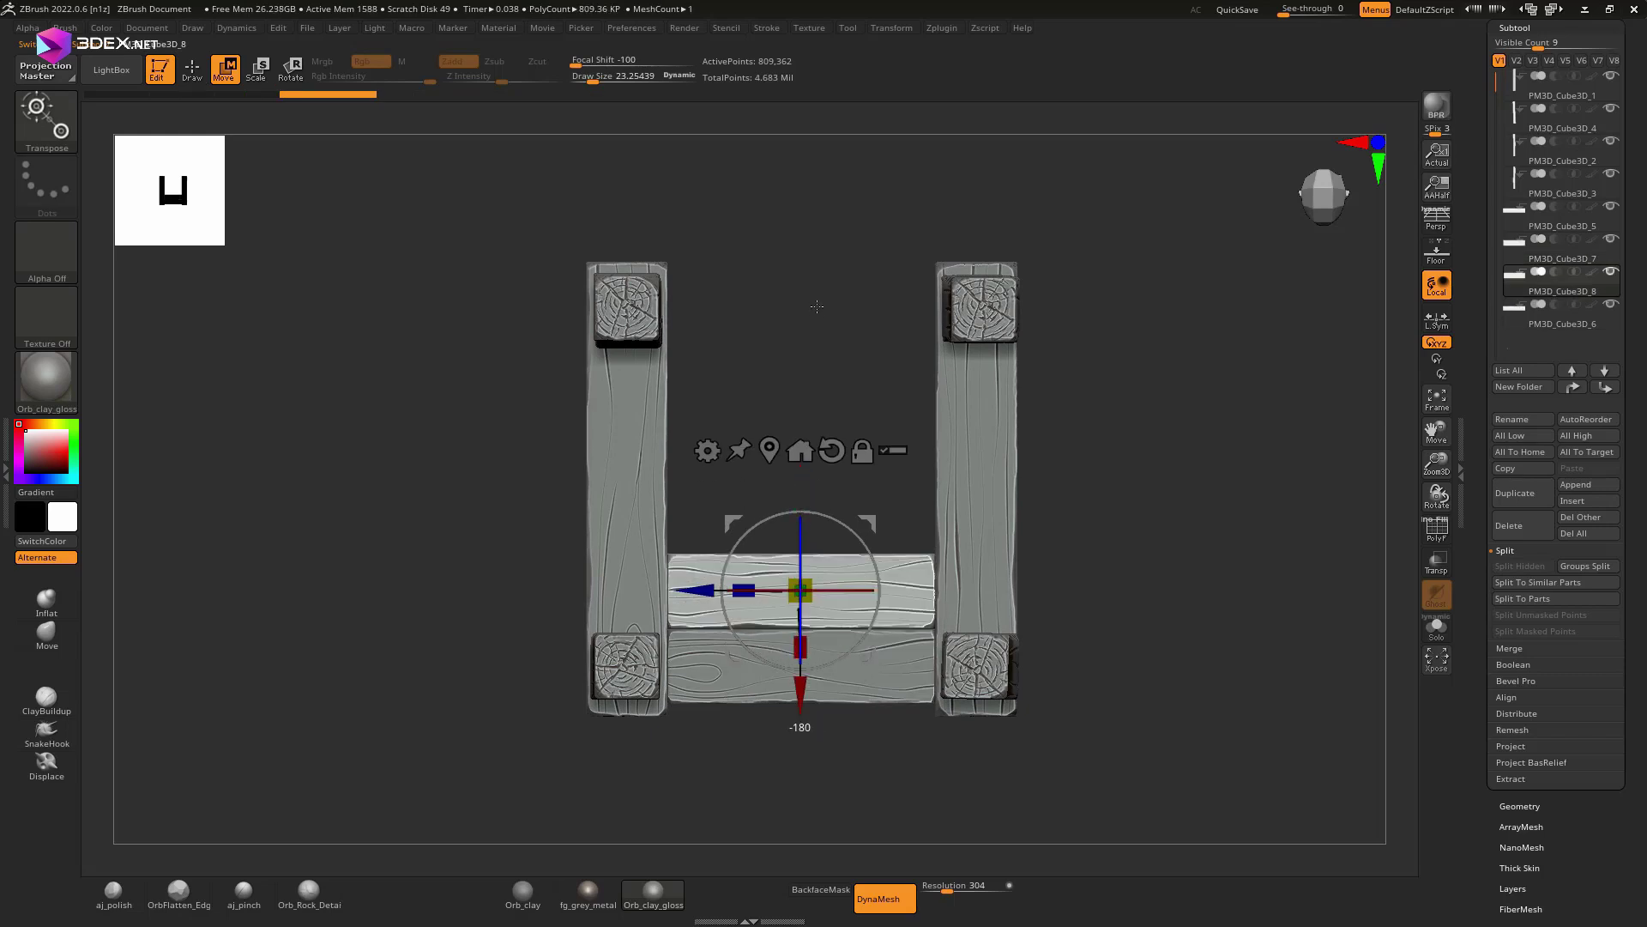
pyautogui.keyDown('ctrl'); pyautogui.moveTo(821, 627); pyautogui.dragTo(804, 506); pyautogui.keyUp('ctrl')
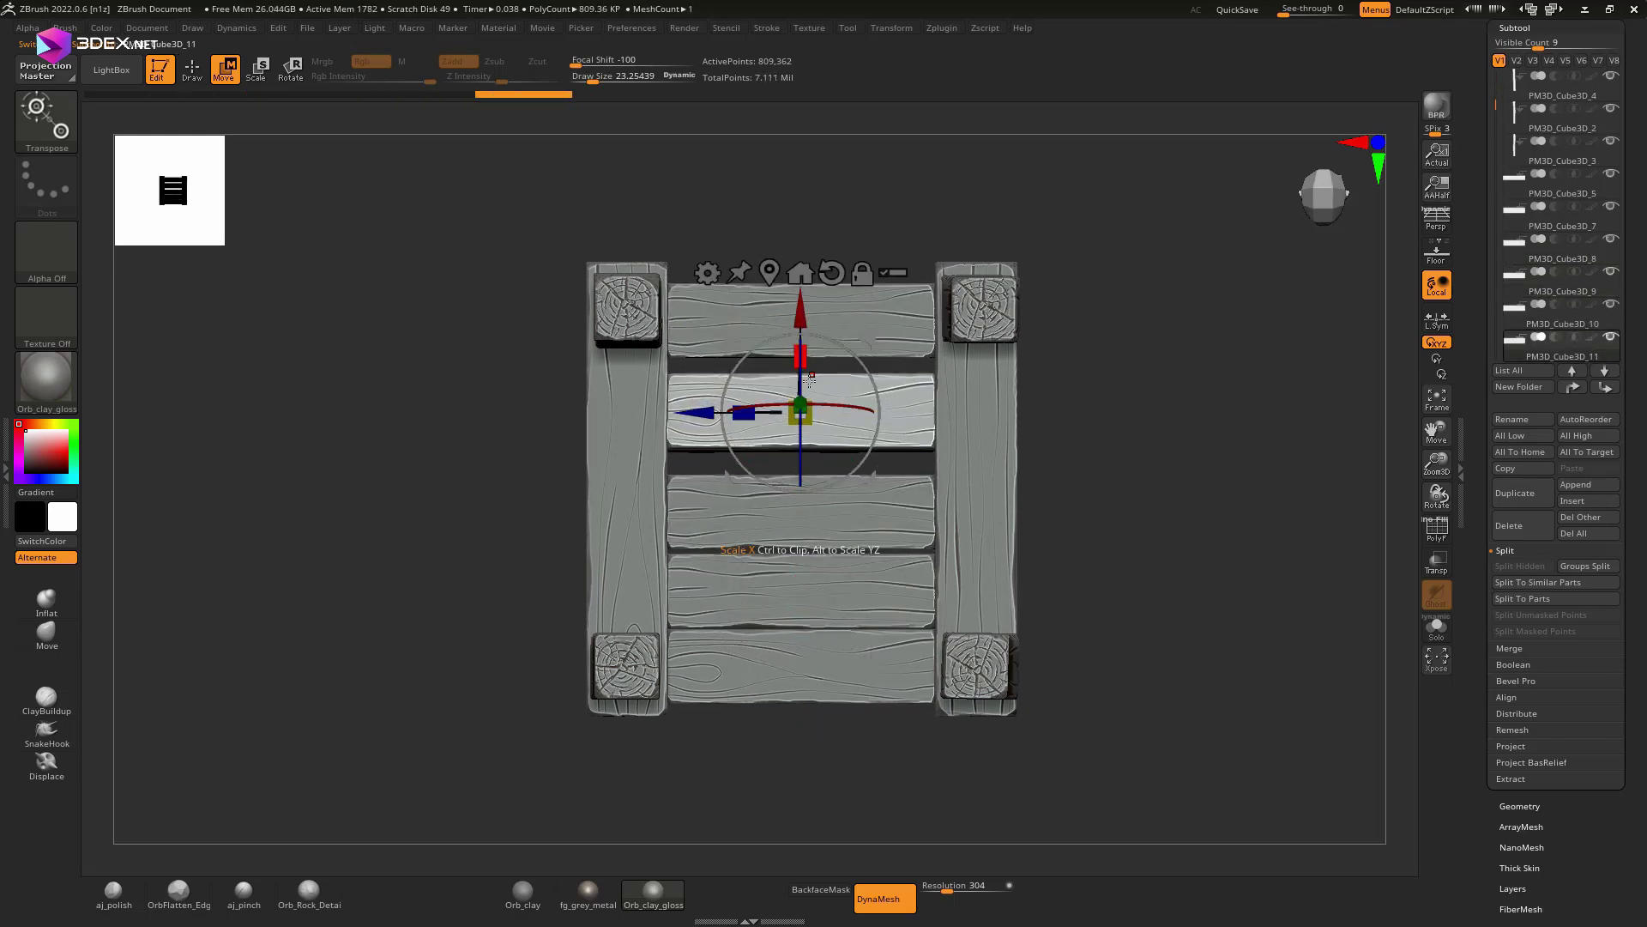
pyautogui.keyDown('ctrl'); pyautogui.moveTo(817, 326); pyautogui.dragTo(799, 413); pyautogui.keyUp('ctrl')
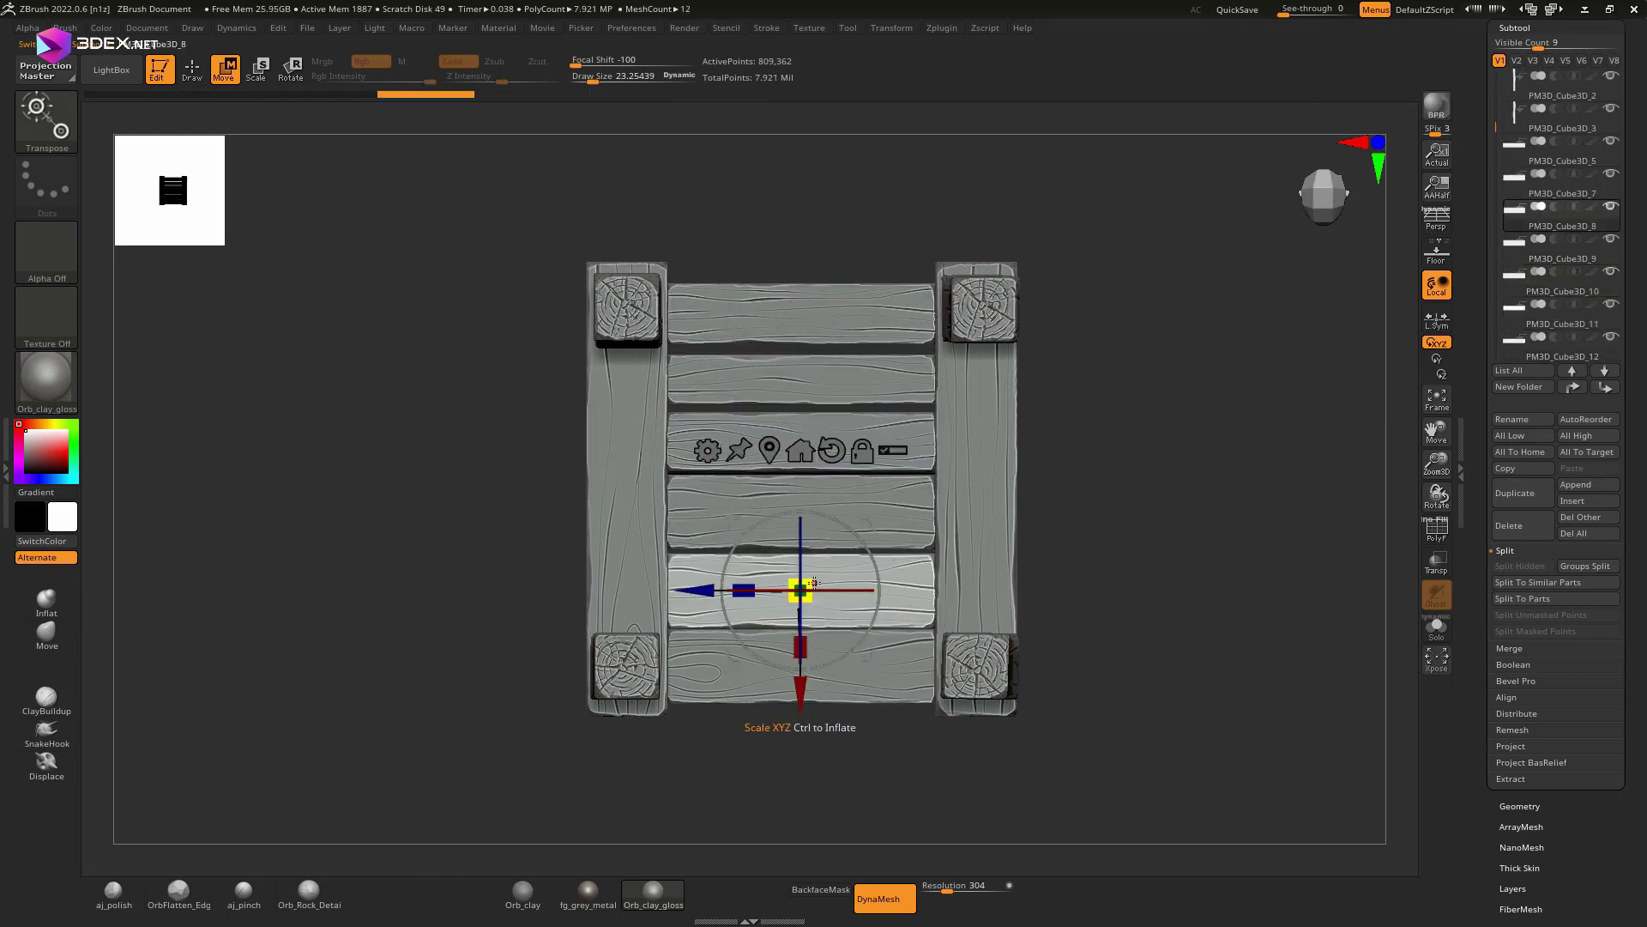
pyautogui.moveTo(1227, 433)
pyautogui.mouseDown()
pyautogui.moveTo(1070, 404)
pyautogui.moveTo(1061, 345)
pyautogui.mouseUp()
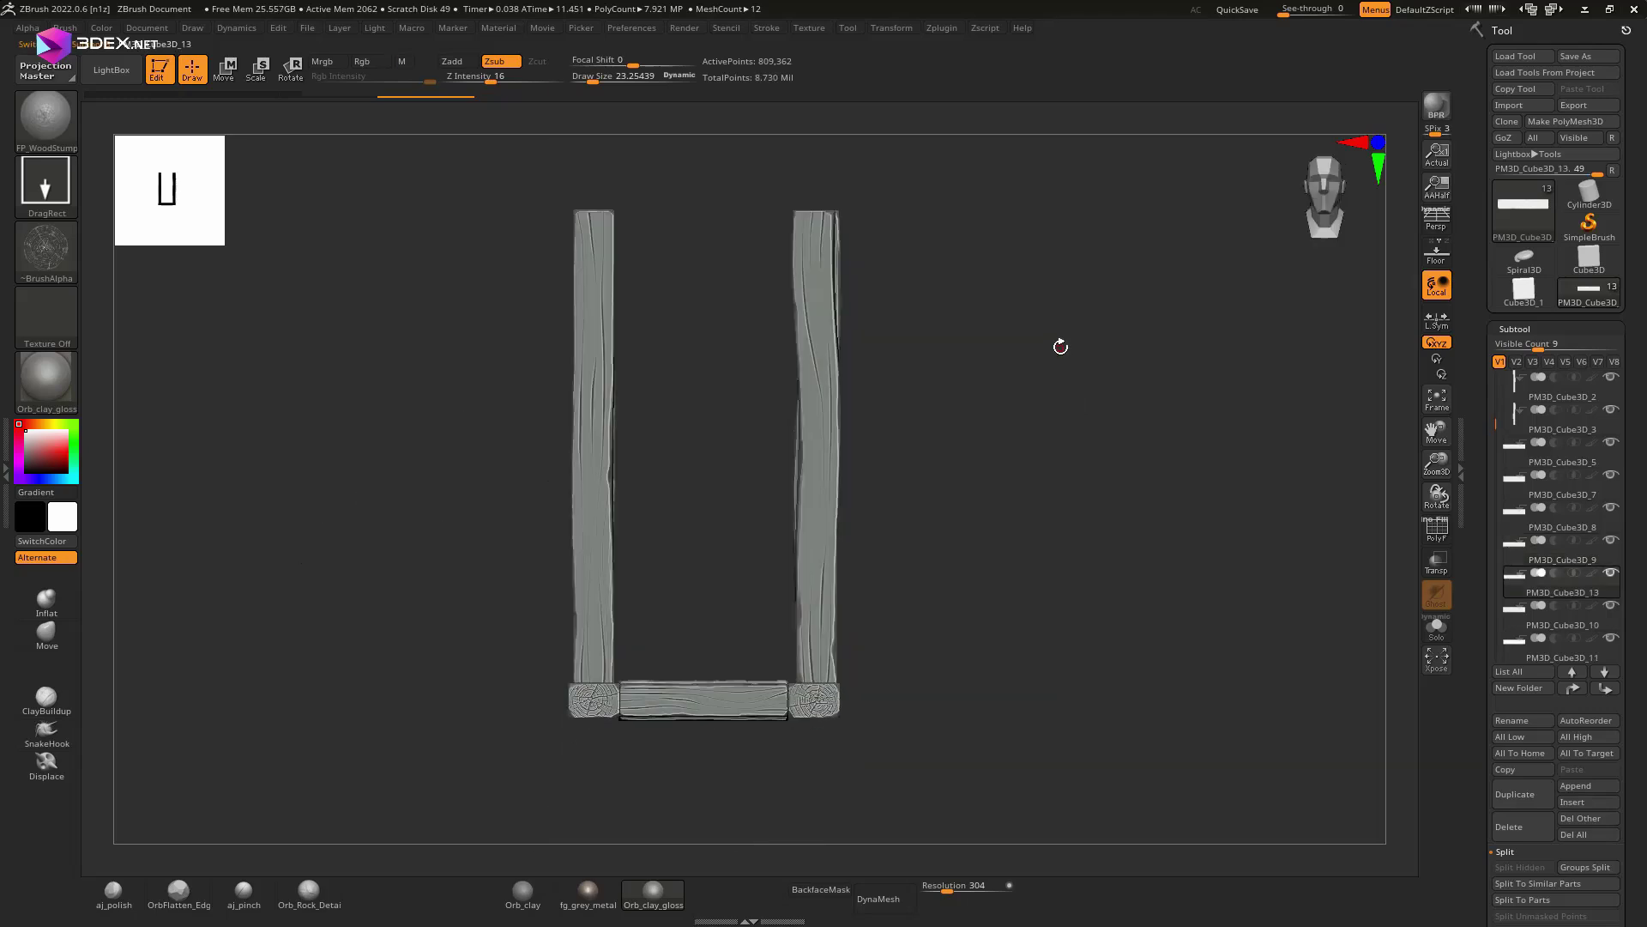
pyautogui.moveTo(1072, 412); pyautogui.dragTo(1098, 369)
pyautogui.moveTo(1098, 437)
pyautogui.mouseDown()
pyautogui.moveTo(1109, 391)
pyautogui.moveTo(763, 729)
pyautogui.mouseUp()
# Step: Replay the remaining board placements through undo/redo until the front wall fills
pyautogui.hotkey('ctrl', 'z')
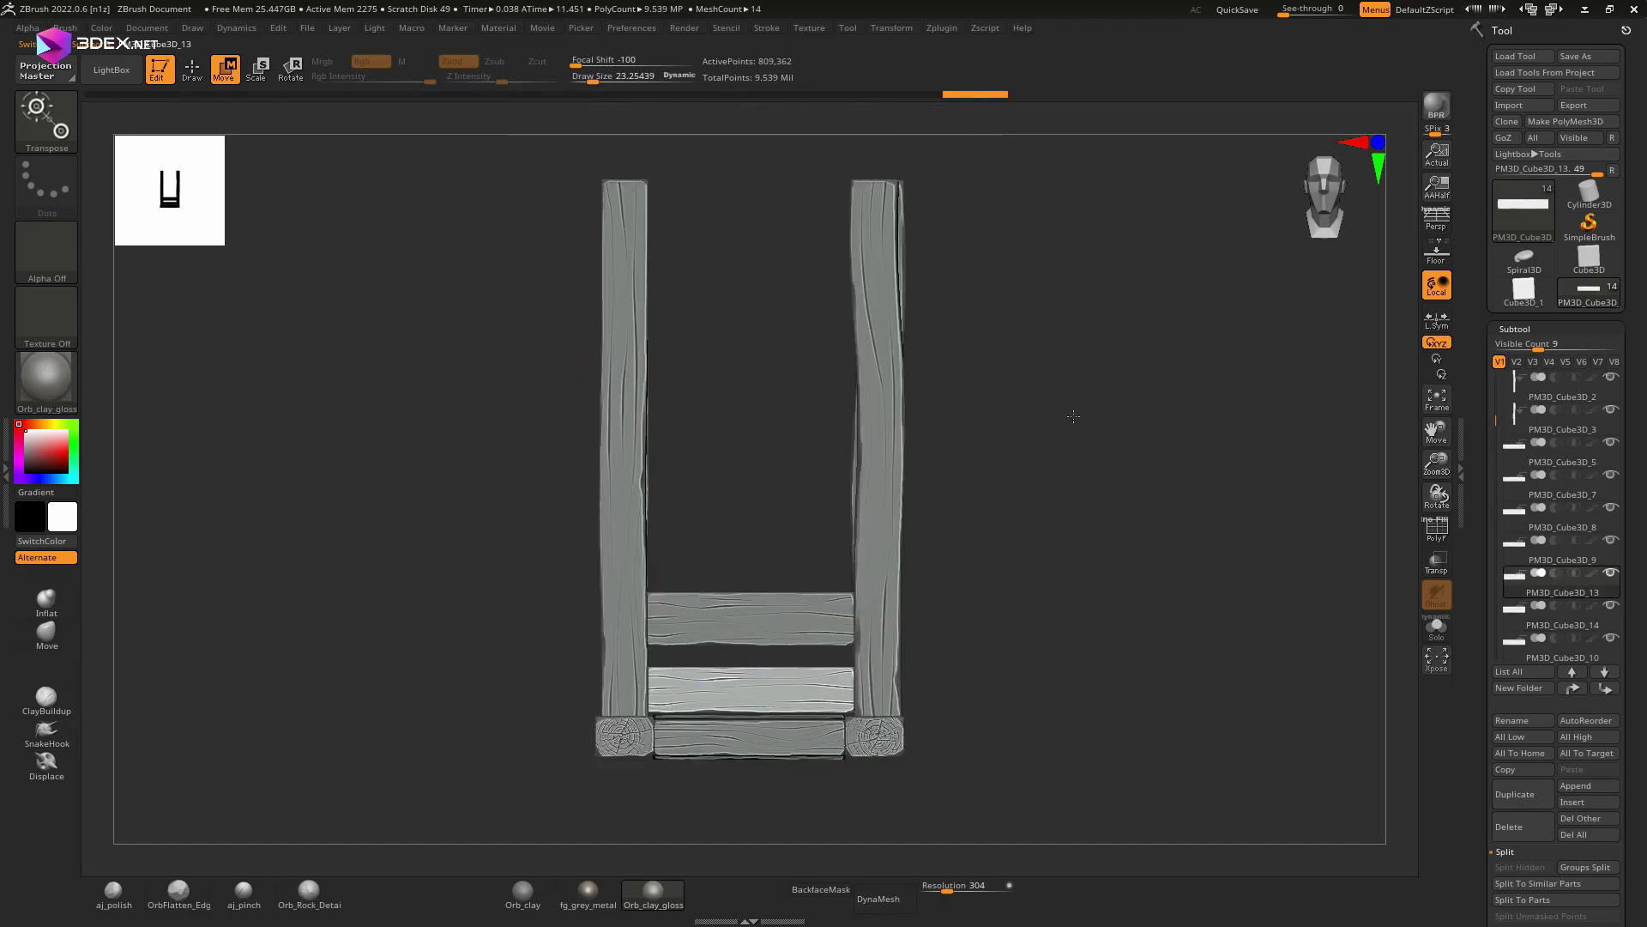
pyautogui.keyDown('ctrl'); pyautogui.moveTo(752, 515); pyautogui.dragTo(753, 479); pyautogui.keyUp('ctrl')
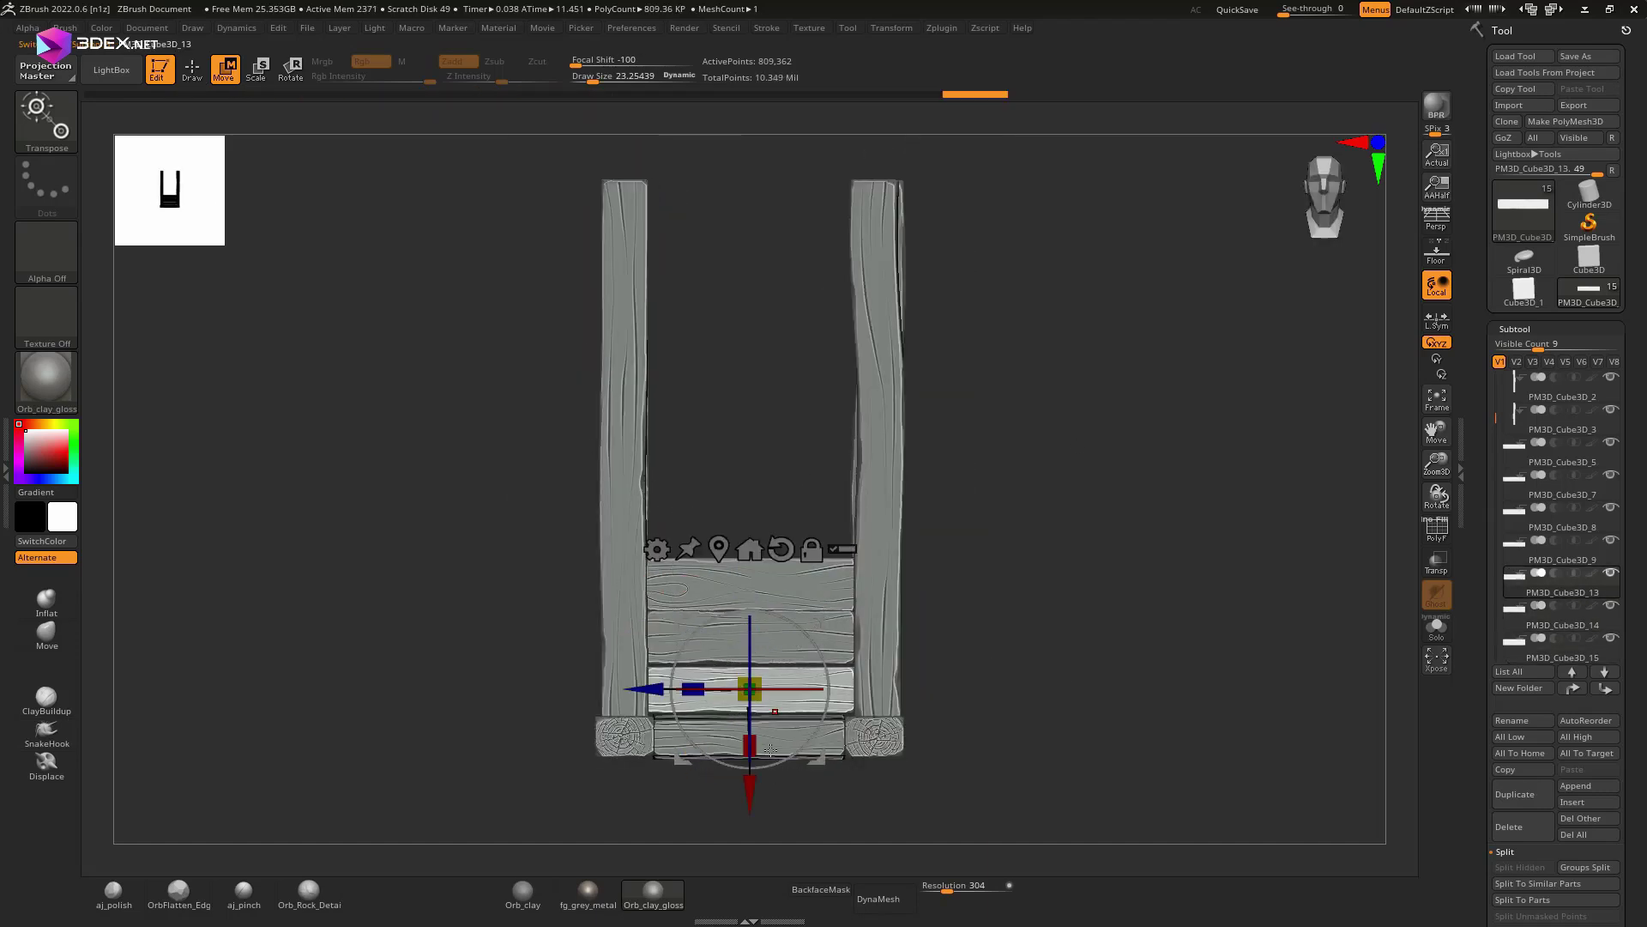
pyautogui.hotkey('ctrl', 'z')
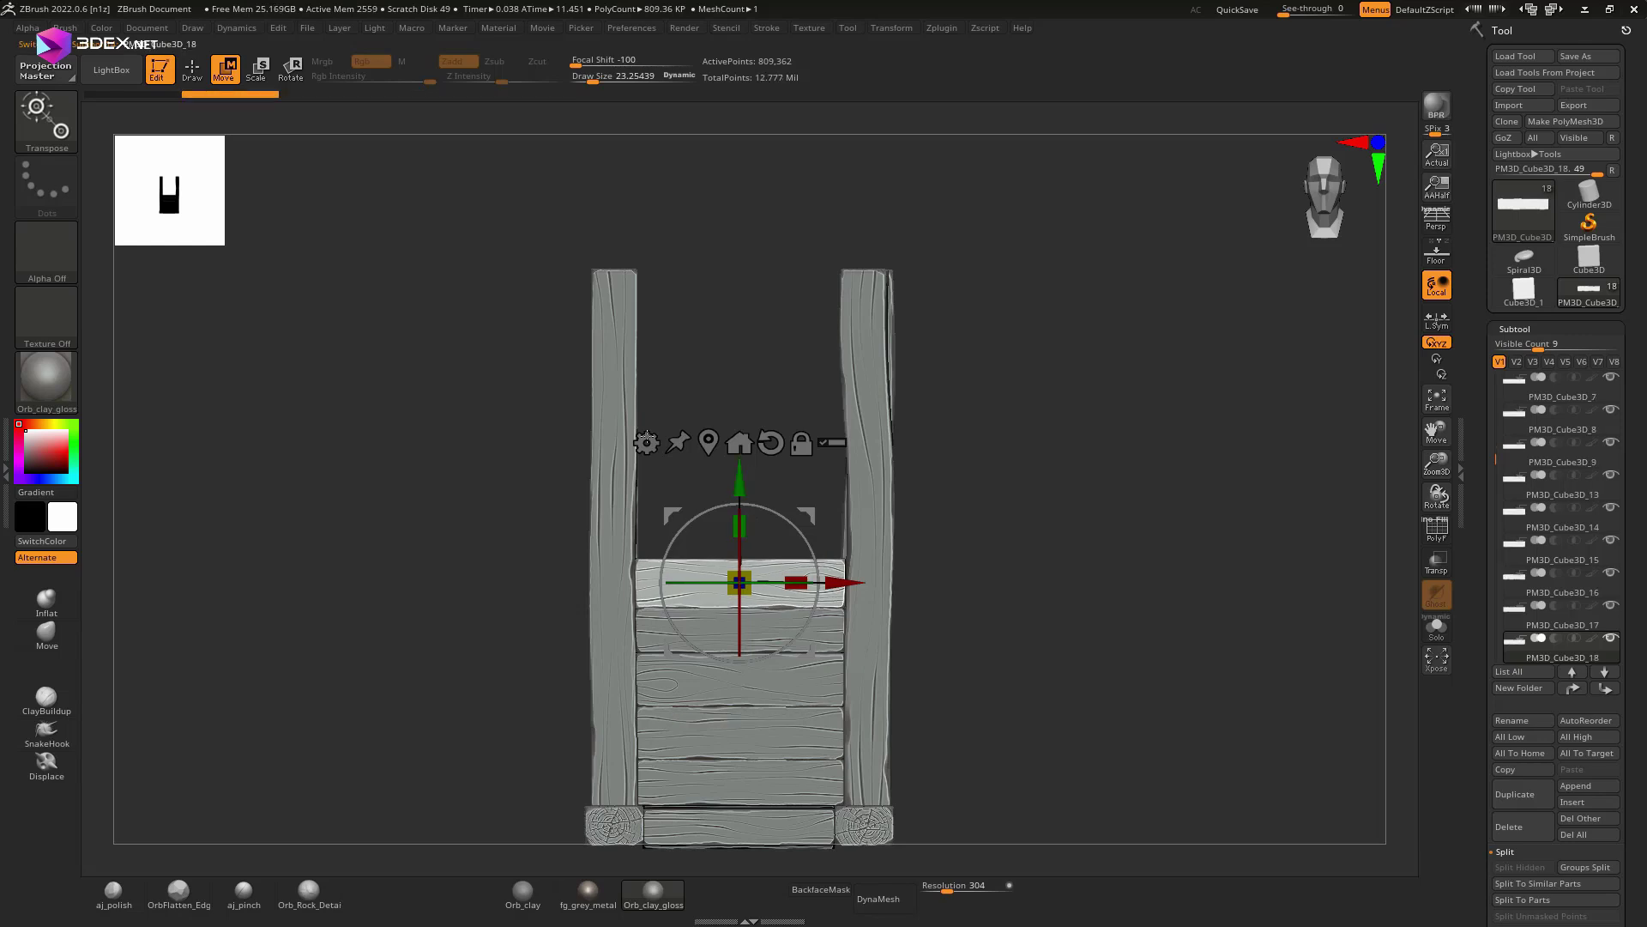
pyautogui.hotkey('ctrl', 'shift', 'z')
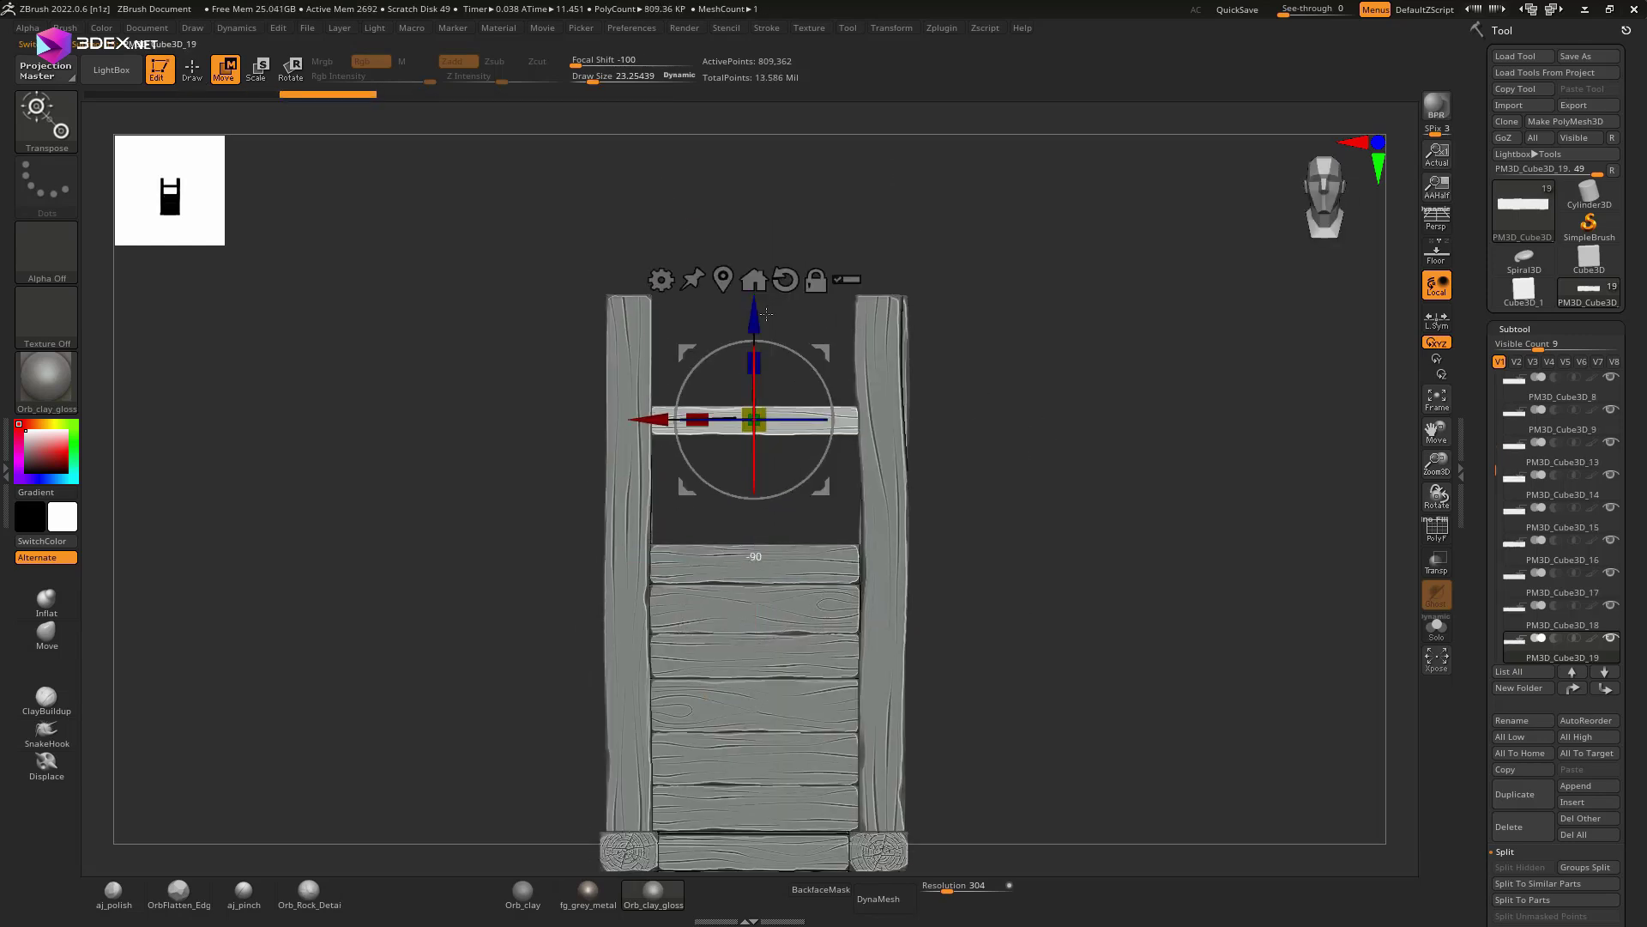
pyautogui.hotkey('ctrl', 'shift', 'z')
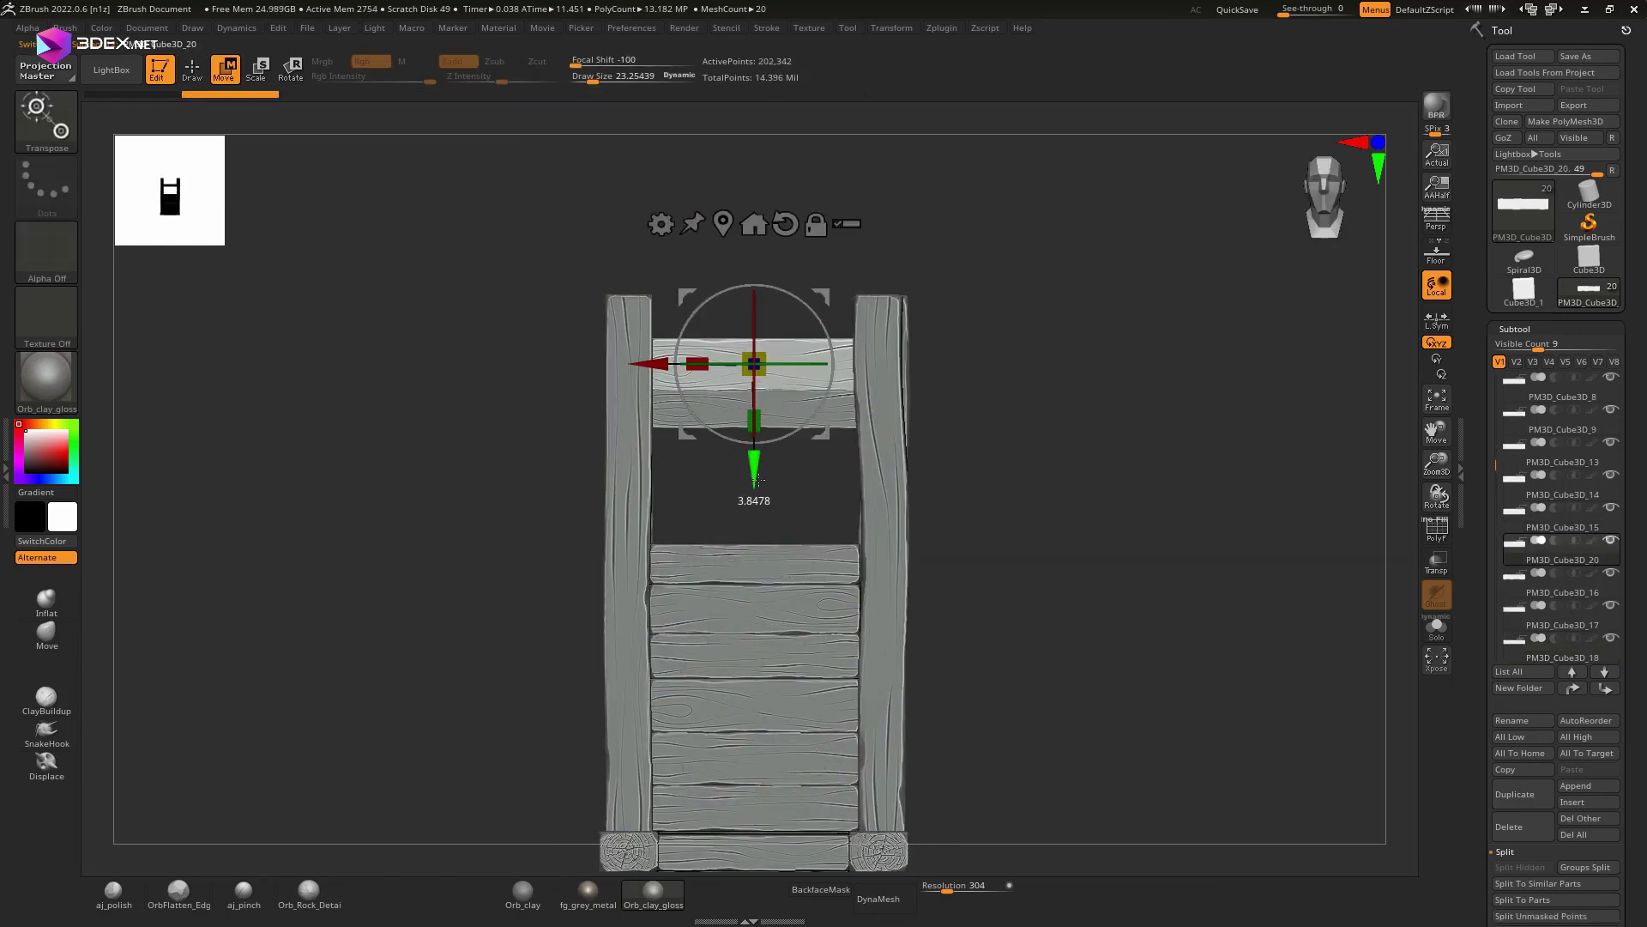
pyautogui.hotkey('ctrl', 'shift', 'z')
pyautogui.hotkey('ctrl', 'shift', 'z')
pyautogui.hotkey('ctrl', 'shift', 'z')
pyautogui.hotkey('ctrl', 'shift', 'z')
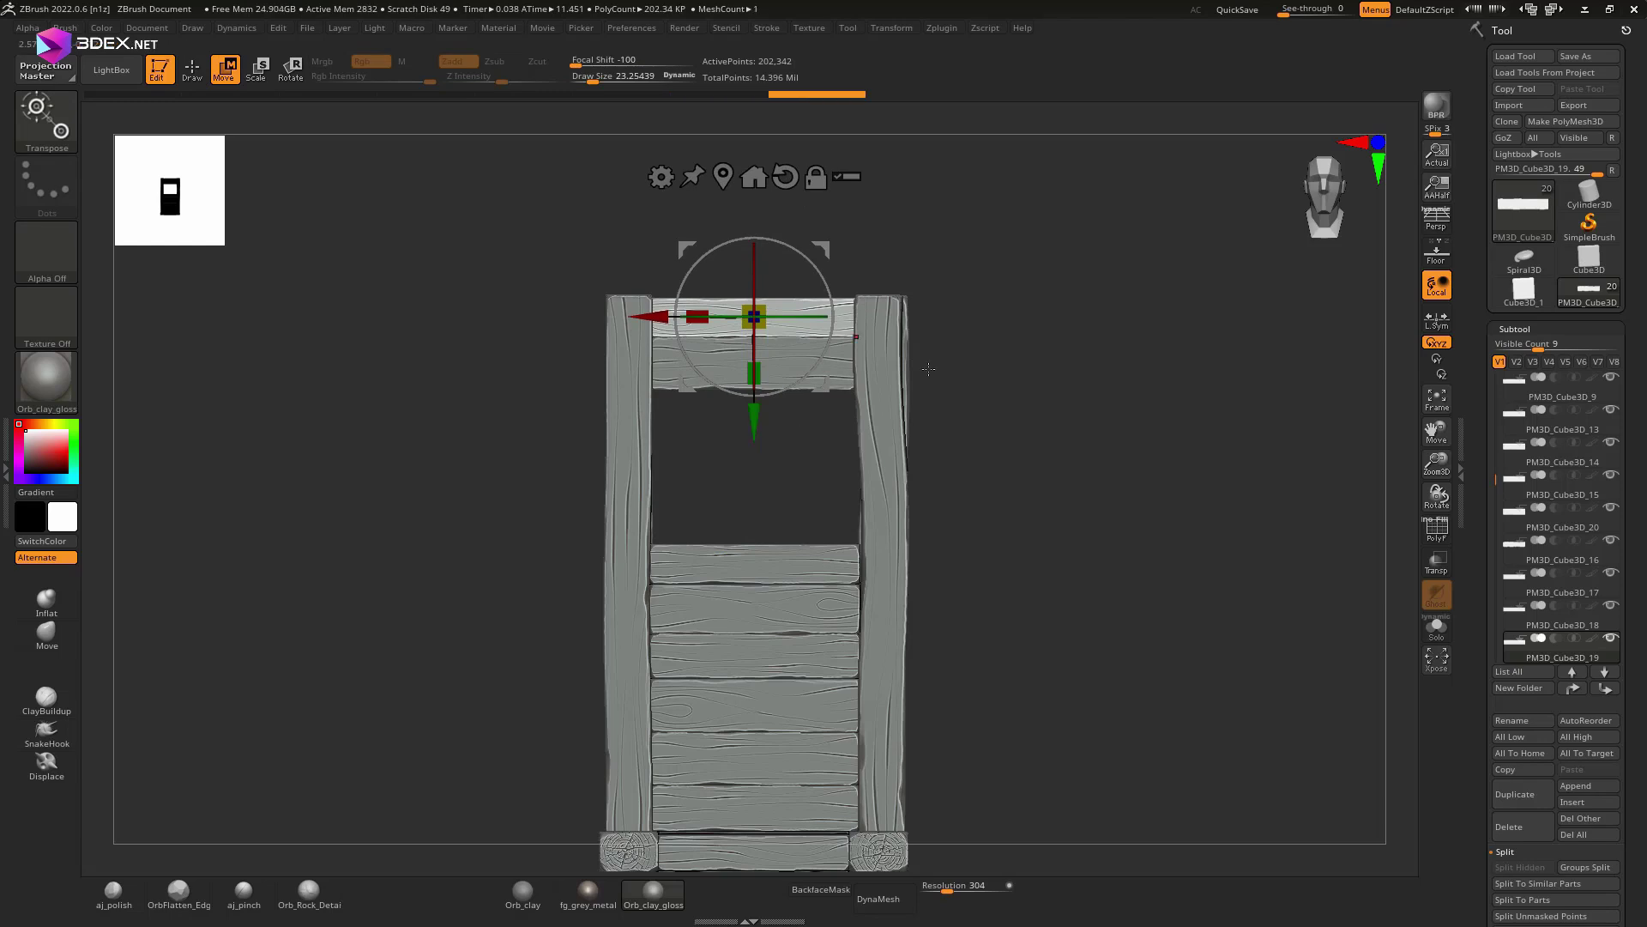
pyautogui.hotkey('ctrl', 'shift', 'z')
pyautogui.hotkey('ctrl', 'shift', 'z')
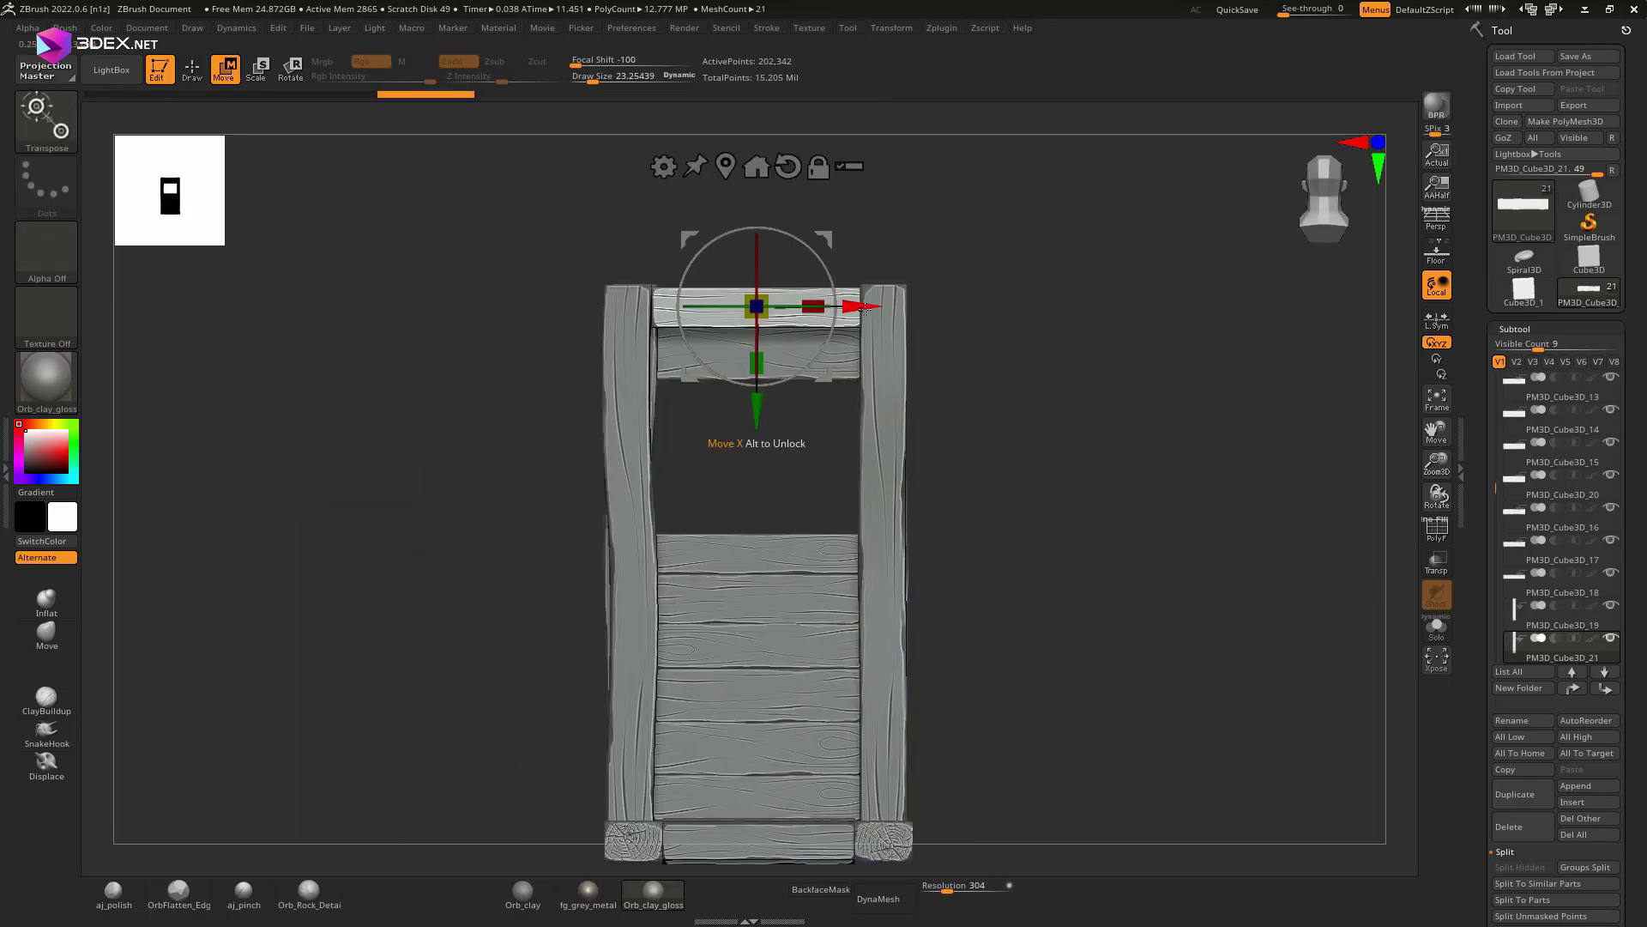
pyautogui.hotkey('ctrl', 'shift', 'z')
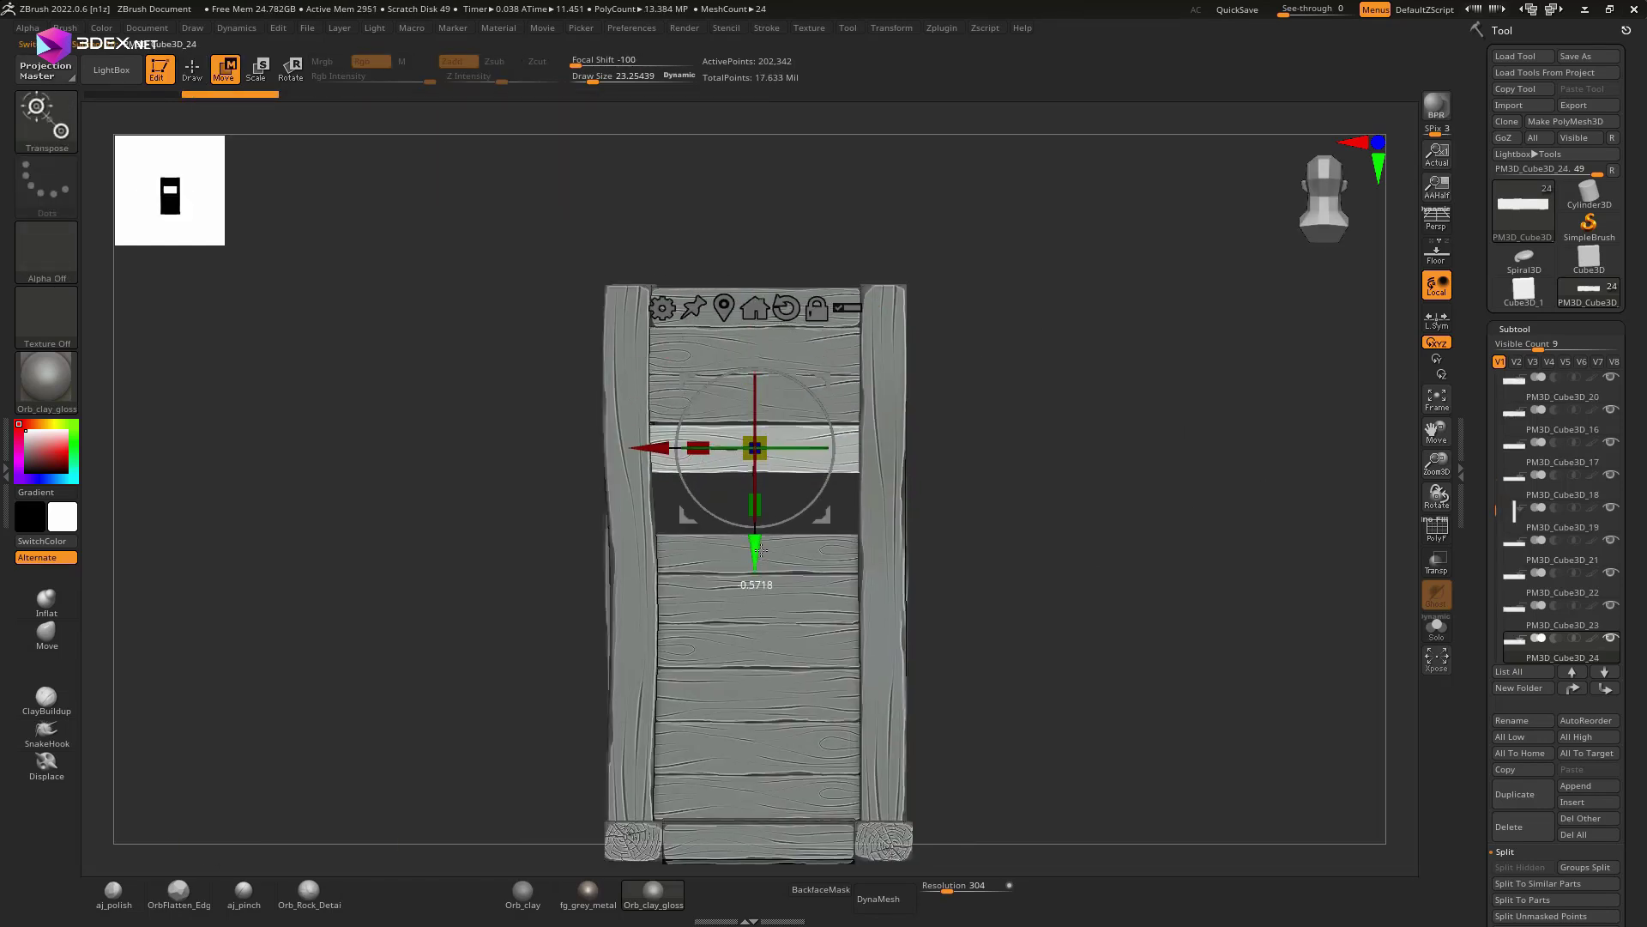
pyautogui.hotkey('ctrl', 'shift', 'z')
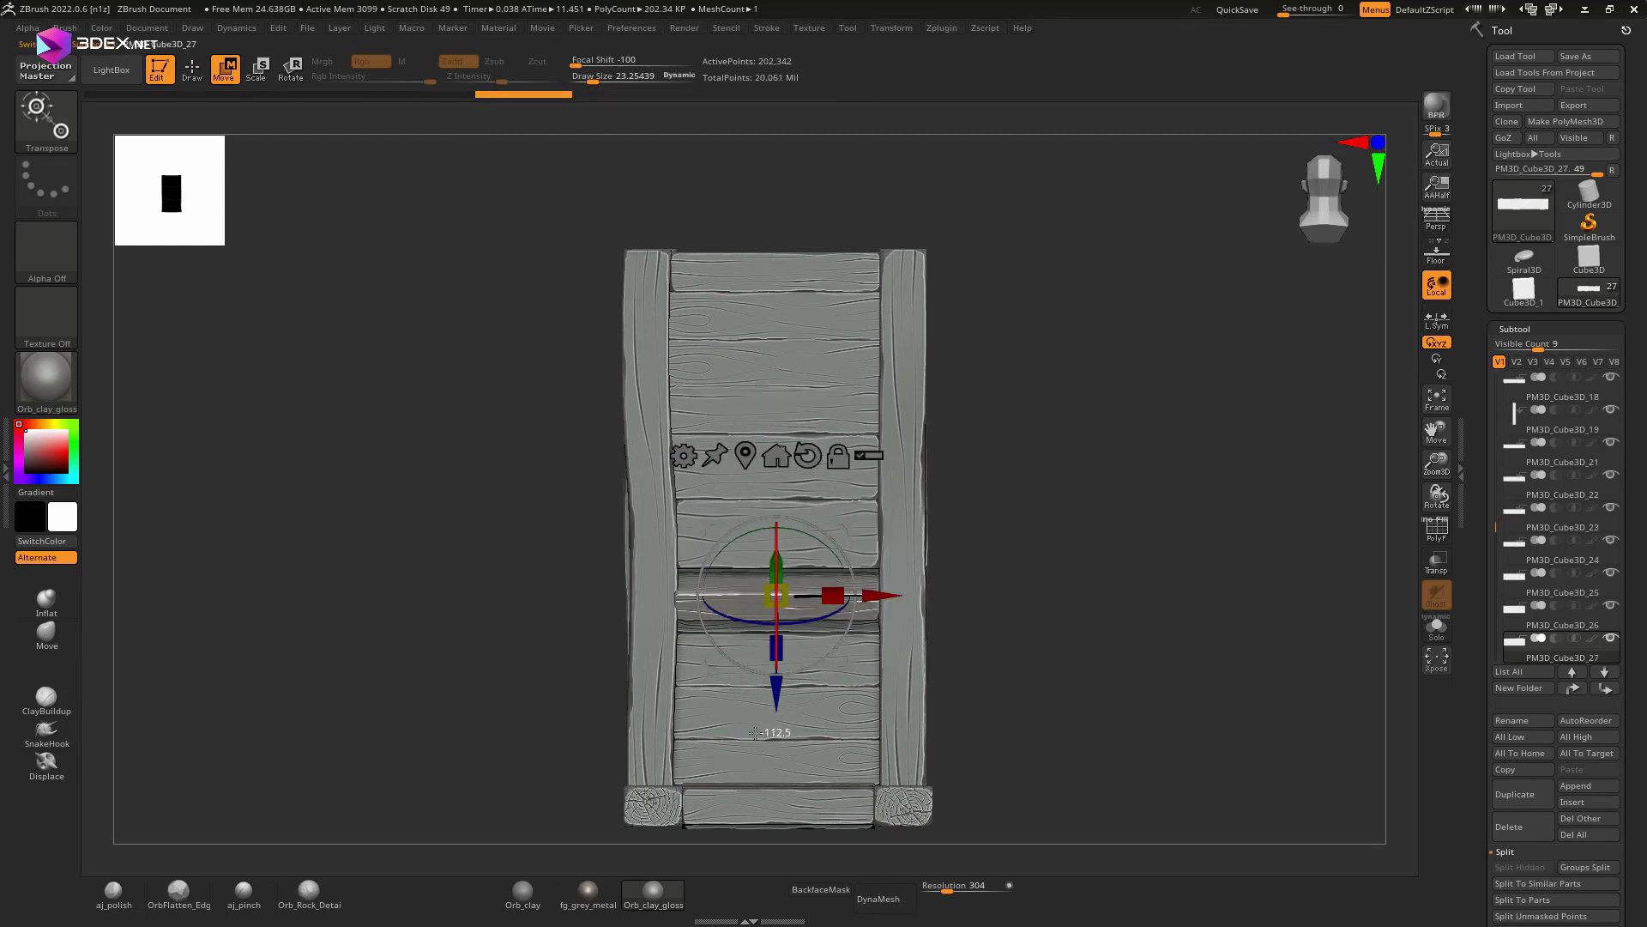
# Step: Scrub history forward to add vertical side planks and the framed front door
pyautogui.hotkey('ctrl', 'shift', 'z')
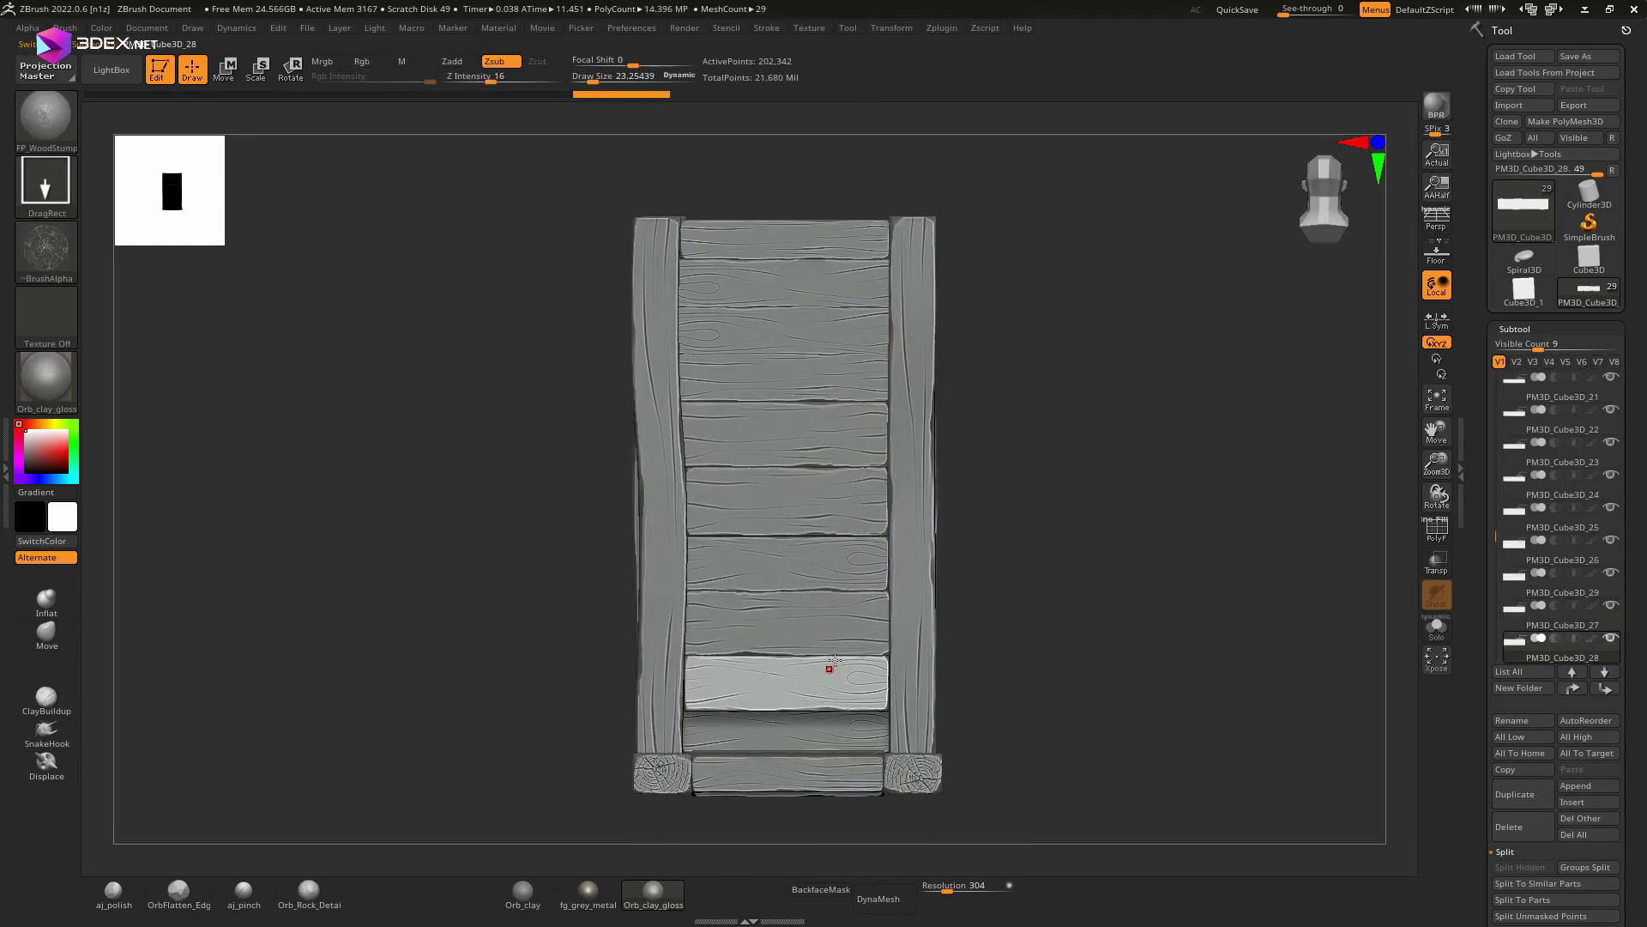
pyautogui.hotkey('ctrl', 'z')
pyautogui.hotkey('ctrl', 'z')
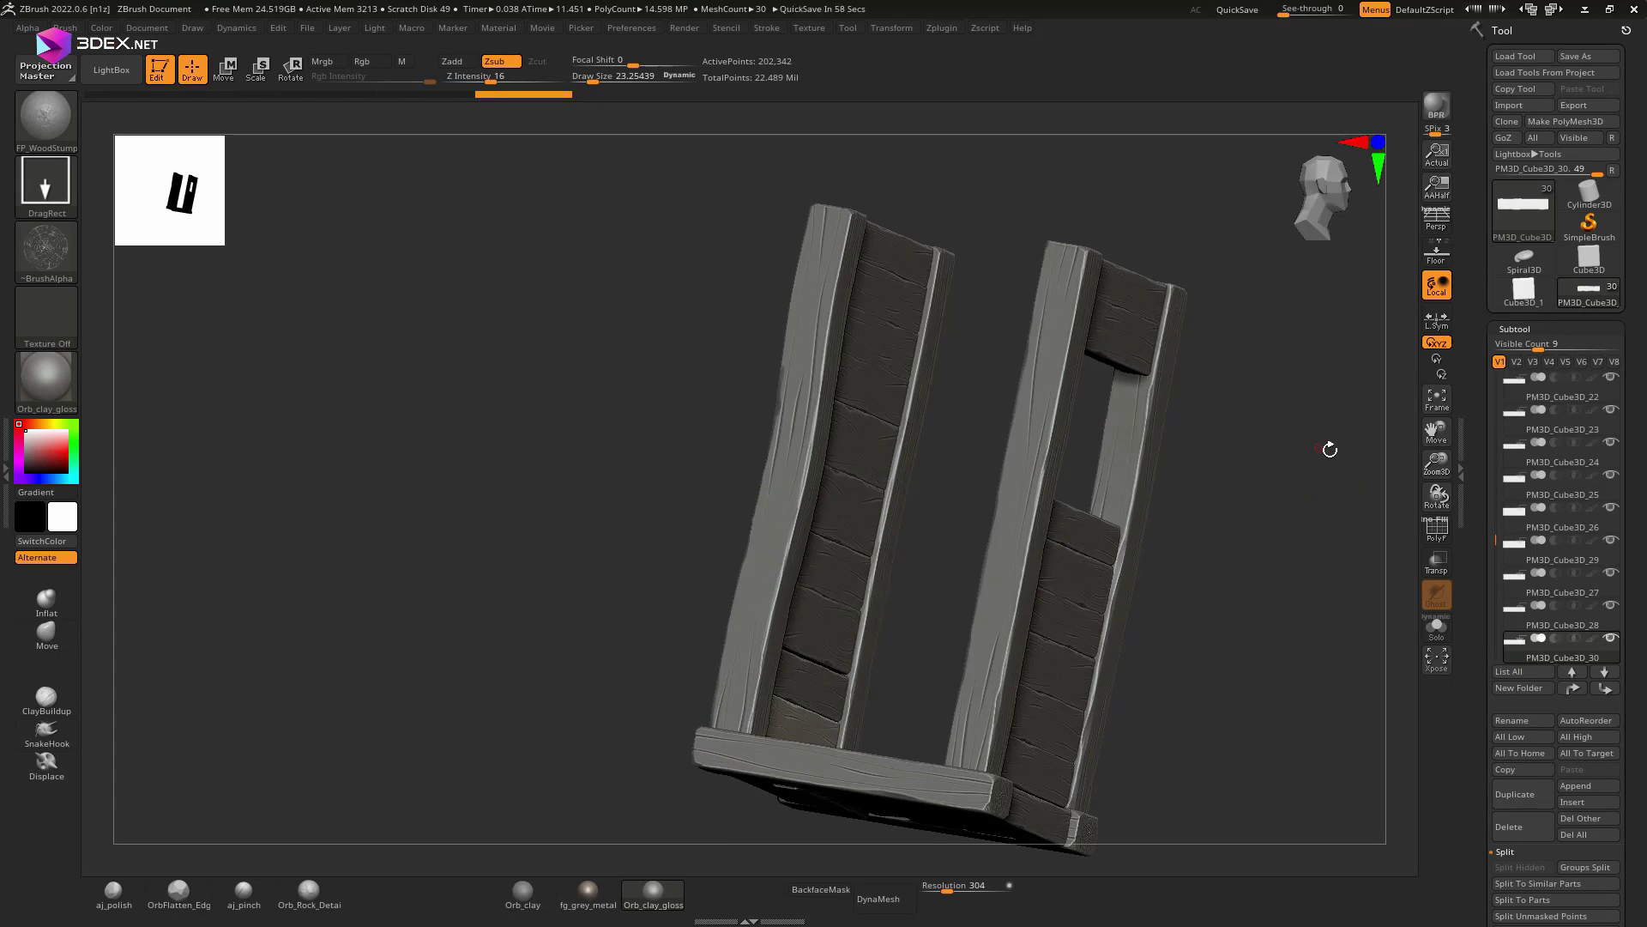
pyautogui.hotkey('ctrl', 'z')
pyautogui.hotkey('ctrl', 'z')
pyautogui.hotkey('ctrl', 'shift', 'z')
pyautogui.hotkey('ctrl', 'shift', 'z')
pyautogui.hotkey('ctrl', 'shift', 'z')
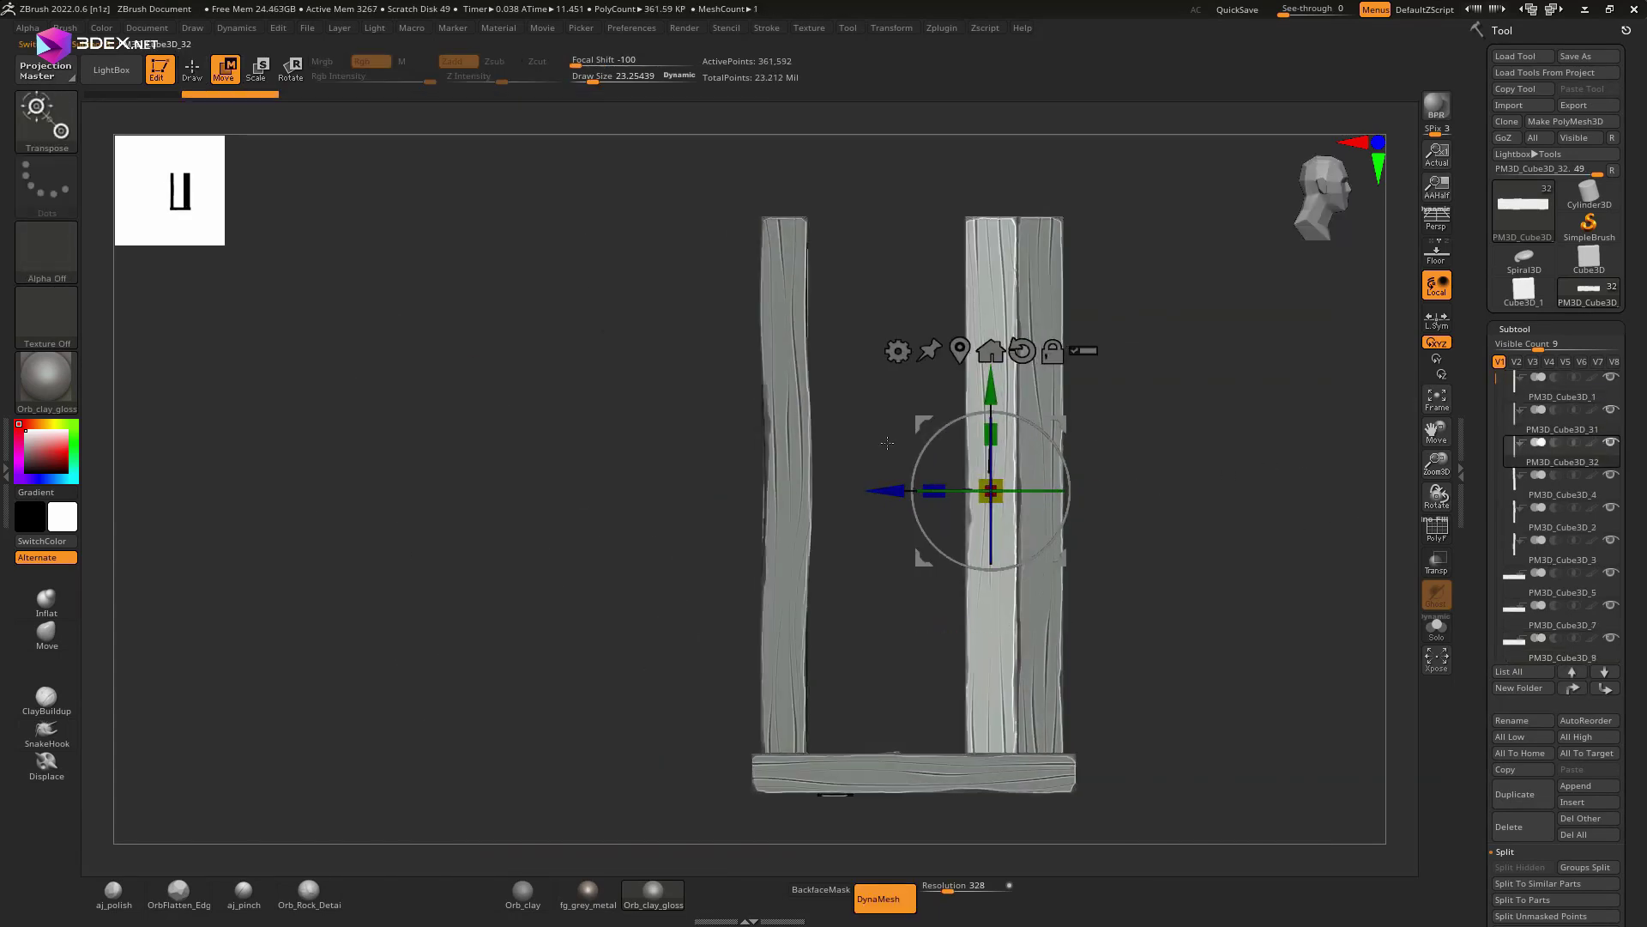
pyautogui.hotkey('ctrl', 'z')
pyautogui.hotkey('ctrl', 'z')
pyautogui.hotkey('ctrl', 'z')
pyautogui.hotkey('ctrl', 'shift', 'z')
pyautogui.hotkey('ctrl', 'z')
pyautogui.hotkey('ctrl', 'z')
pyautogui.hotkey('ctrl', 'shift', 'z')
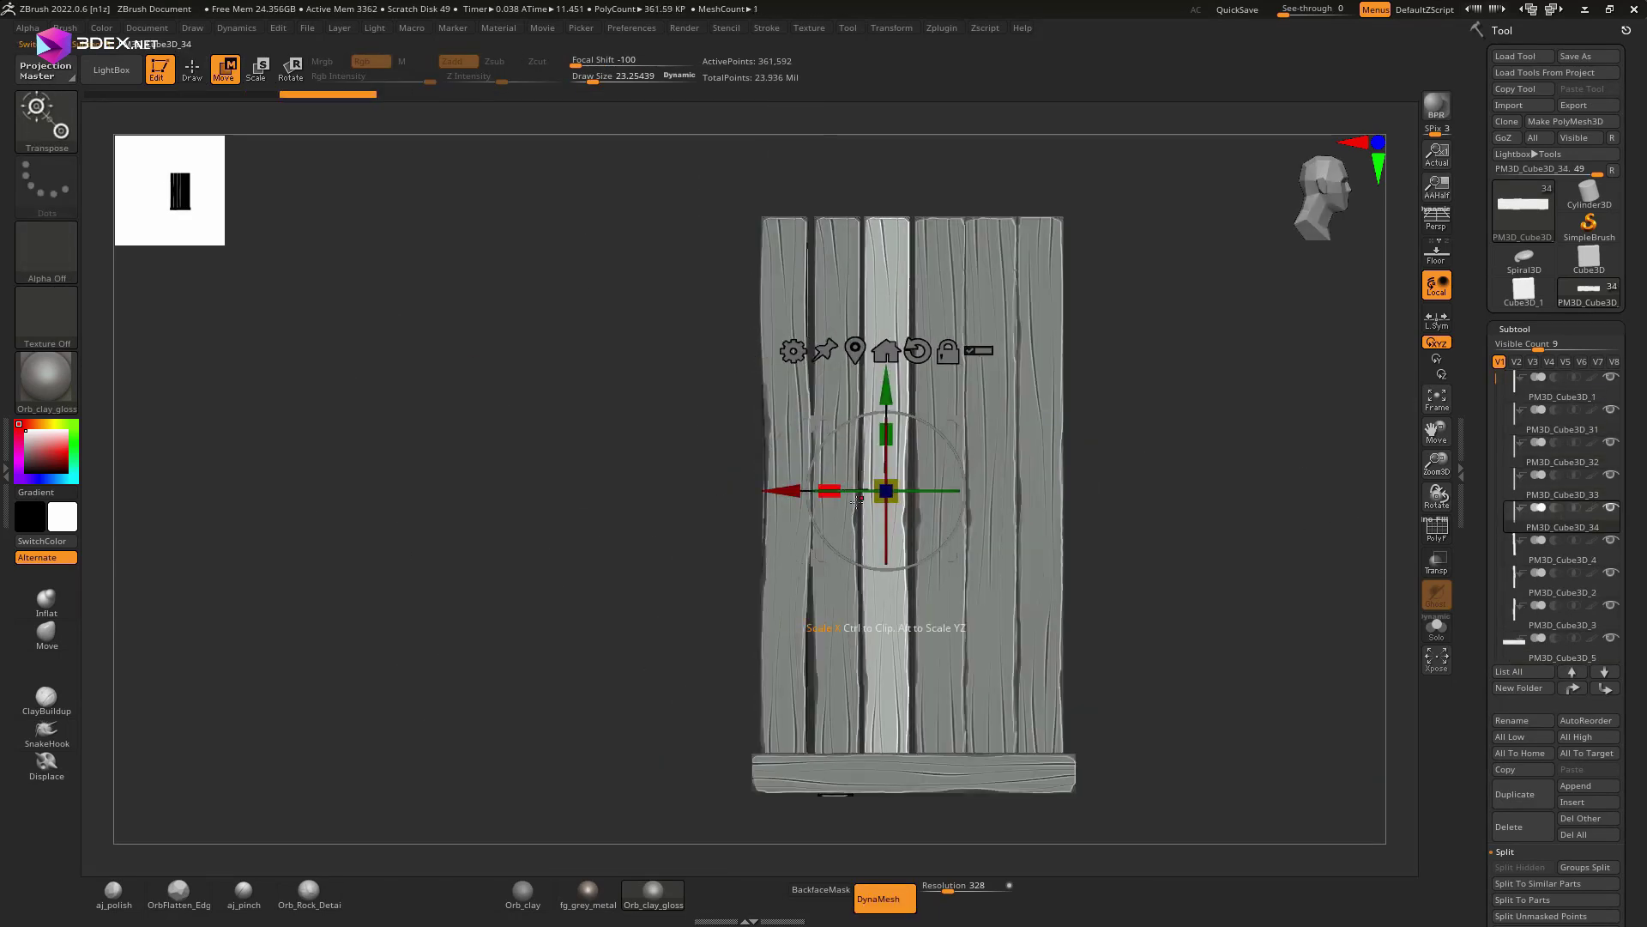
pyautogui.hotkey('ctrl', 'z')
pyautogui.hotkey('ctrl', 'z')
pyautogui.hotkey('ctrl', 'z')
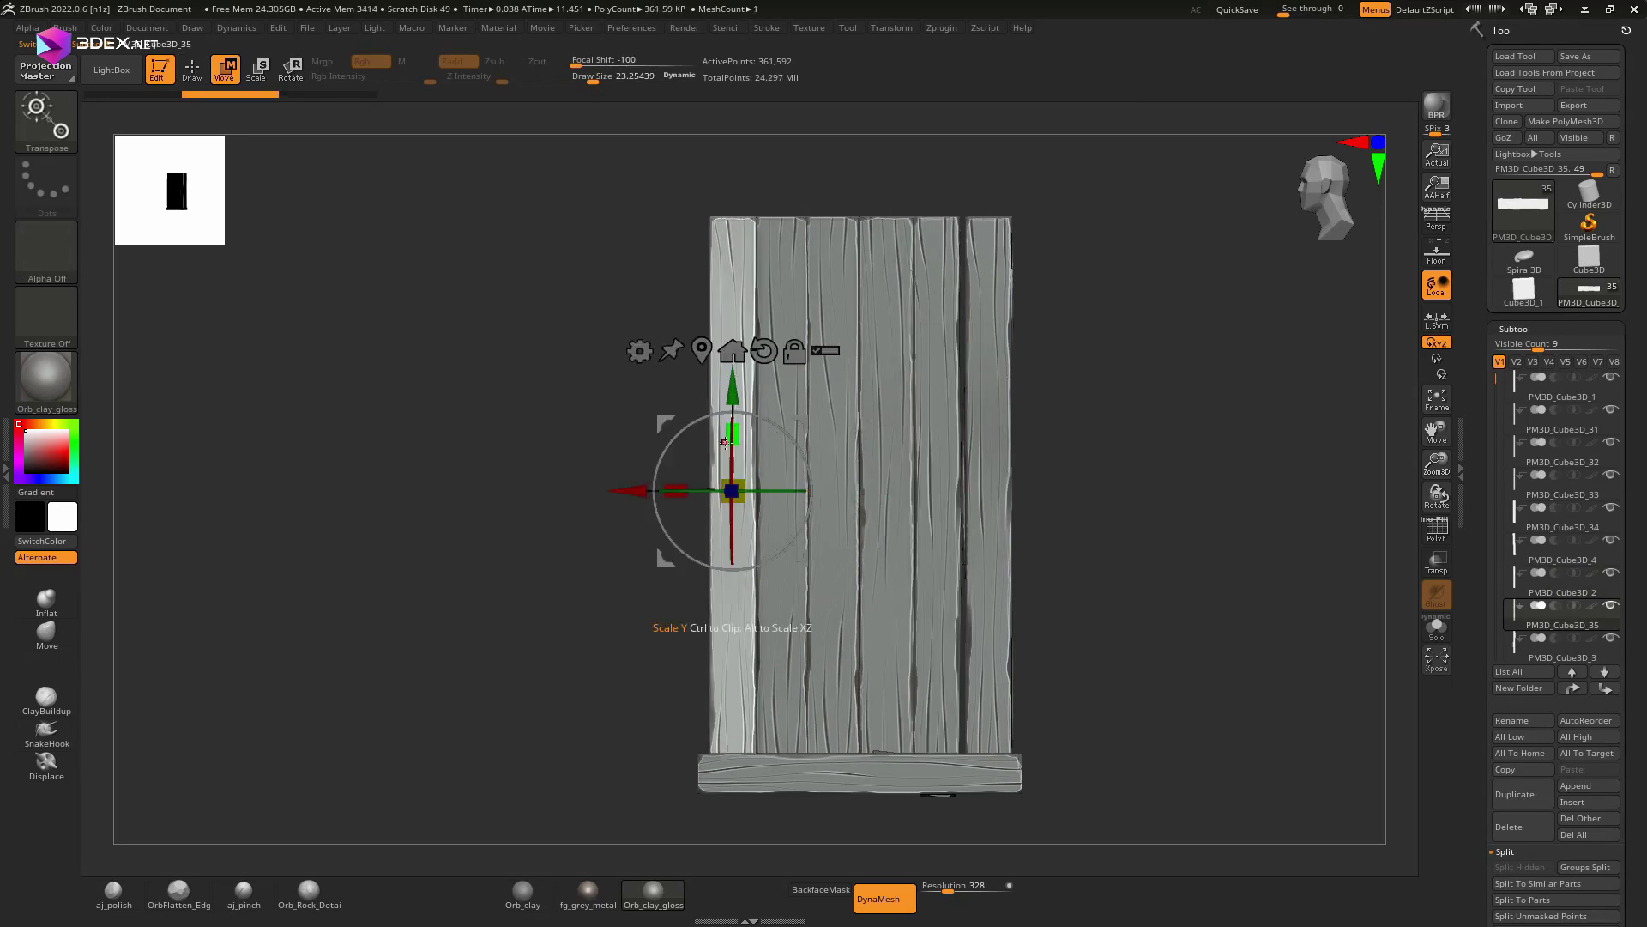
pyautogui.hotkey('ctrl', 'shift', 'z')
pyautogui.hotkey('ctrl', 'shift', 'z')
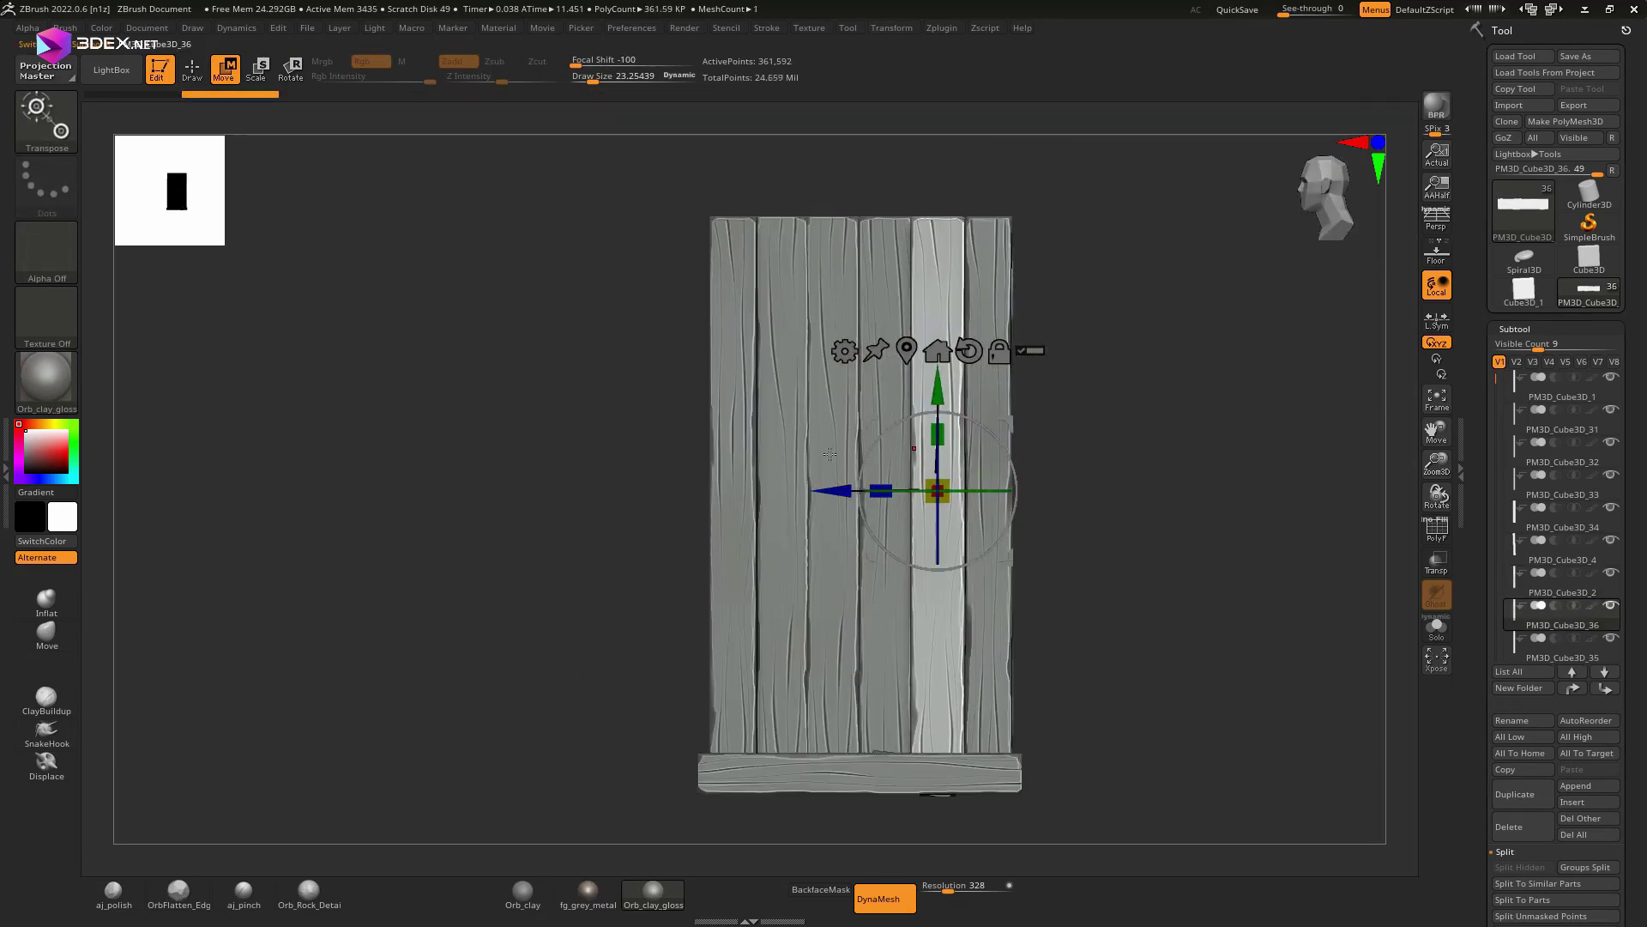
pyautogui.hotkey('ctrl', 'shift', 'z')
pyautogui.hotkey('ctrl', 'shift', 'z')
pyautogui.hotkey('ctrl', 'shift', 'z')
pyautogui.hotkey('ctrl', 'shift', 'z')
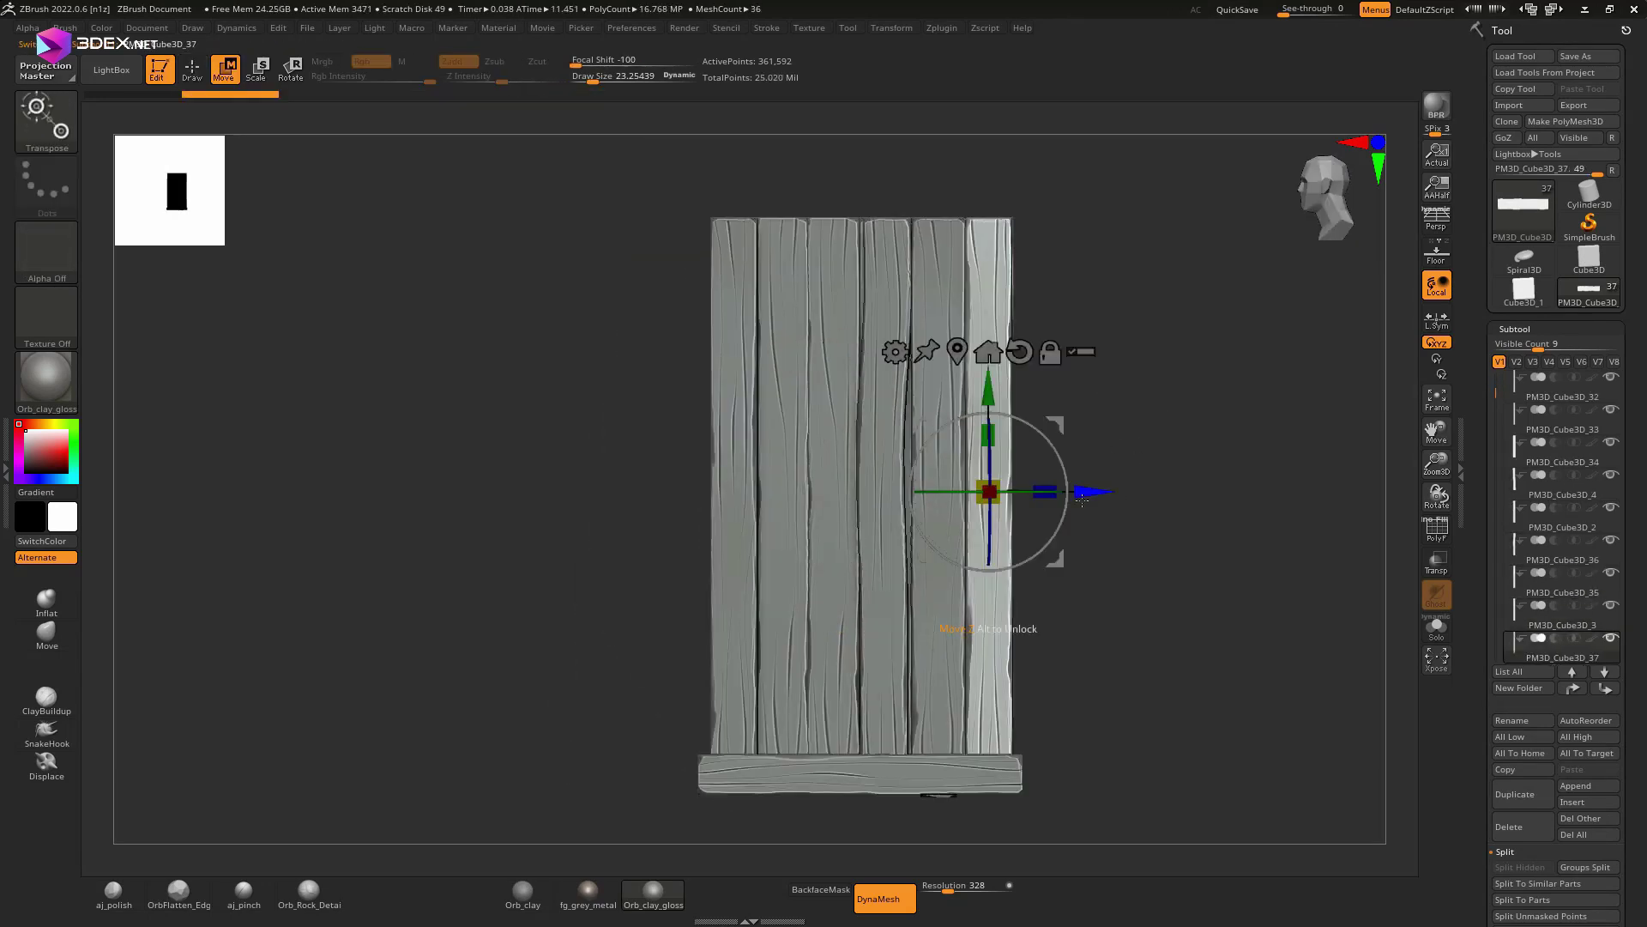
pyautogui.hotkey('ctrl', 'shift', 'z')
pyautogui.hotkey('ctrl', 'shift', 'z')
pyautogui.hotkey('ctrl', 'shift', 'z')
pyautogui.hotkey('ctrl', 'shift', 'z')
pyautogui.hotkey('ctrl', 'shift', 'z')
pyautogui.hotkey('ctrl', 'shift', 'z')
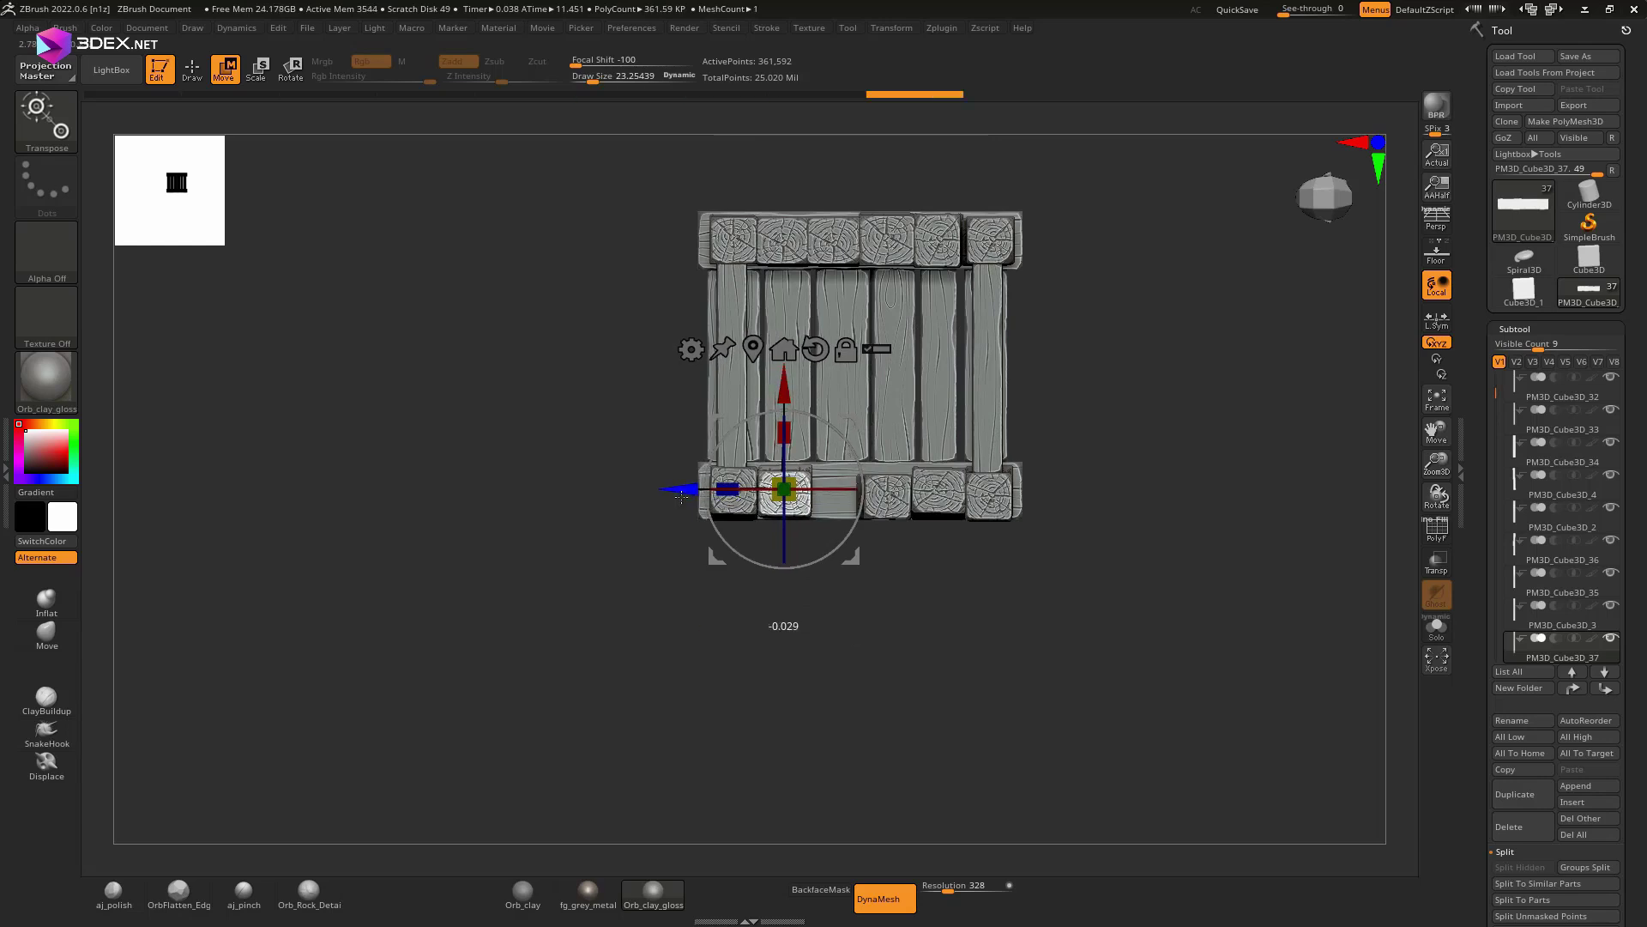
pyautogui.hotkey('ctrl', 'shift', 'z')
pyautogui.hotkey('ctrl', 'shift', 'z')
pyautogui.hotkey('ctrl', 'shift', 'z')
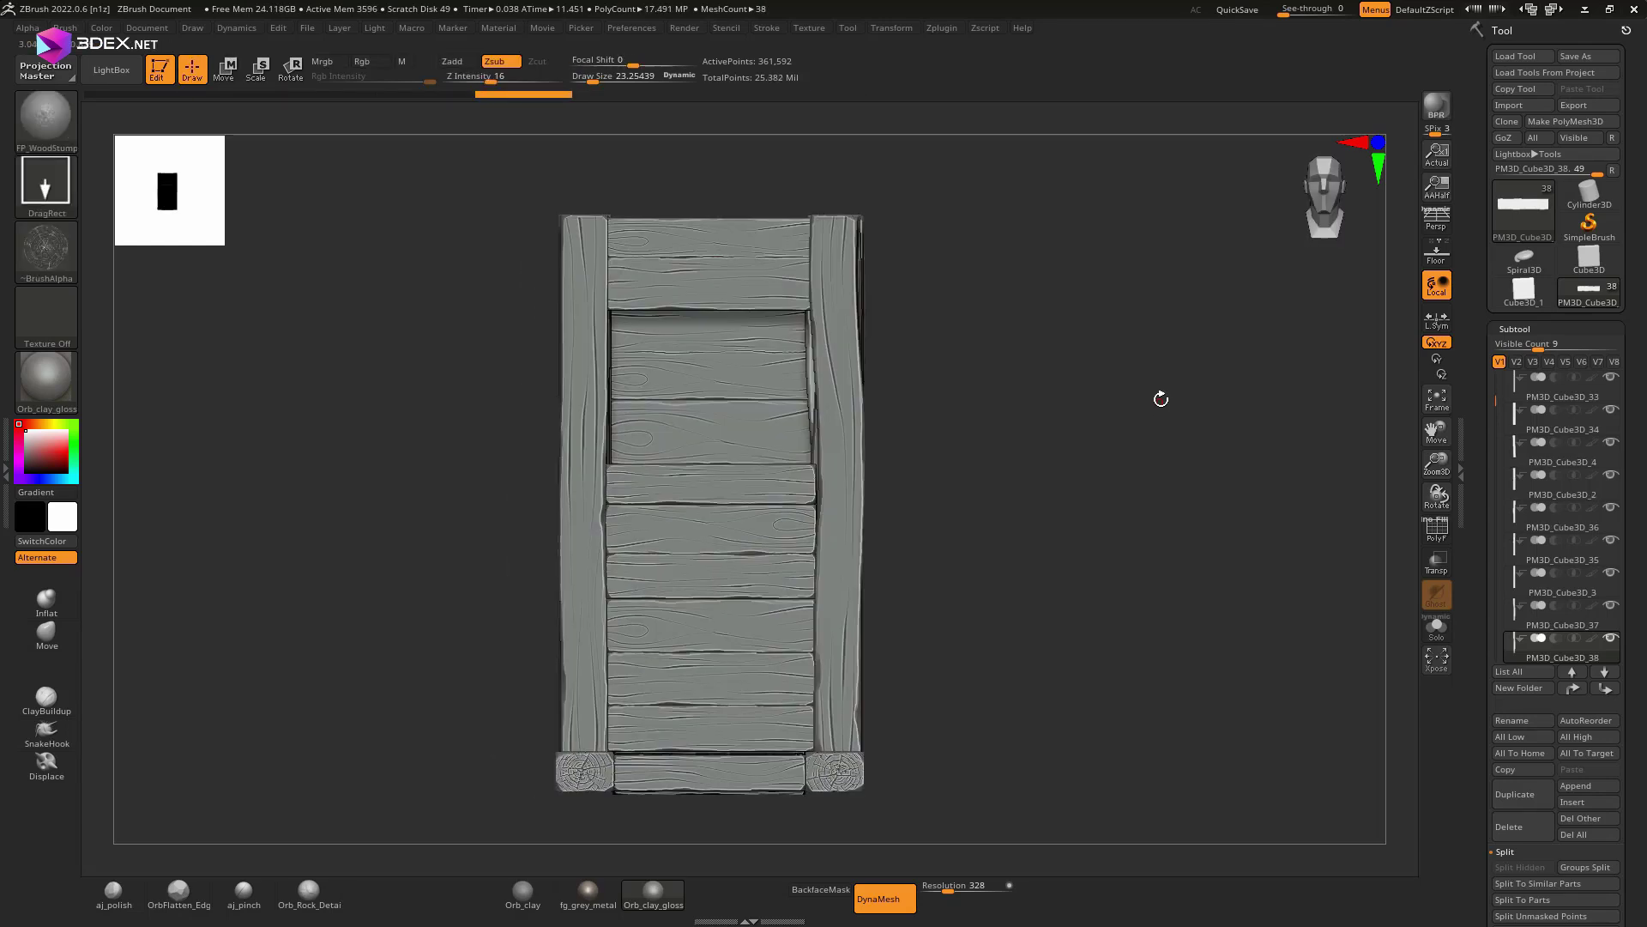
pyautogui.hotkey('ctrl', 'shift', 'z')
pyautogui.hotkey('ctrl', 'shift', 'z')
# Step: Scrub history back and forth, DynaMeshing boards, until the stretched beam stands above the crate
pyautogui.hotkey('ctrl', 'z')
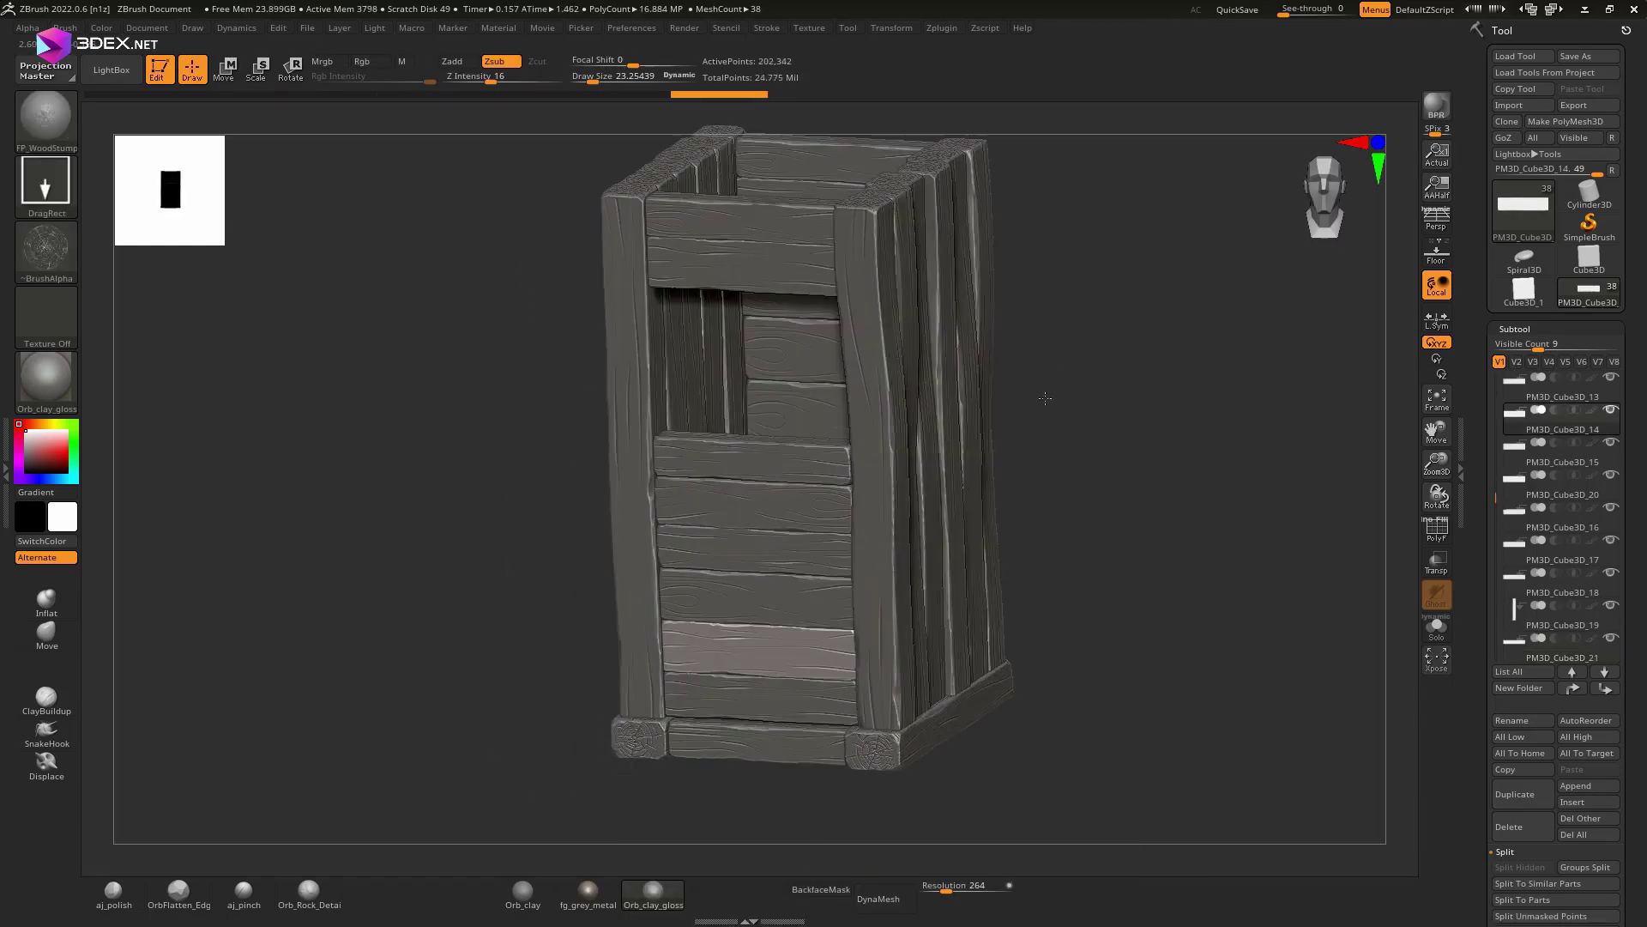
pyautogui.hotkey('ctrl', 'z')
pyautogui.hotkey('ctrl', 'z')
pyautogui.hotkey('ctrl', 'z')
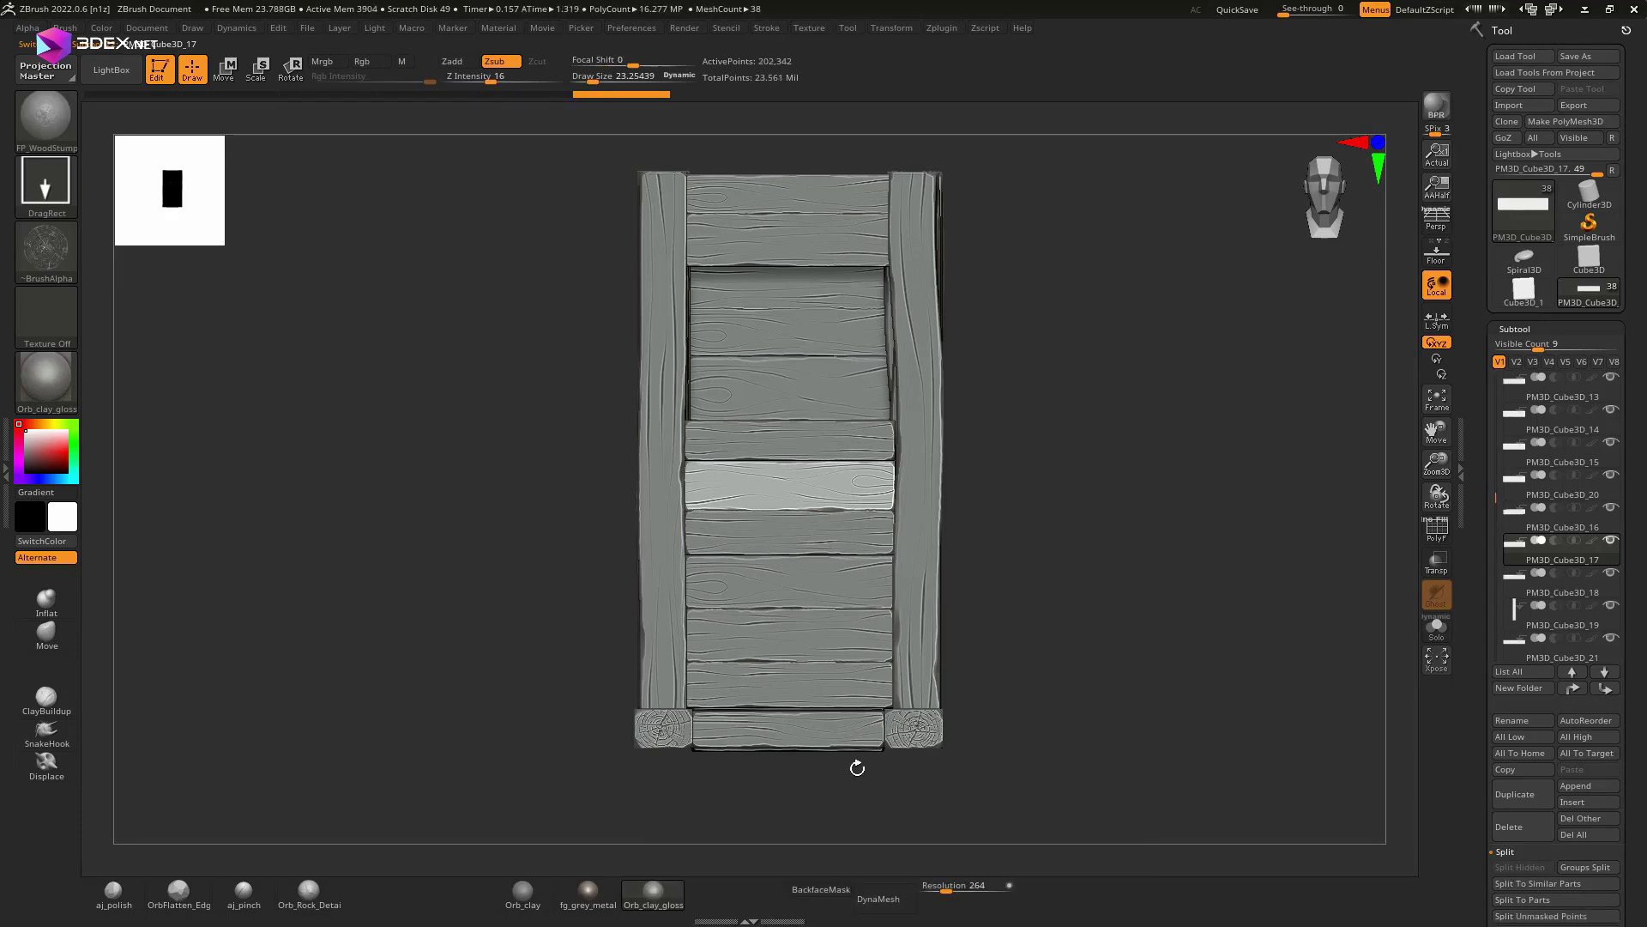
pyautogui.hotkey('ctrl', 'z')
pyautogui.hotkey('ctrl', 'z')
pyautogui.hotkey('ctrl', 'z')
pyautogui.hotkey('ctrl', 'shift', 'z')
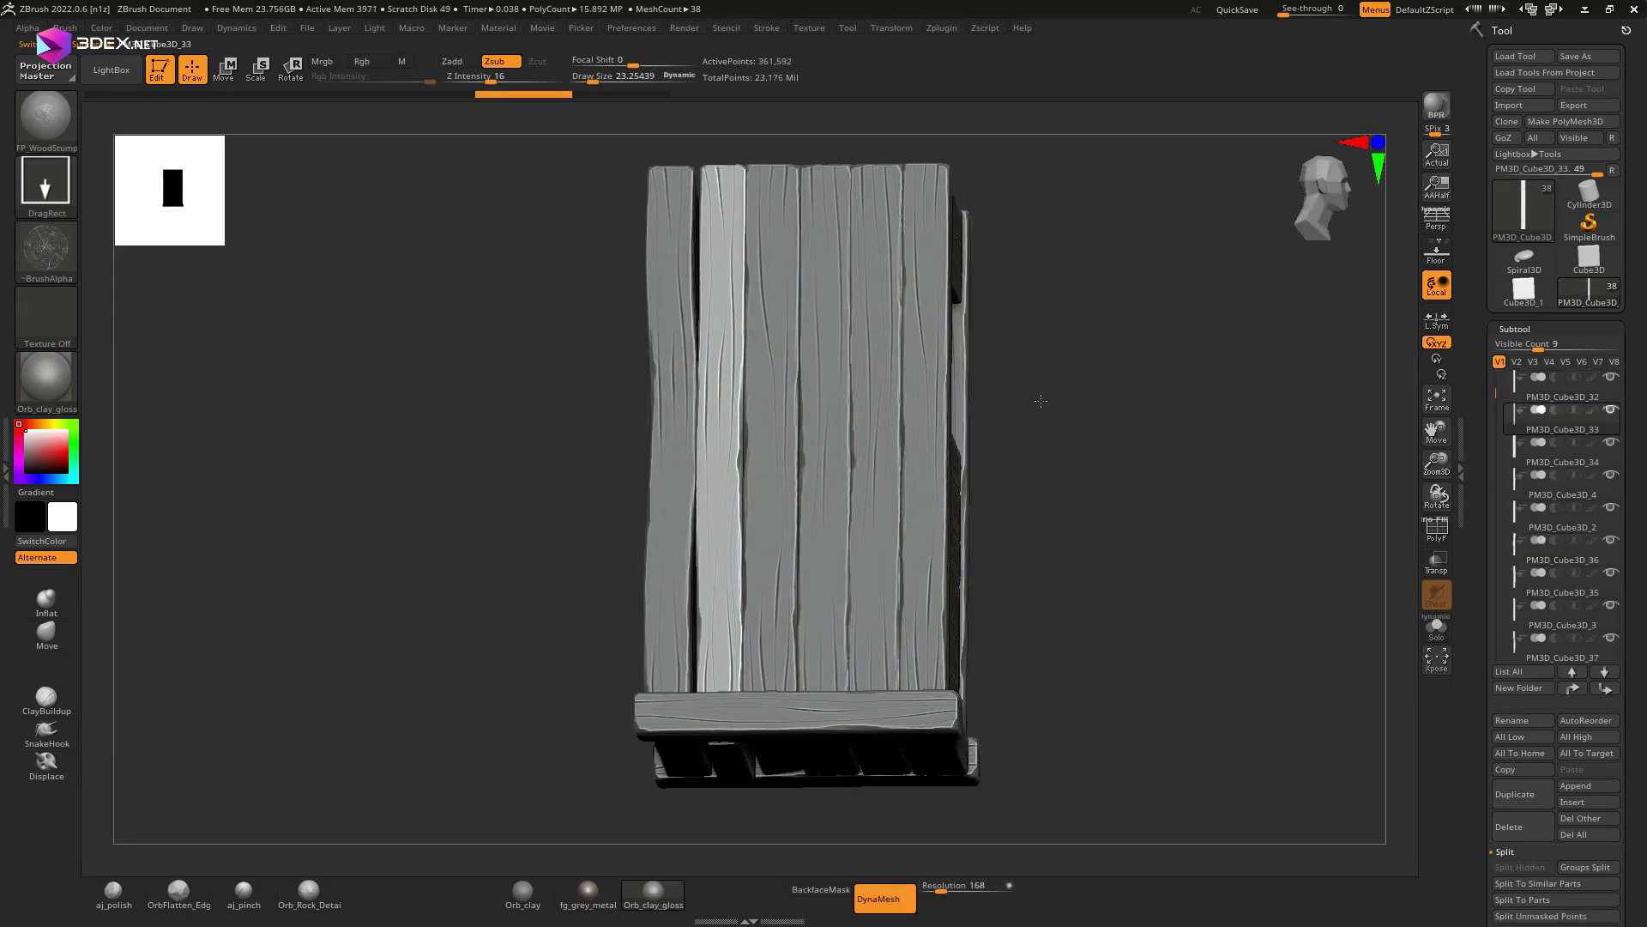
pyautogui.hotkey('ctrl', 'shift', 'z')
pyautogui.hotkey('ctrl', 'shift', 'z')
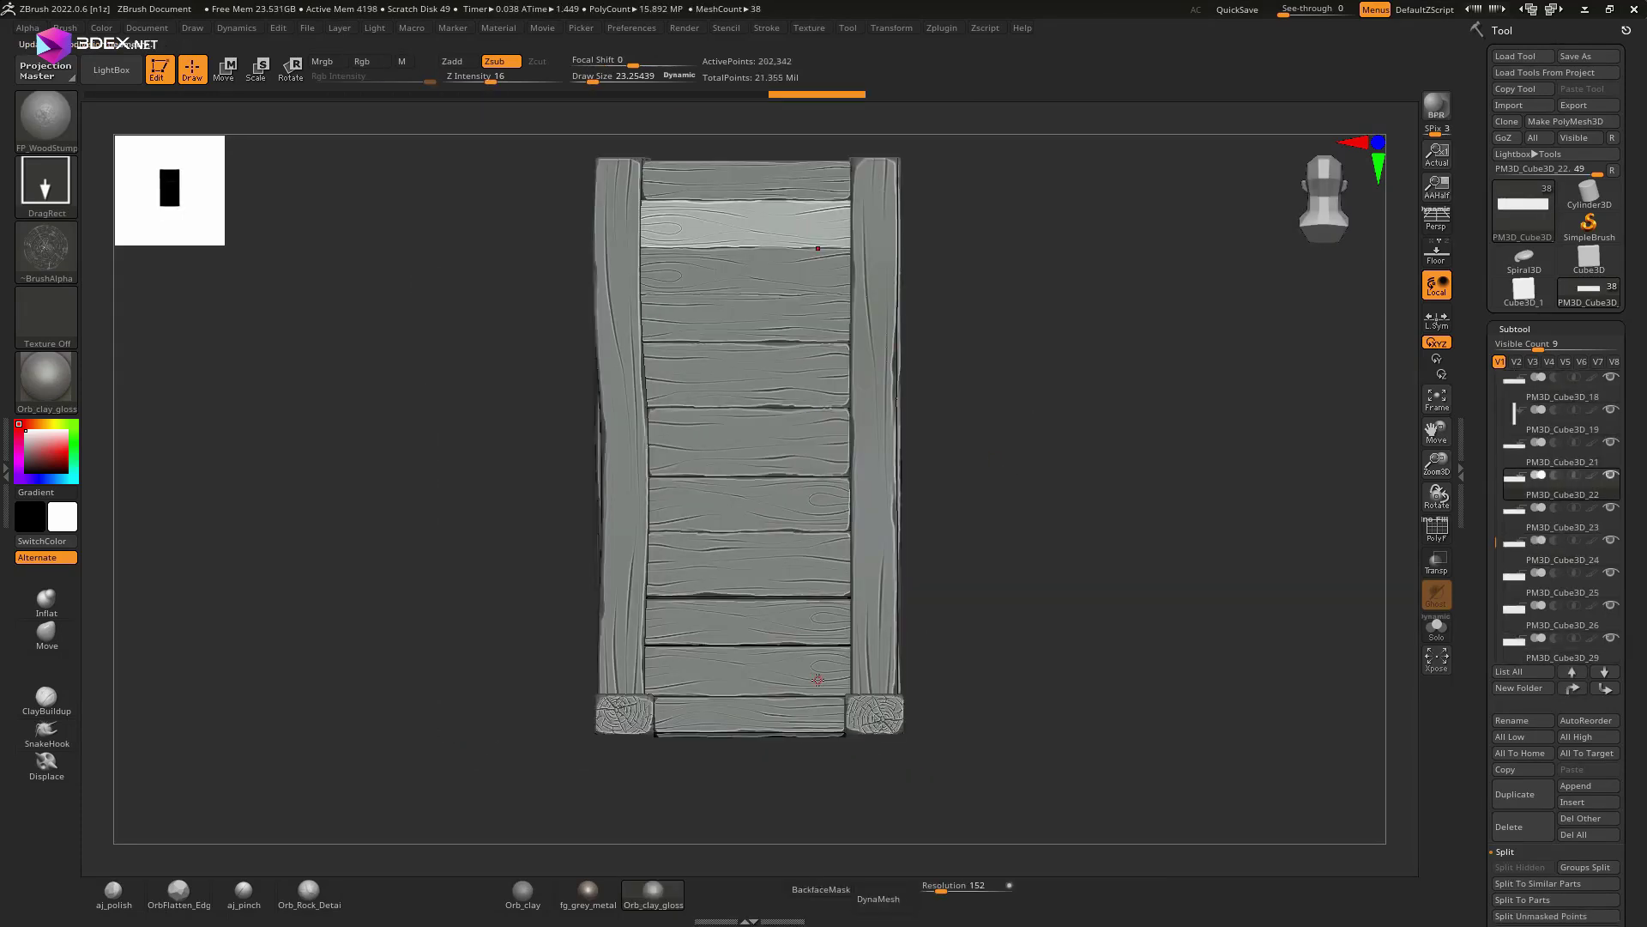
pyautogui.hotkey('ctrl', 'shift', 'z')
pyautogui.hotkey('ctrl', 'shift', 'z')
pyautogui.click(884, 899)
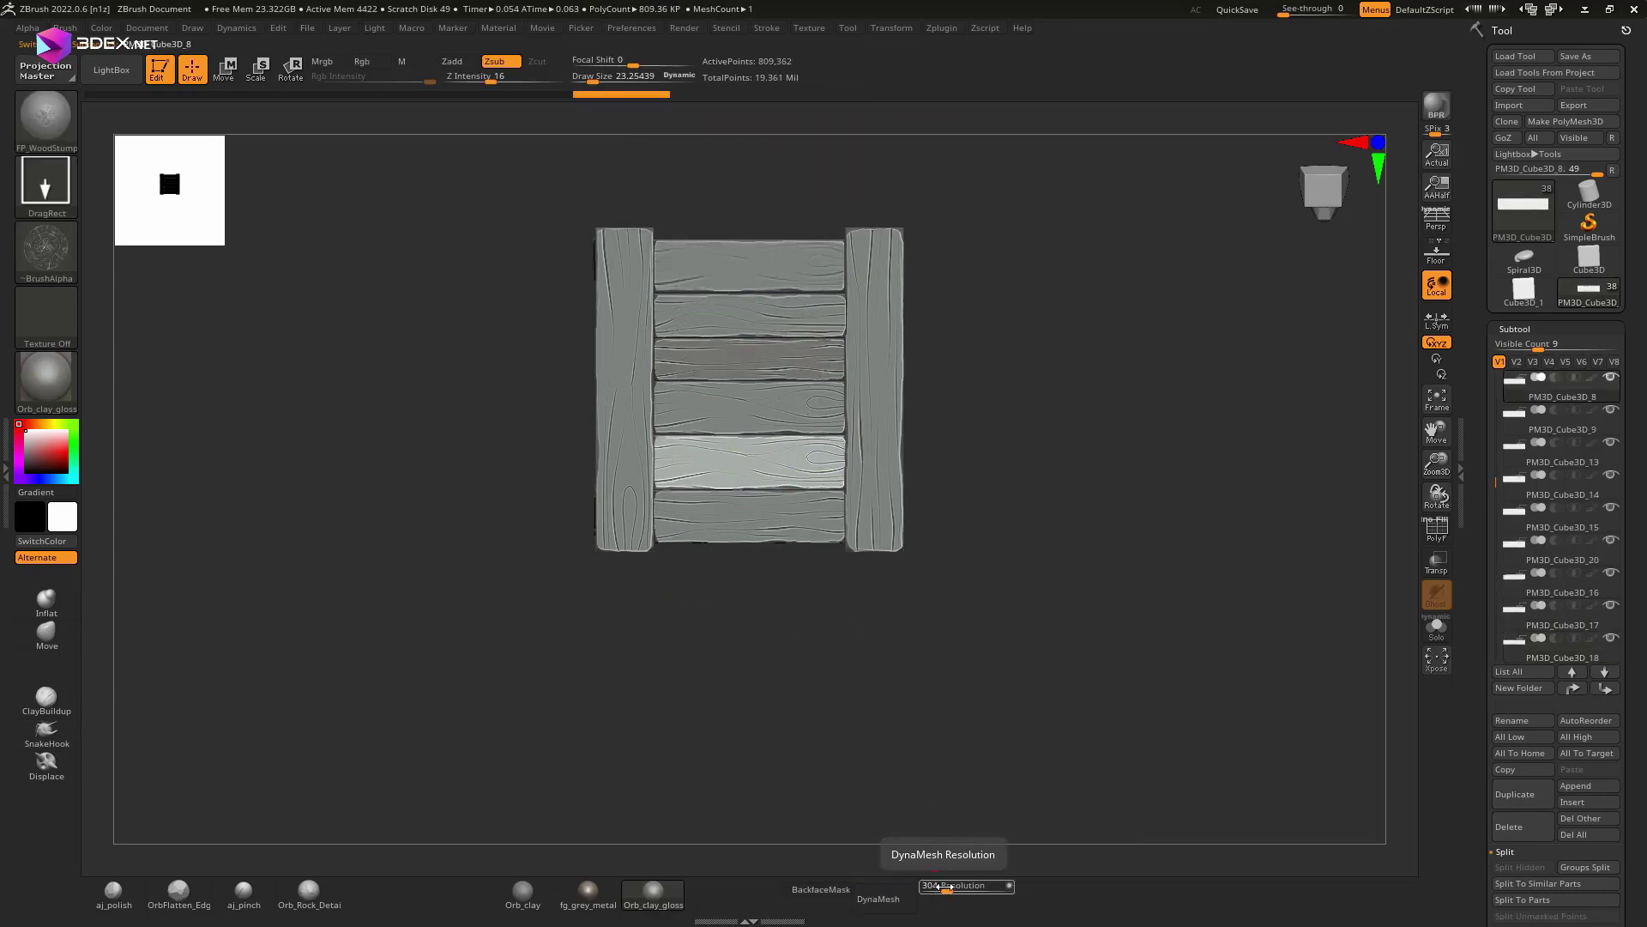
pyautogui.hotkey('ctrl', 'shift', 'z')
pyautogui.hotkey('ctrl', 'z')
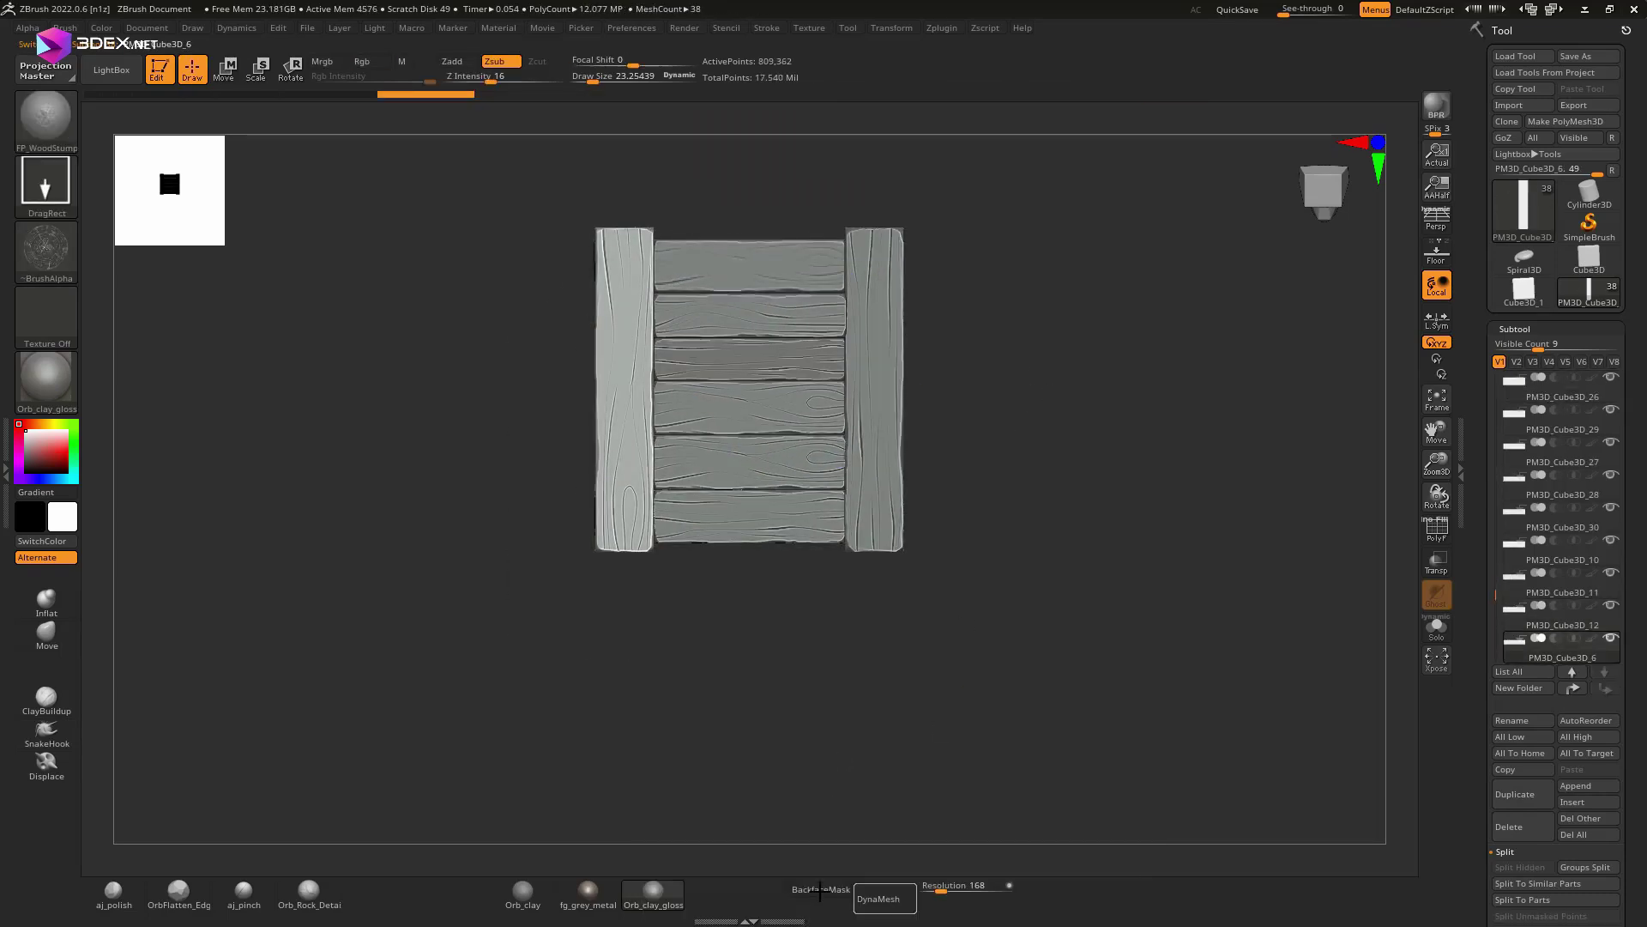
pyautogui.hotkey('ctrl', 'z')
pyautogui.hotkey('ctrl', 'z')
pyautogui.hotkey('ctrl', 'z')
pyautogui.hotkey('ctrl', 'shift', 'z')
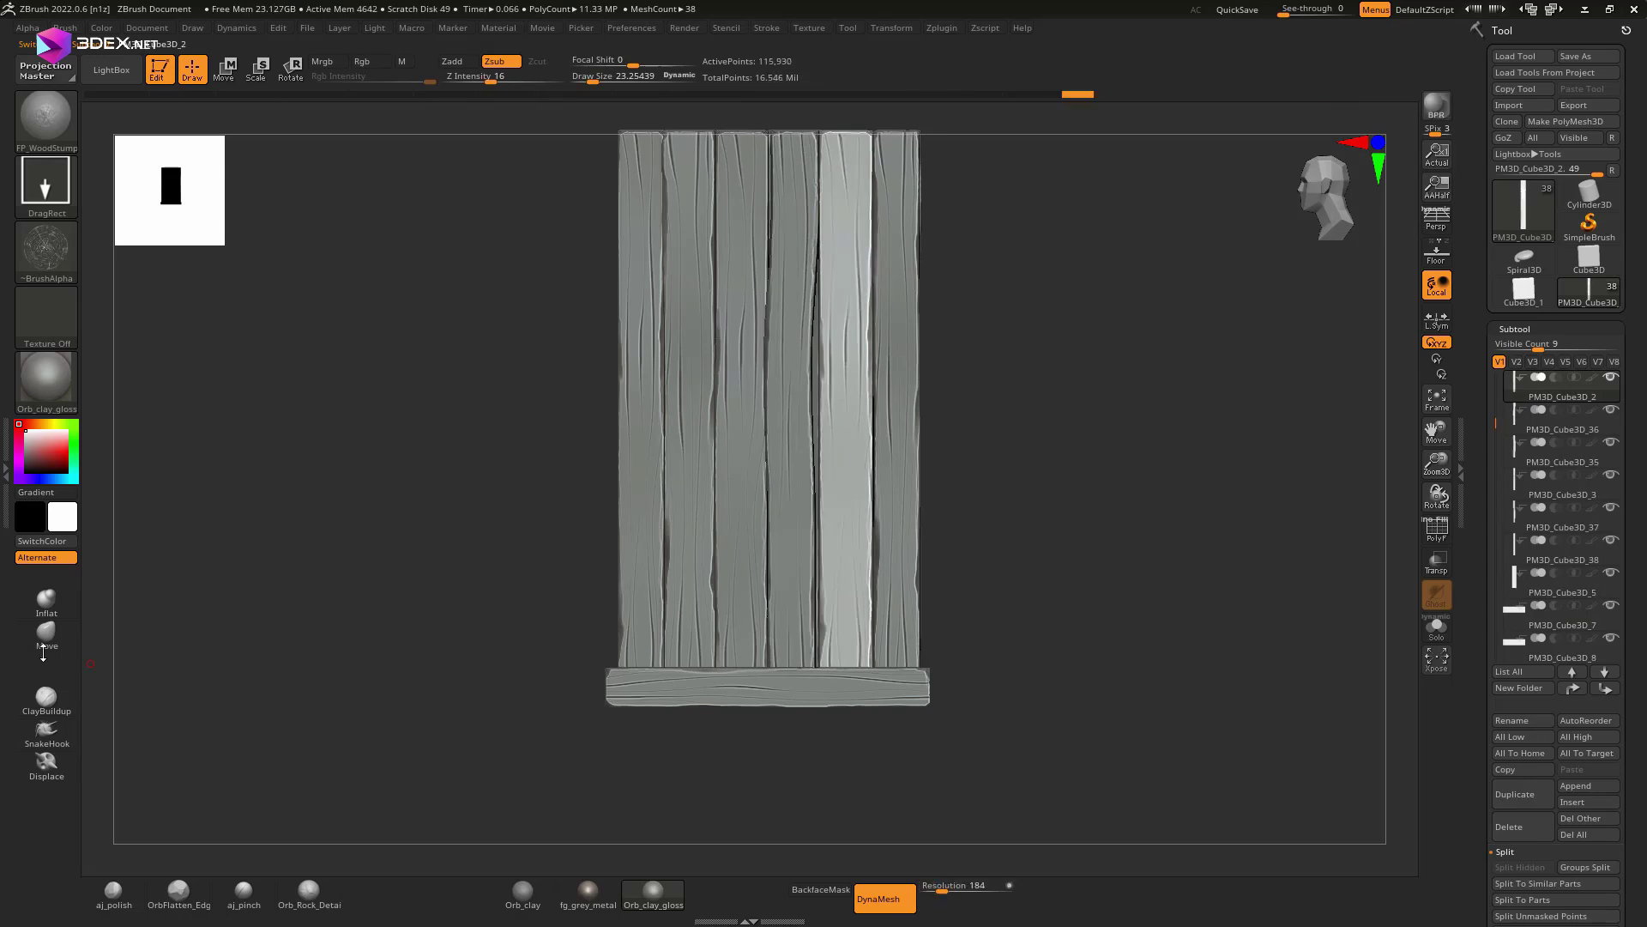
pyautogui.hotkey('ctrl', 'shift', 'z')
pyautogui.hotkey('ctrl', 'shift', 'z')
pyautogui.hotkey('ctrl', 'shift', 'z')
pyautogui.hotkey('ctrl', 'shift', 'z')
pyautogui.hotkey('ctrl', 'shift', 'z')
pyautogui.hotkey('ctrl', 'z')
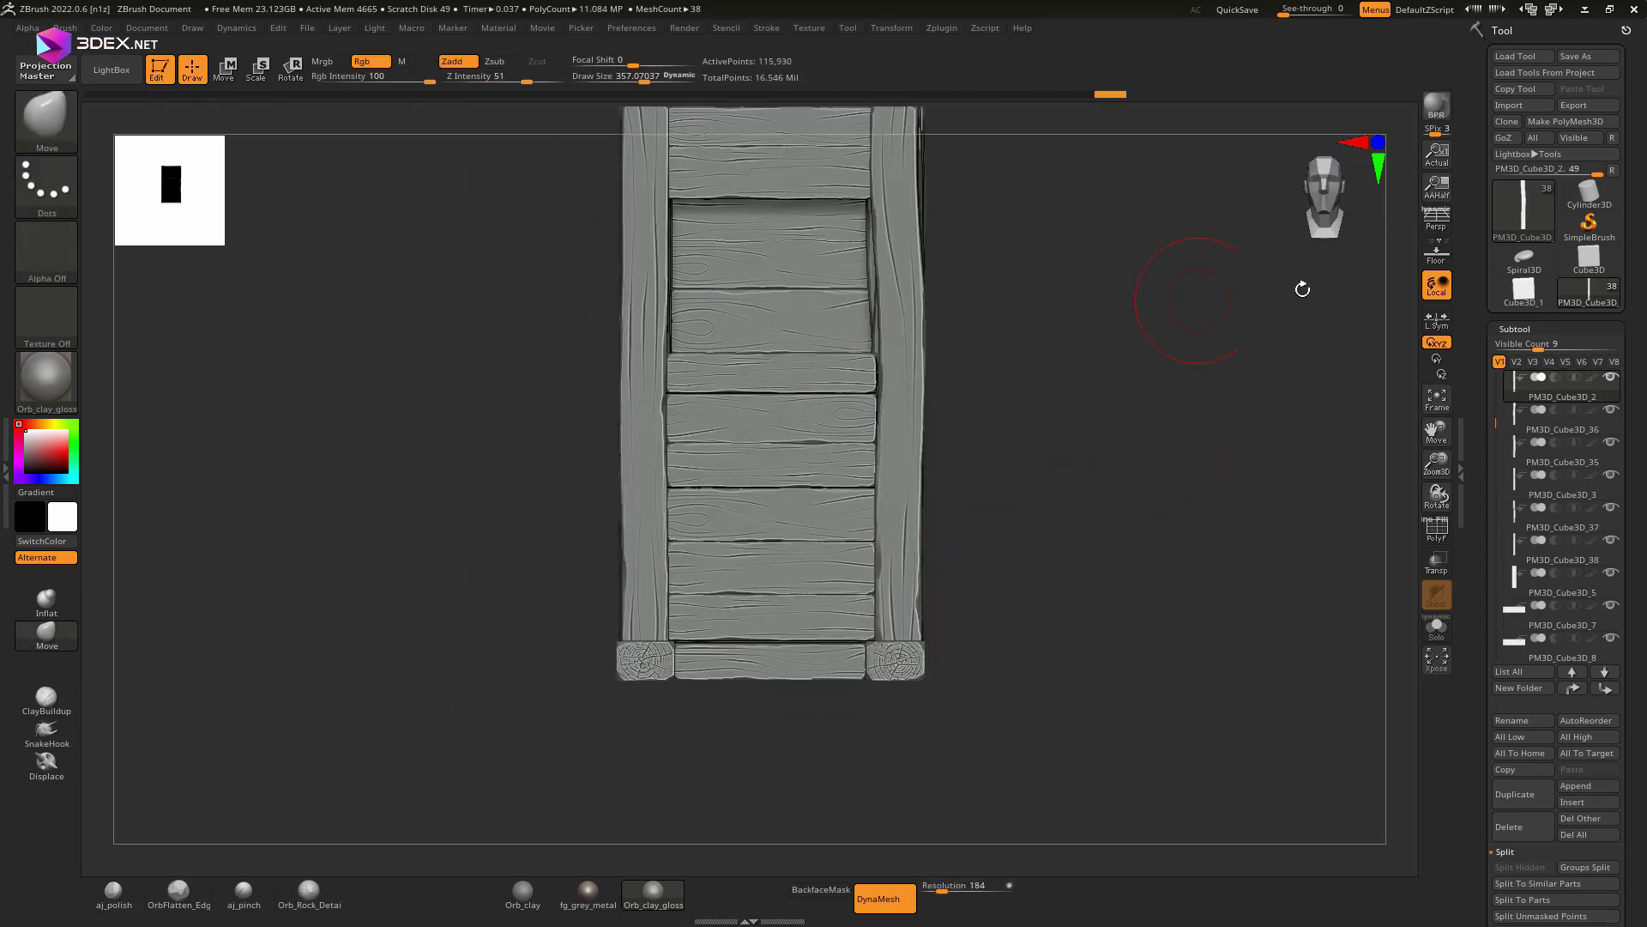
pyautogui.hotkey('ctrl', 'z')
pyautogui.hotkey('ctrl', 'z')
pyautogui.hotkey('ctrl', 'z')
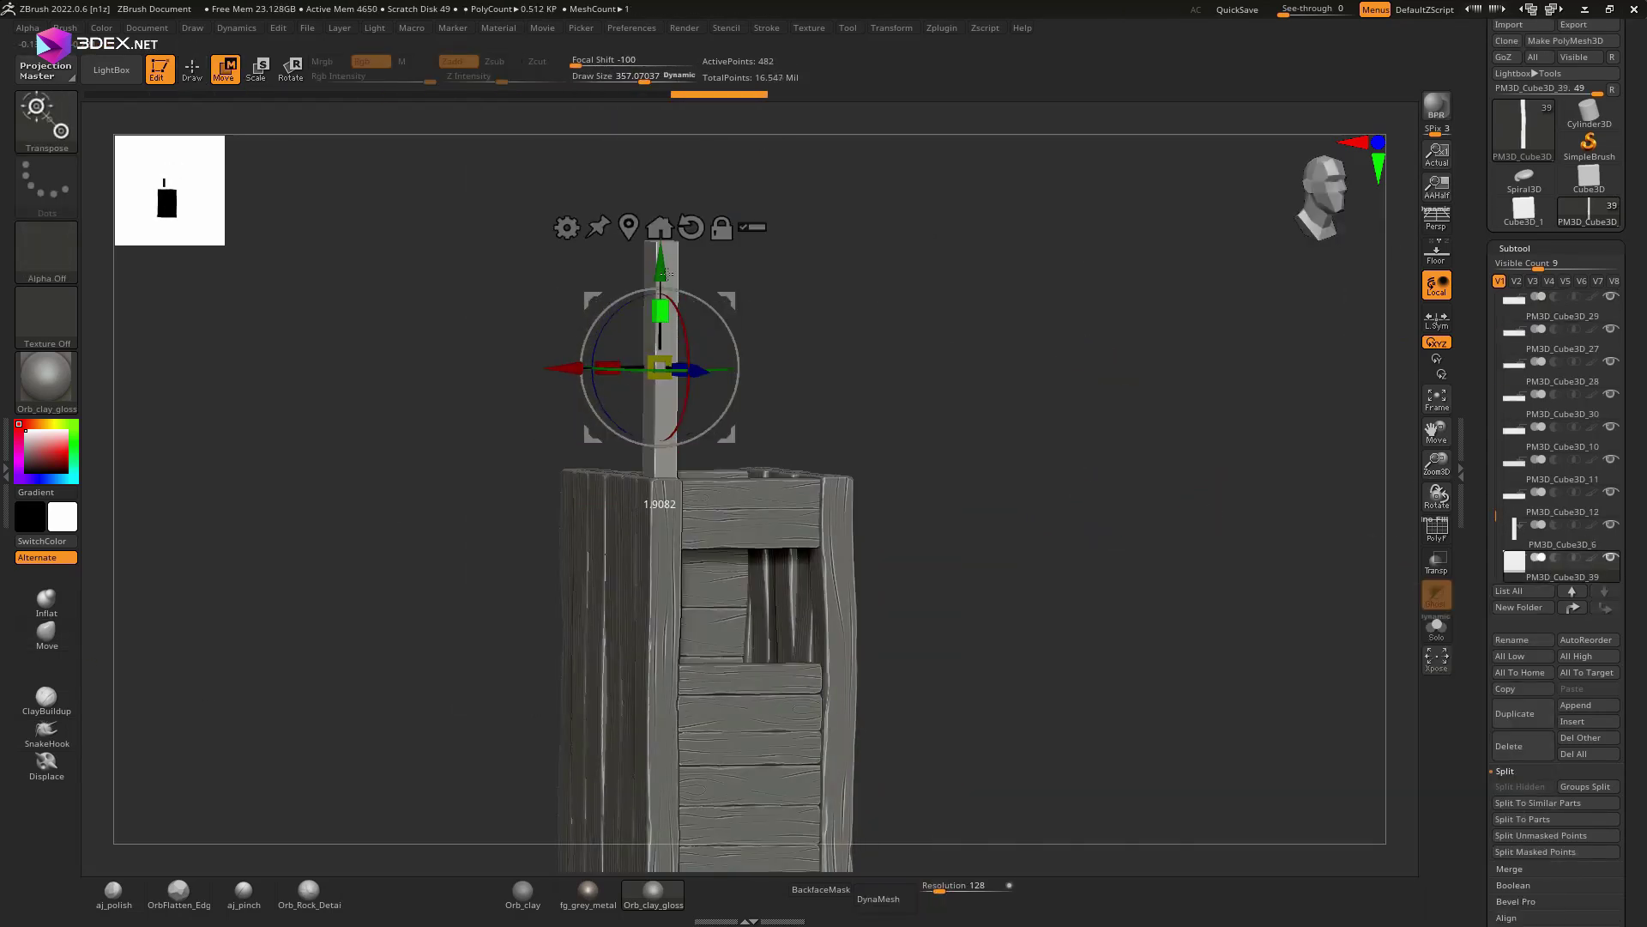
# Step: Position and duplicate the beam into angled crossing rafters above the outhouse
pyautogui.hotkey('ctrl', 'shift', 'z')
pyautogui.hotkey('ctrl', 'shift', 'z')
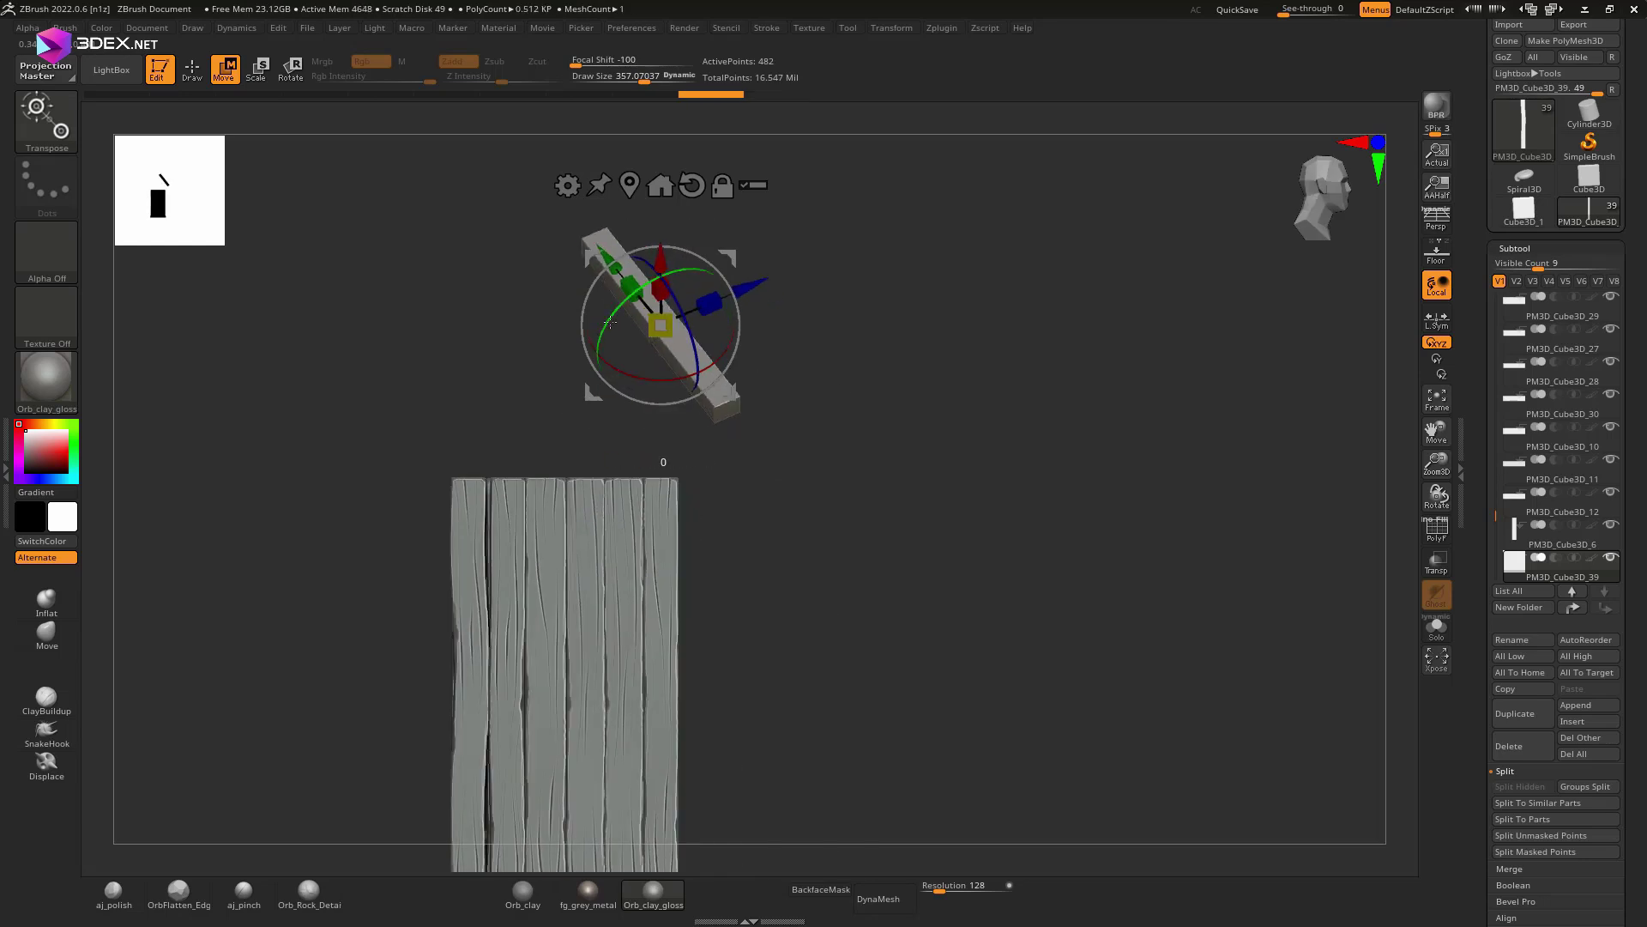
pyautogui.hotkey('ctrl', 'shift', 'z')
pyautogui.hotkey('ctrl', 'shift', 'z')
pyautogui.hotkey('ctrl', 'shift', 'z')
pyautogui.hotkey('ctrl', 'shift', 'z')
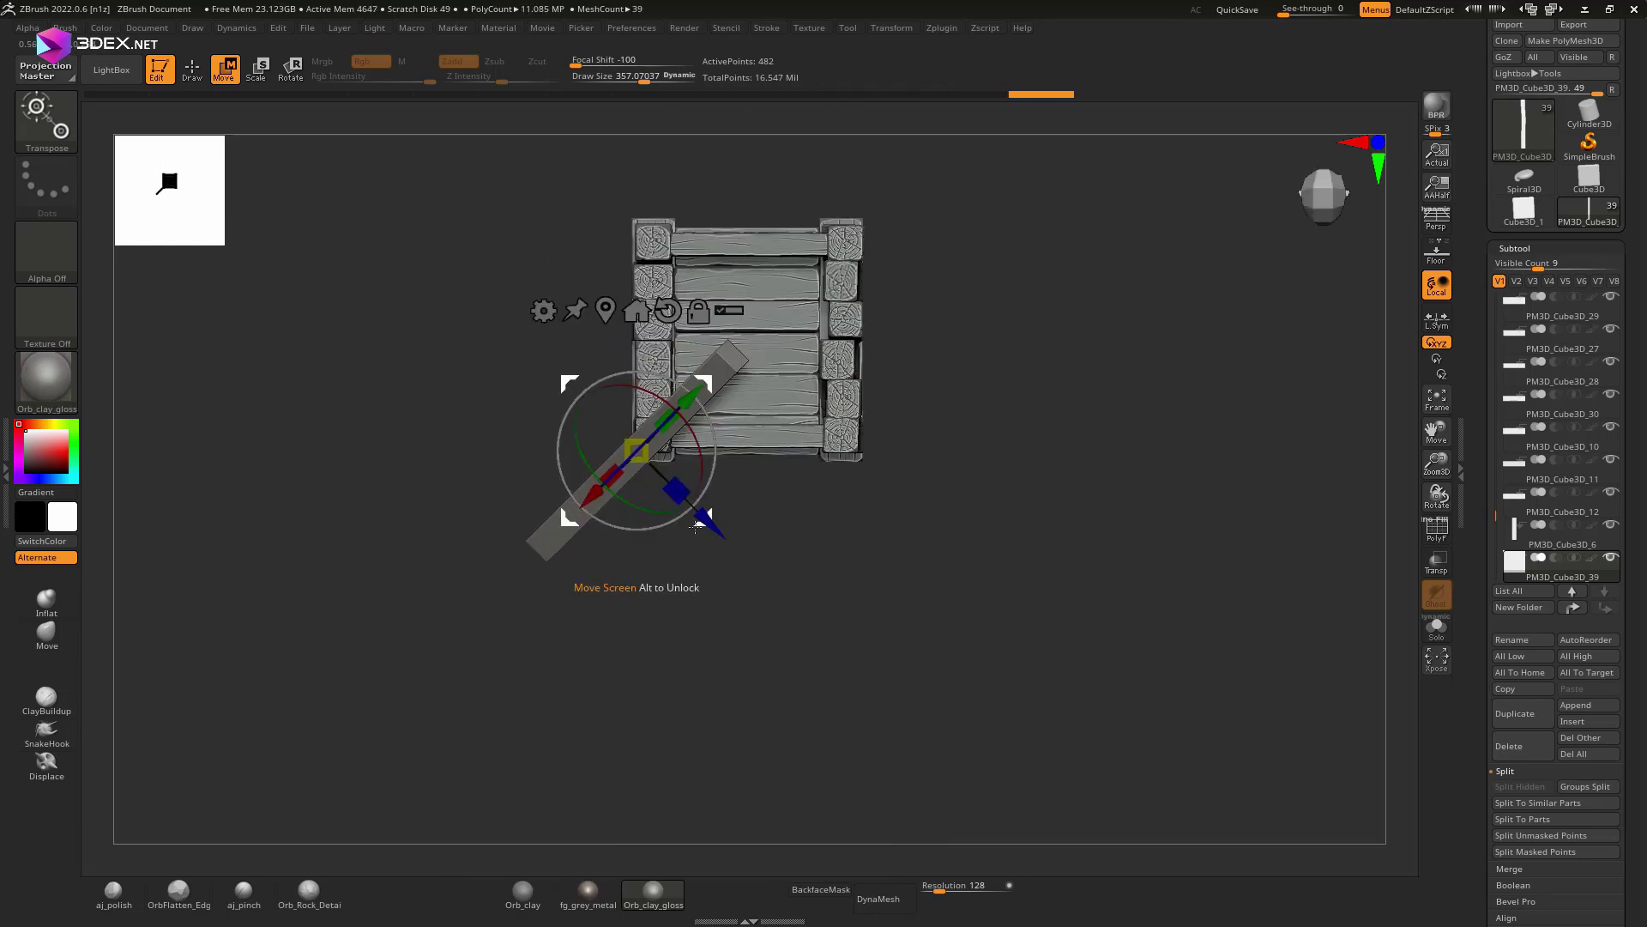
pyautogui.hotkey('ctrl', 'shift', 'z')
pyautogui.hotkey('ctrl', 'shift', 'z')
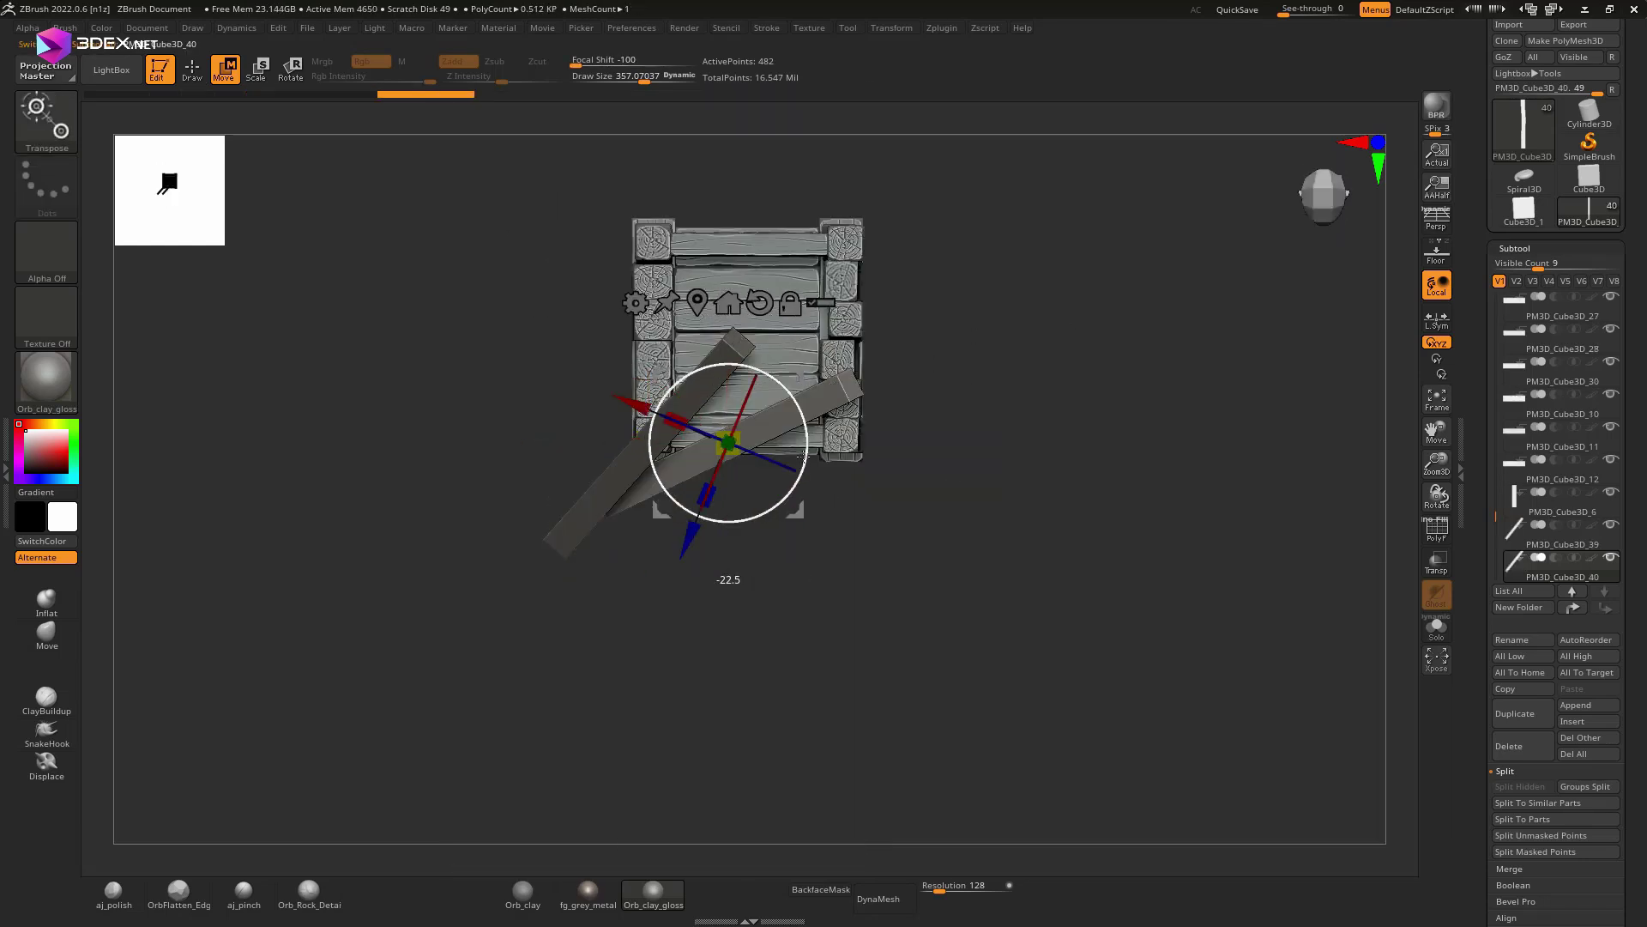
pyautogui.hotkey('ctrl', 'shift', 'z')
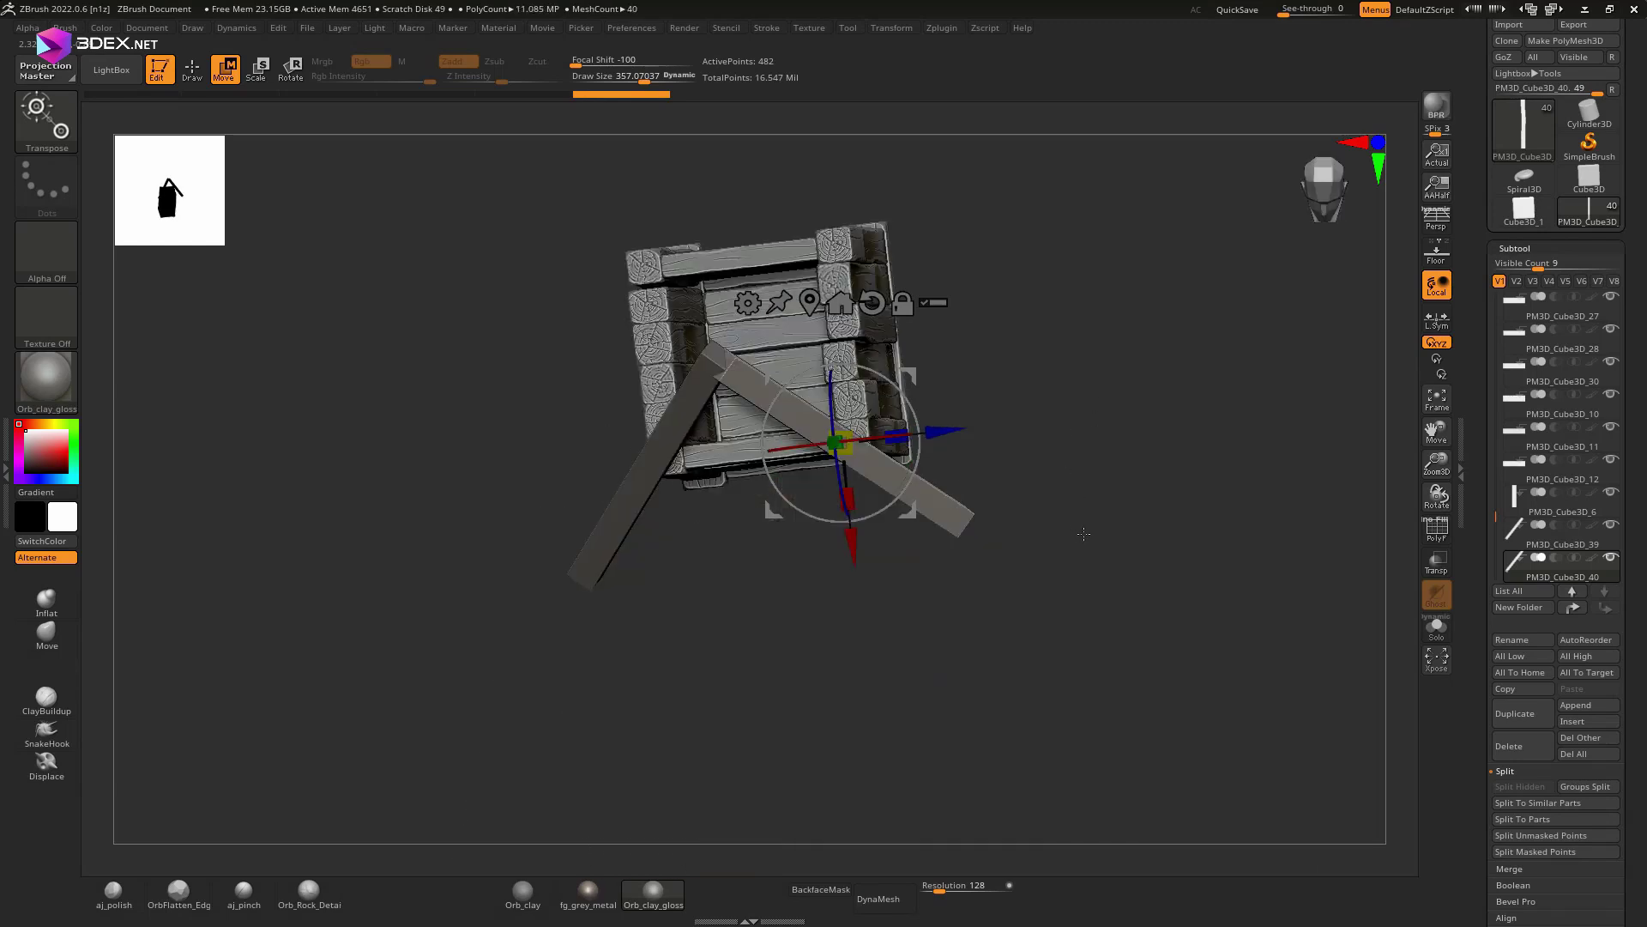
pyautogui.hotkey('ctrl', 'shift', 'z')
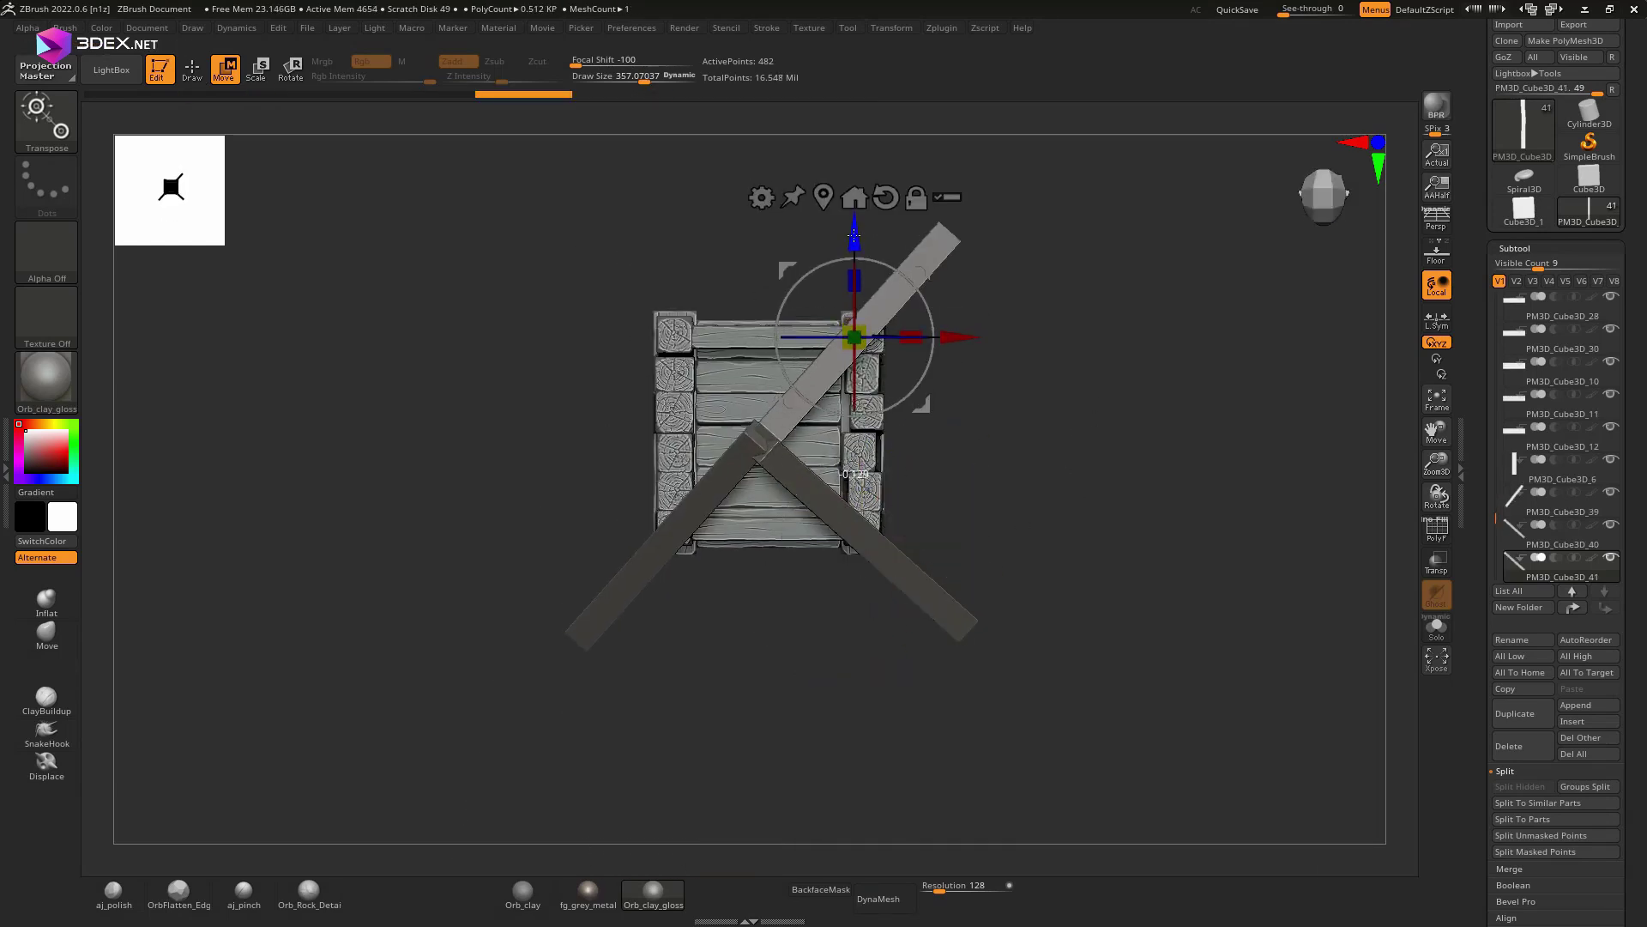
pyautogui.hotkey('ctrl', 'shift', 'z')
pyautogui.hotkey('ctrl', 'shift', 'z')
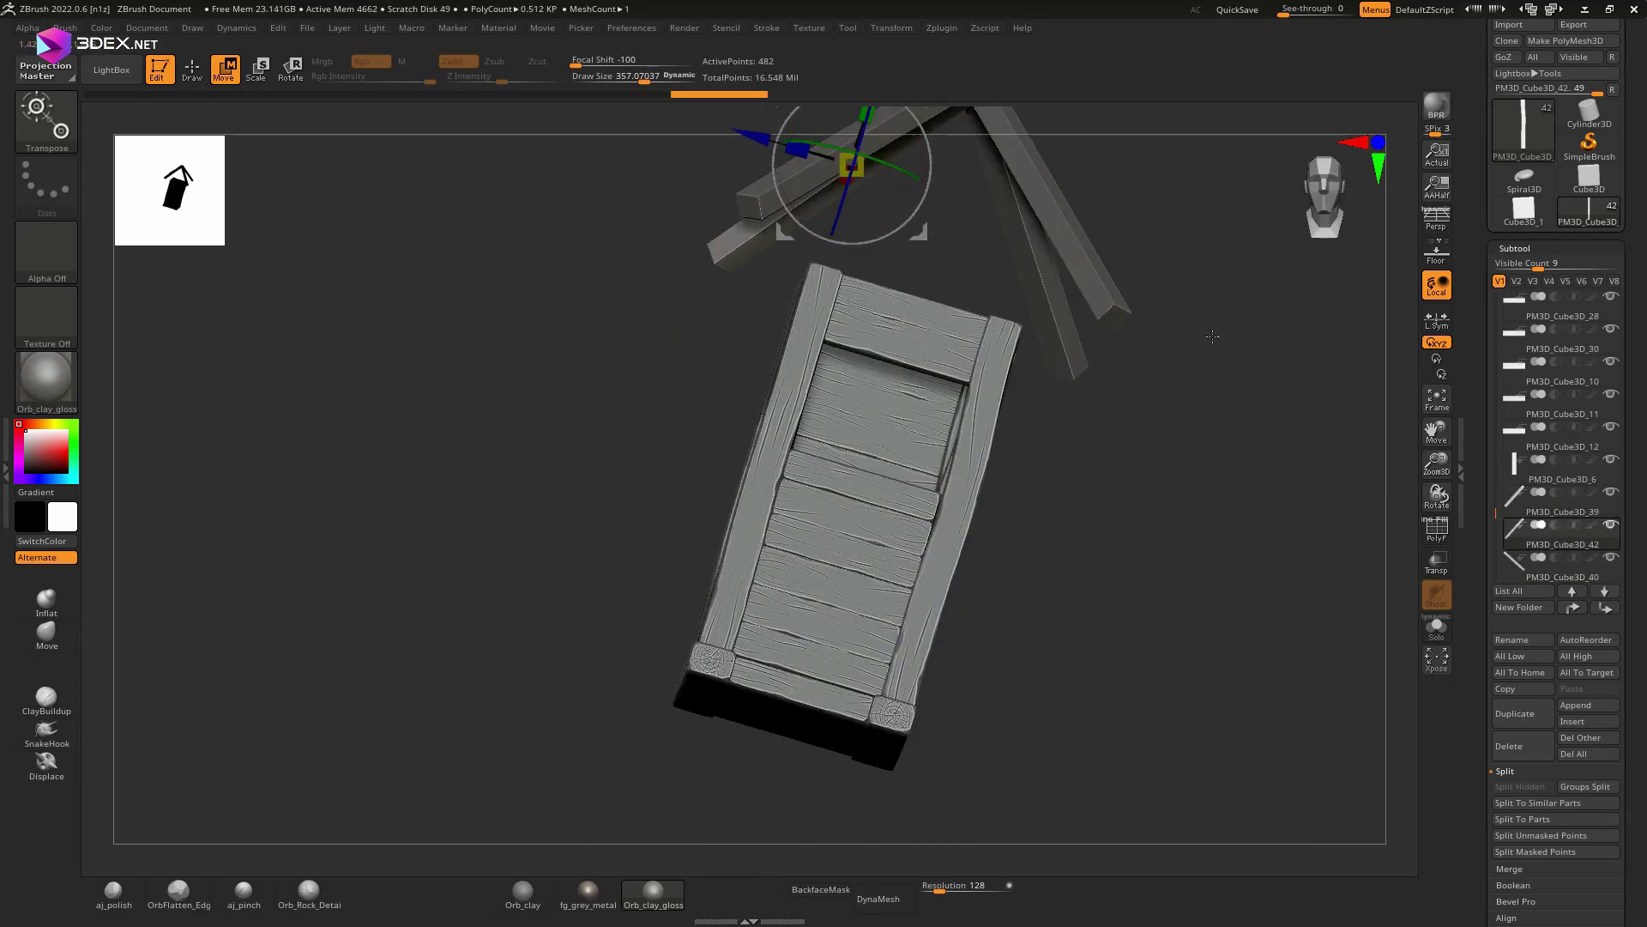
pyautogui.hotkey('ctrl', 'shift', 'z')
pyautogui.hotkey('ctrl', 'shift', 'z')
pyautogui.hotkey('ctrl', 'shift', 'z')
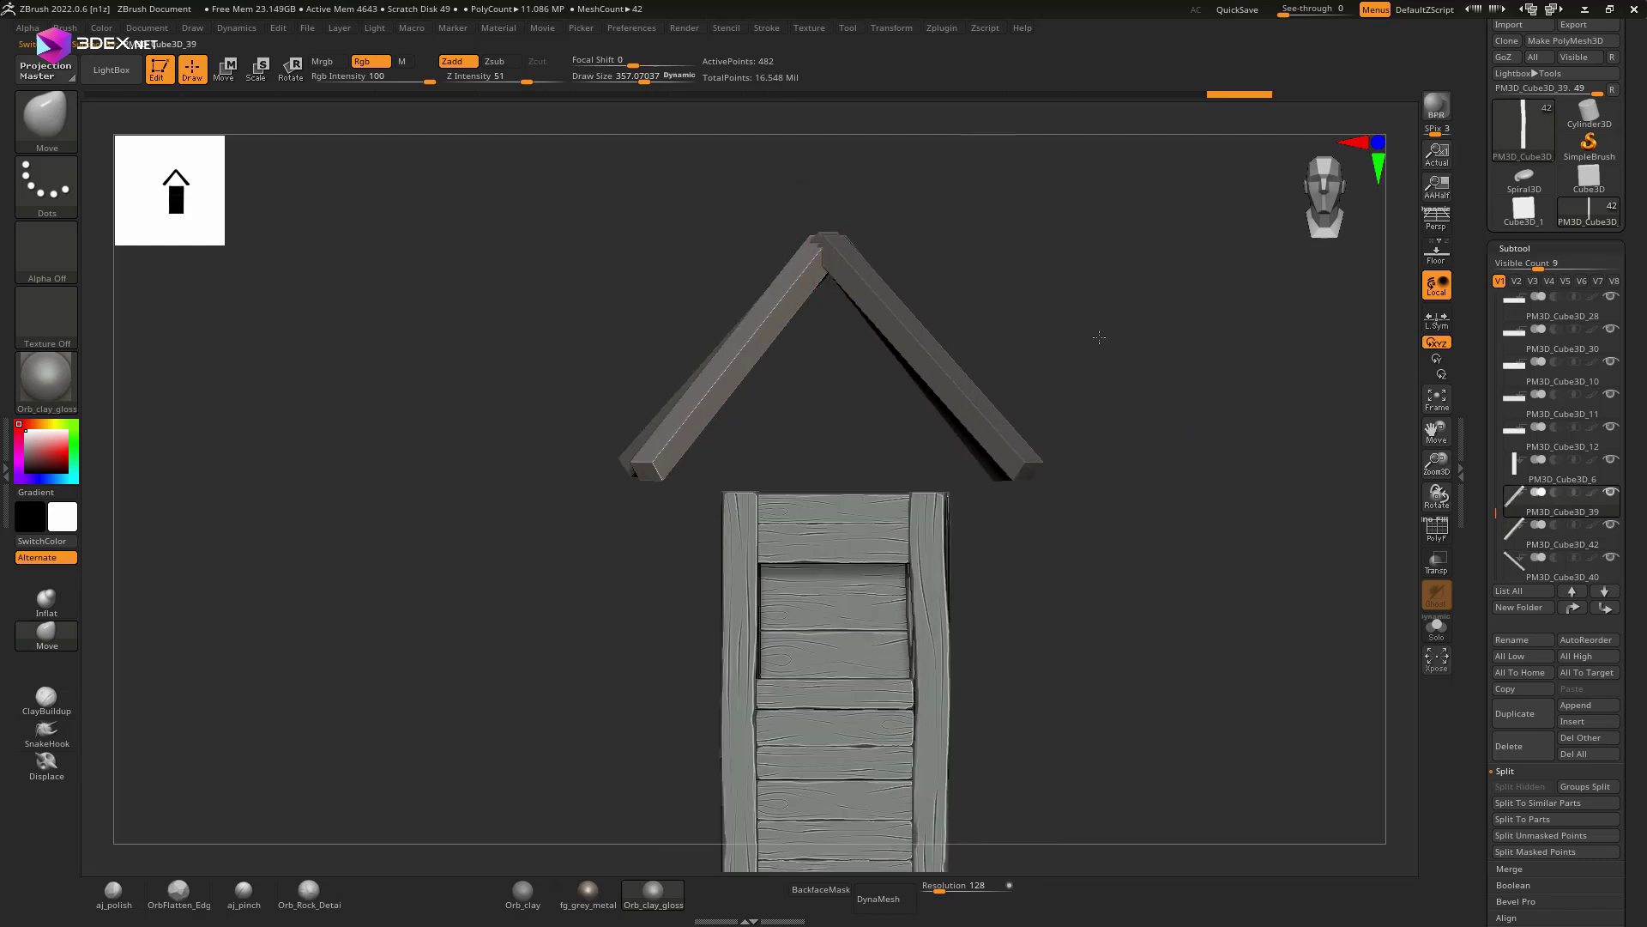
# Step: Merge Down the rafter subtool and confirm the non-undoable merge
pyautogui.scroll(-3, 1553, 687)
pyautogui.click(1521, 704)
pyautogui.click(1361, 725)
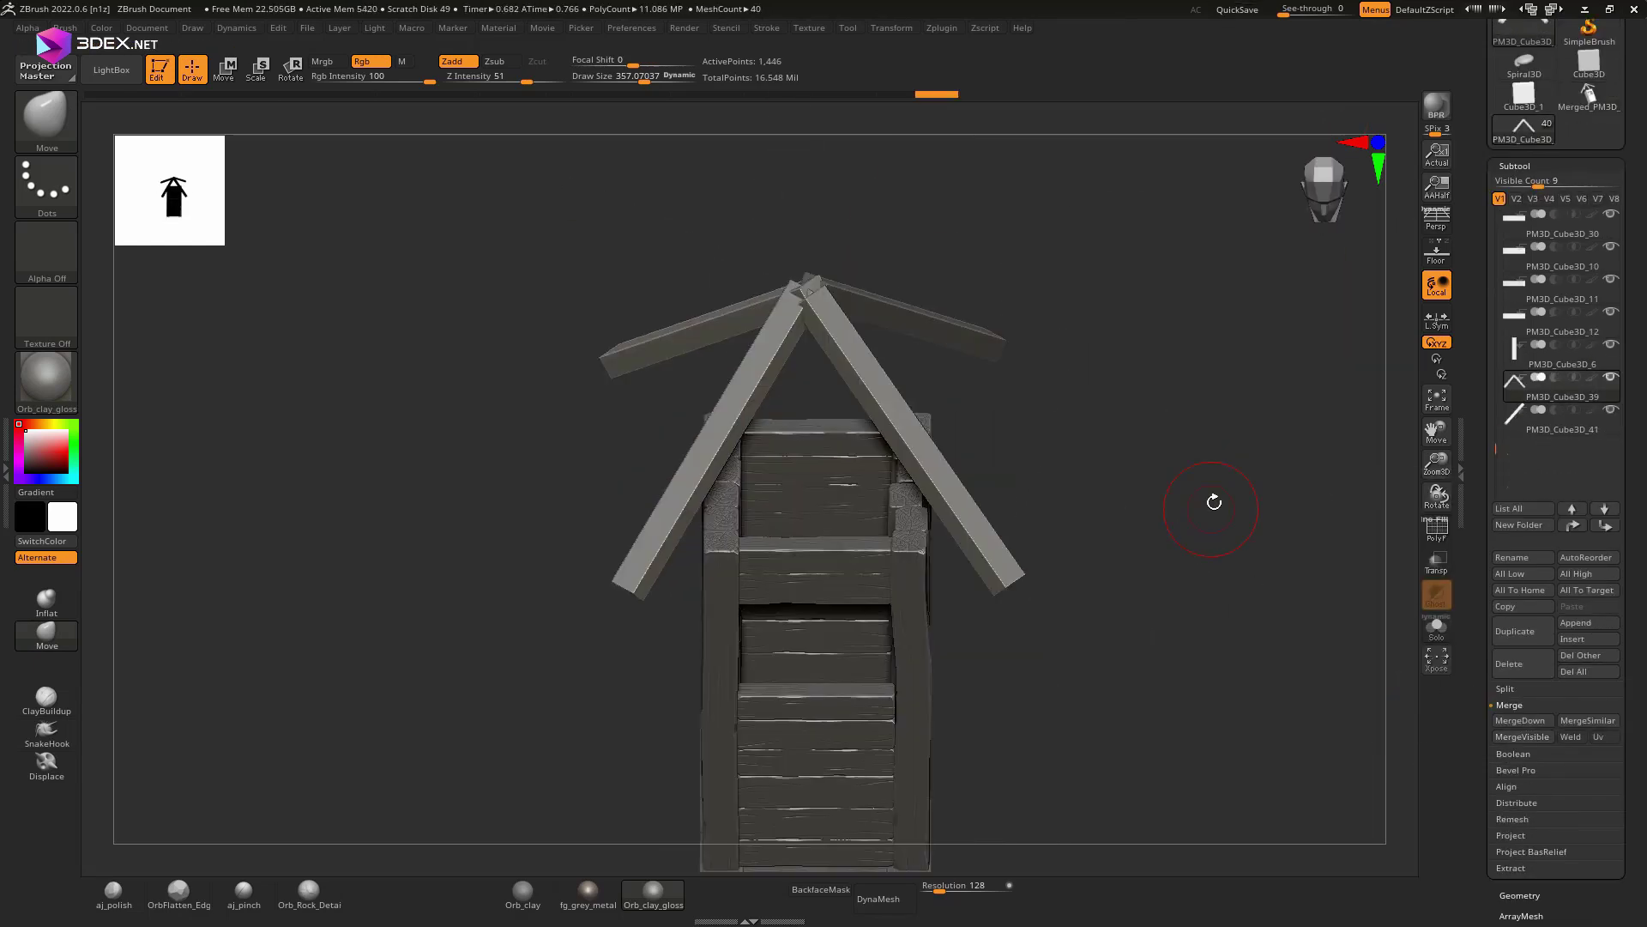
pyautogui.moveTo(1212, 496); pyautogui.dragTo(1244, 480)
# Step: Merge the remaining rafter into the roof piece and DynaMesh it into one mesh
pyautogui.press('w')
pyautogui.hotkey('ctrl', 'shift', 'z')
pyautogui.hotkey('ctrl', 'shift', 'z')
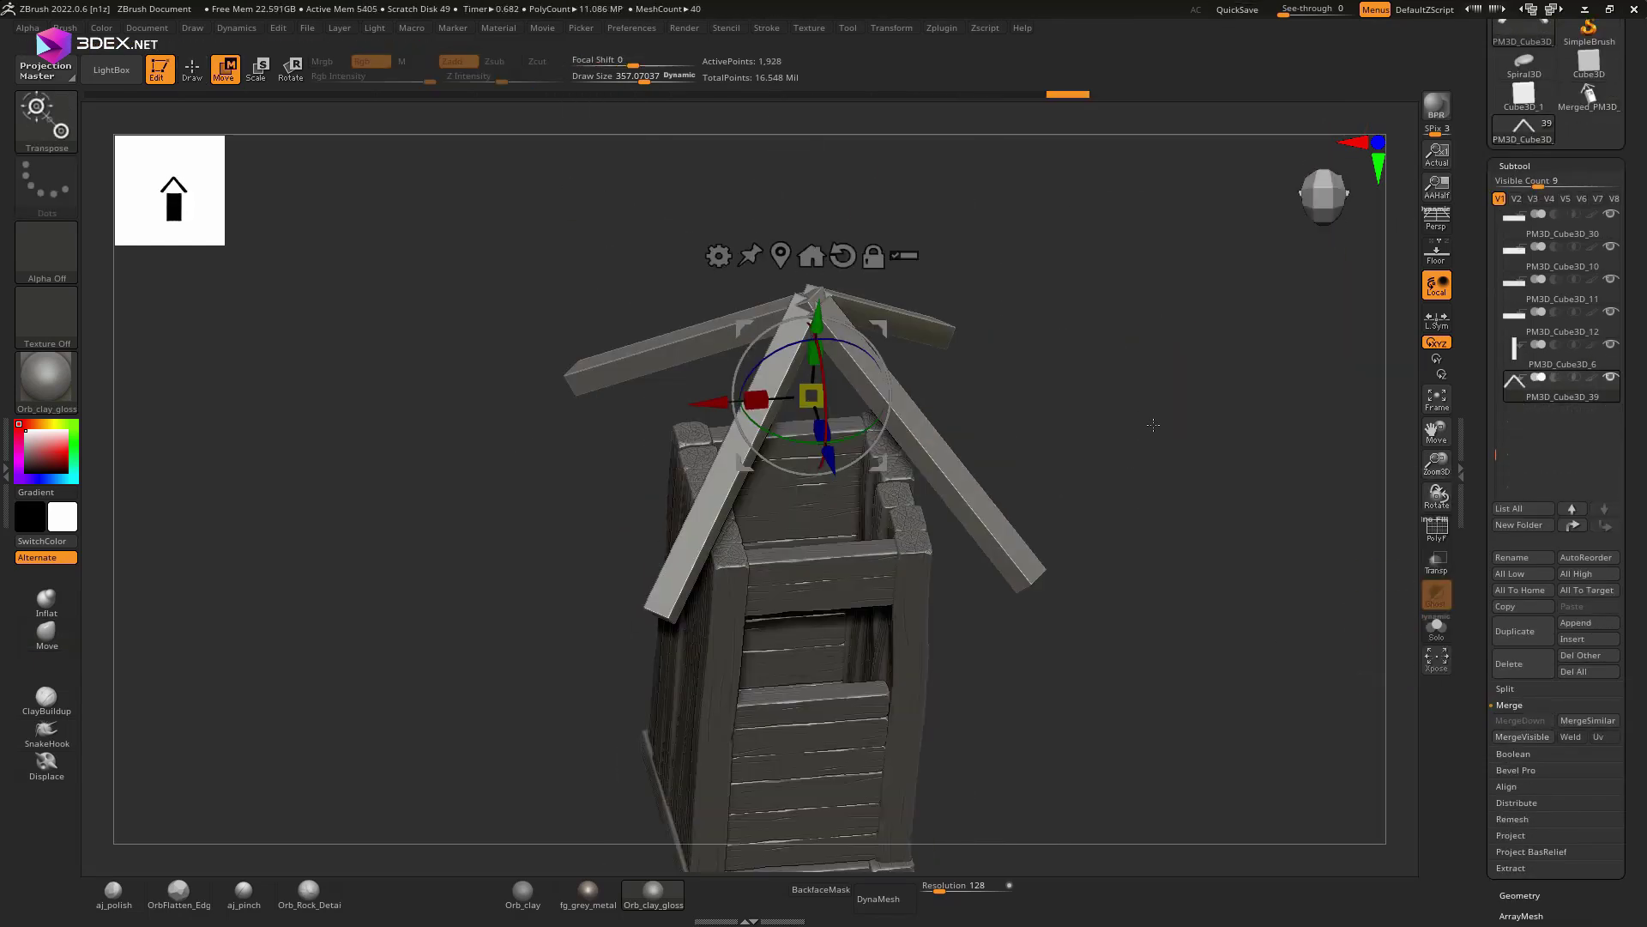
pyautogui.hotkey('ctrl', 'shift', 'z')
pyautogui.hotkey('ctrl', 'shift', 'z')
pyautogui.hotkey('ctrl', 'shift', 'z')
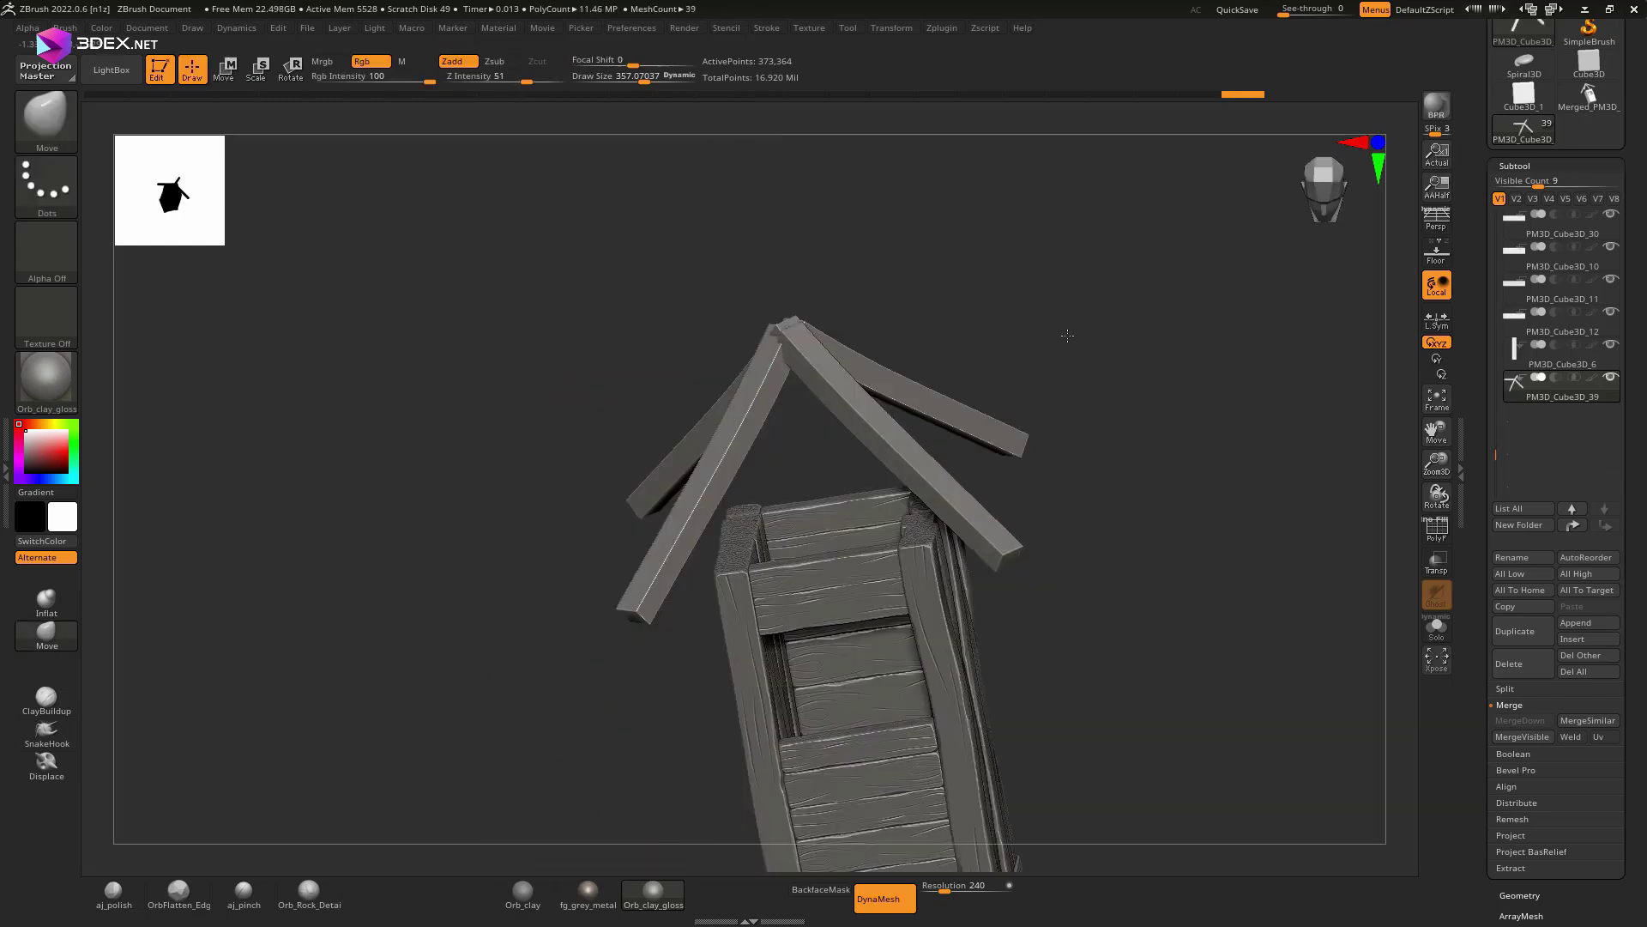
pyautogui.hotkey('ctrl', 'shift', 'z')
# Step: Solo the rafters and polish their edges with aj_polish, smoothing where they cross
pyautogui.hotkey('ctrl', 'shift', 'z')
pyautogui.hotkey('ctrl', 'shift', 'z')
pyautogui.hotkey('ctrl', 'z')
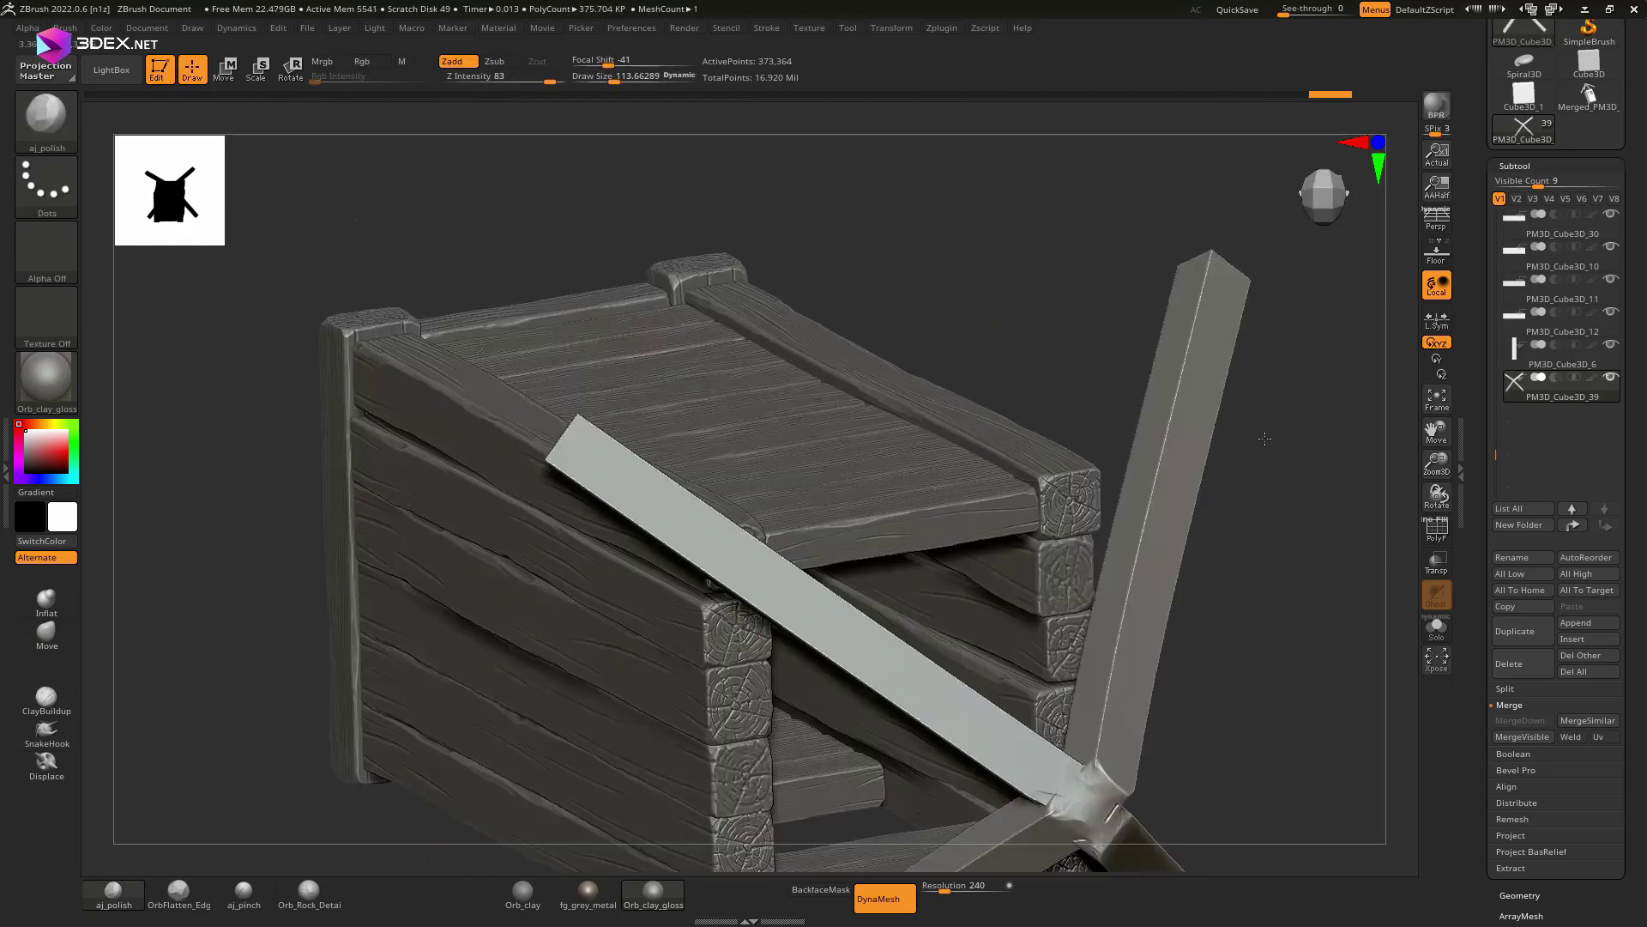
pyautogui.hotkey('ctrl', 'z')
pyautogui.hotkey('ctrl', 'z')
pyautogui.hotkey('ctrl', 'shift', 'z')
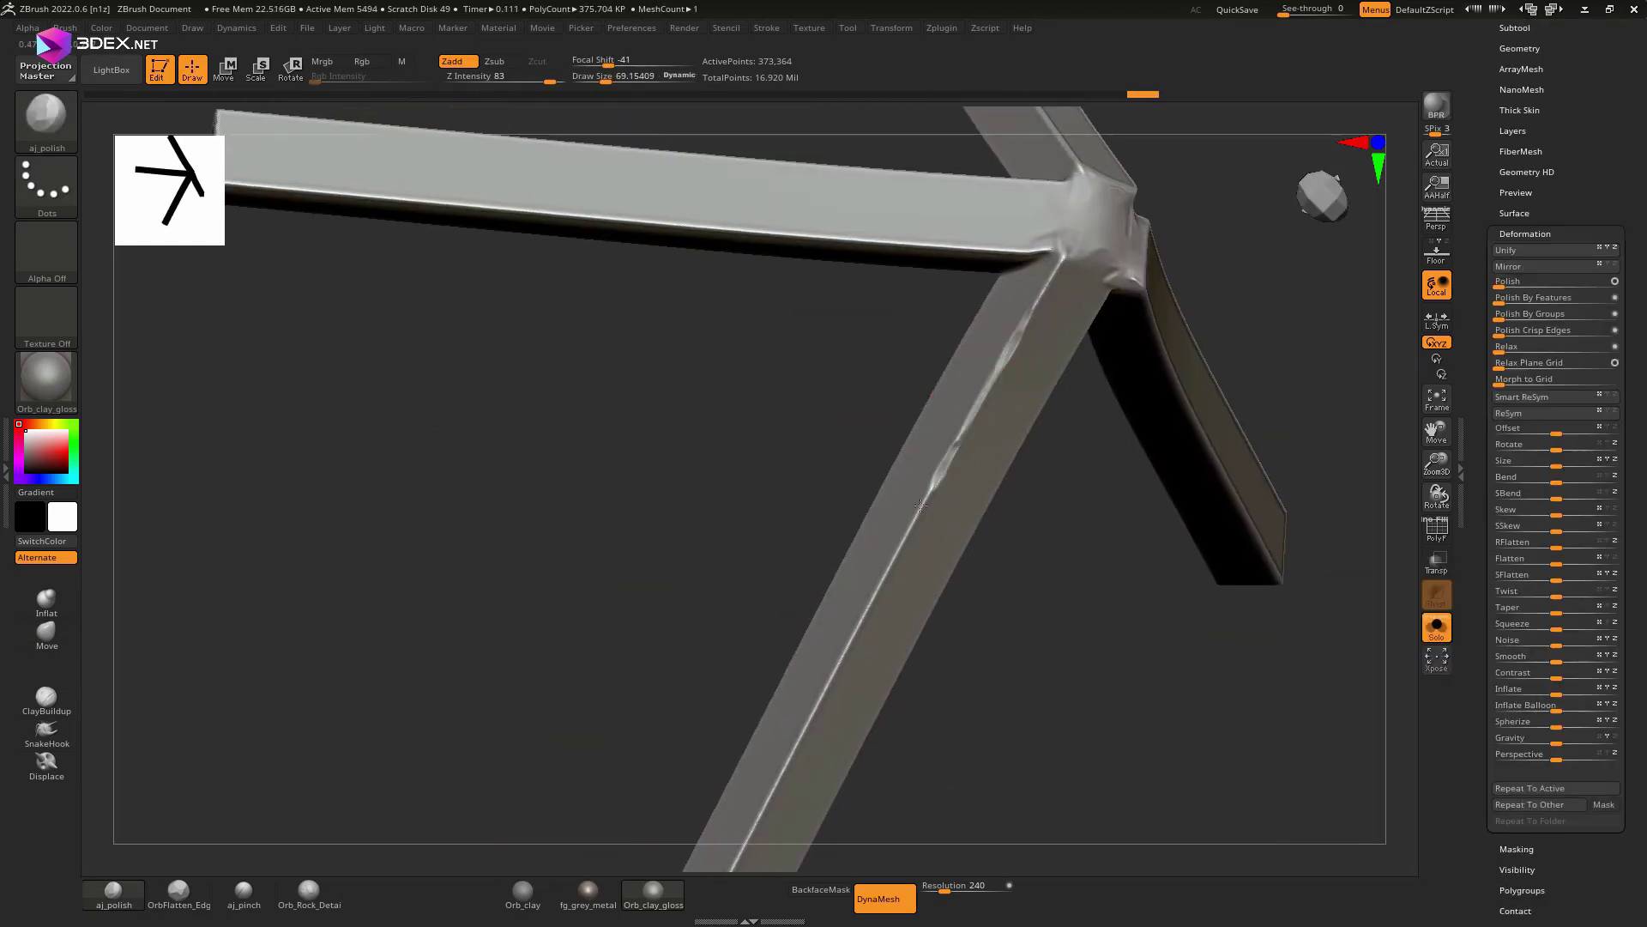
pyautogui.hotkey('ctrl', 'shift', 'z')
pyautogui.hotkey('ctrl', 'shift', 'z')
pyautogui.hotkey('ctrl', 'shift', 'z')
pyautogui.hotkey('ctrl', 'shift', 'z')
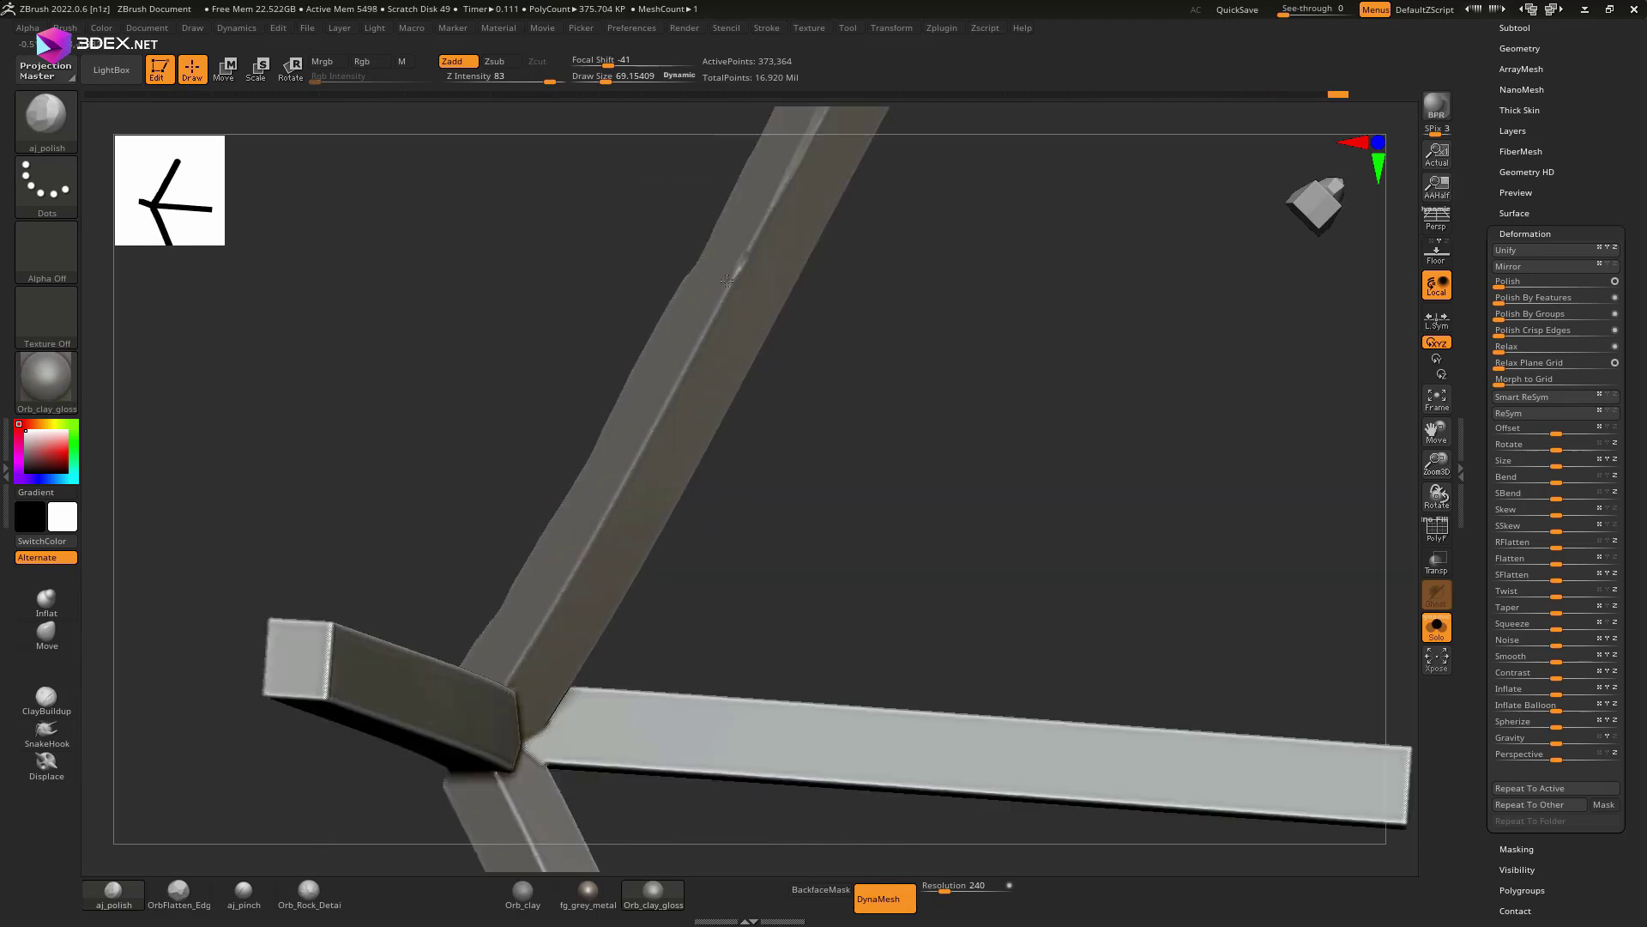
pyautogui.hotkey('ctrl', 'shift', 'z')
pyautogui.hotkey('ctrl', 'shift', 'z')
pyautogui.hotkey('ctrl', 'z')
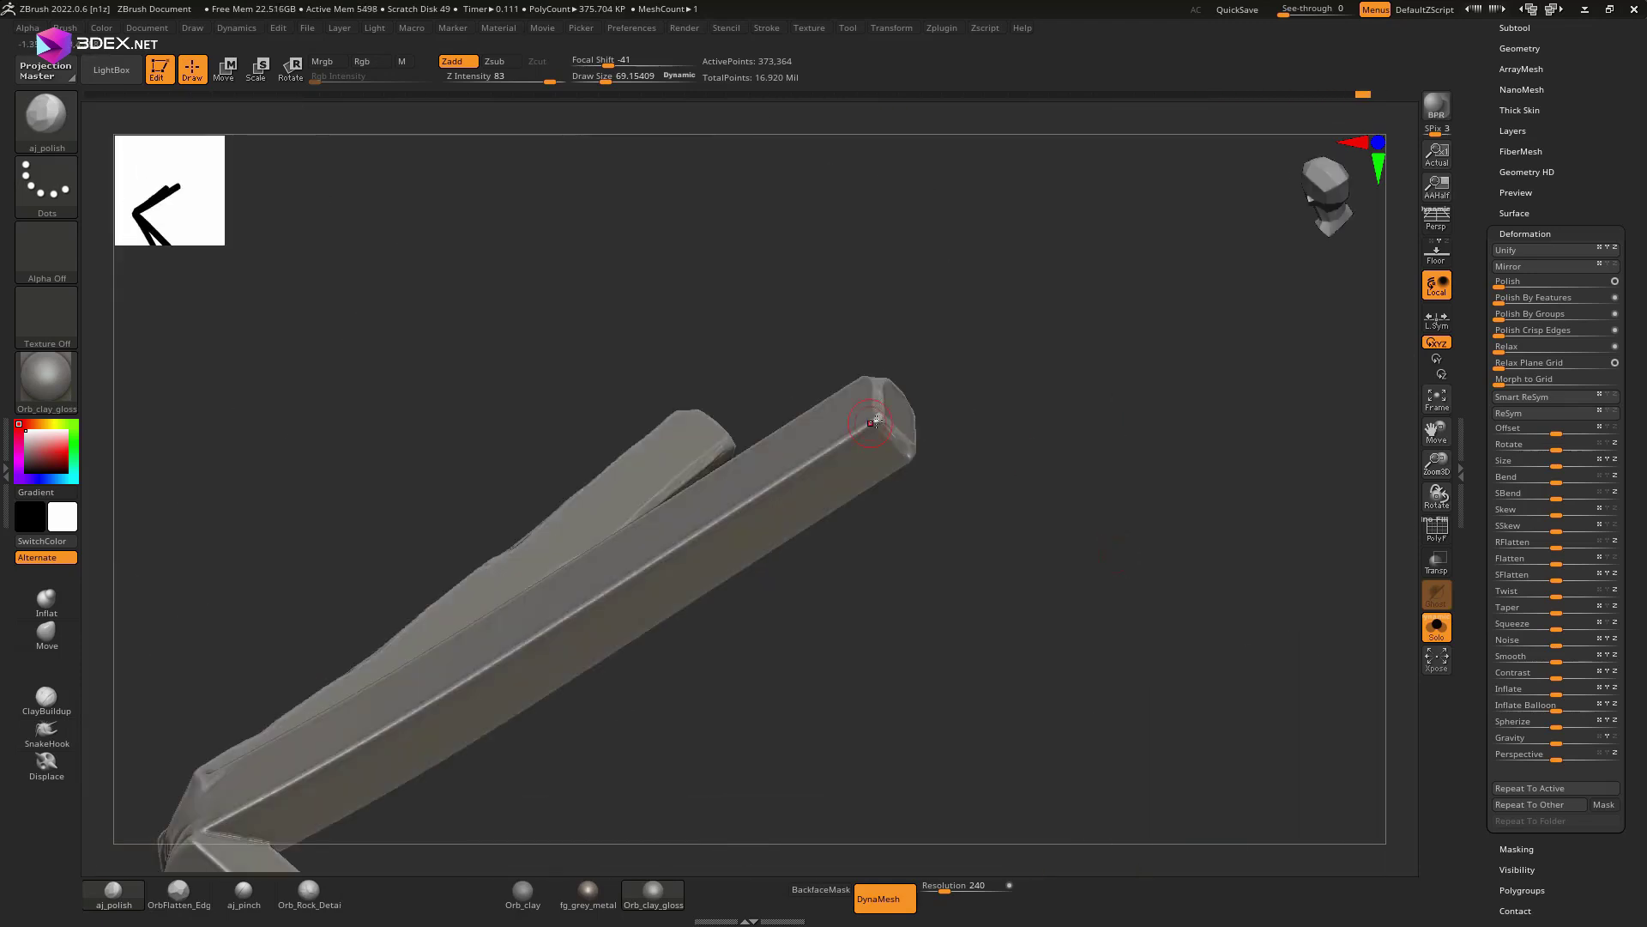
pyautogui.hotkey('ctrl', 'z')
pyautogui.hotkey('ctrl', 'z')
pyautogui.hotkey('ctrl', 'z')
pyautogui.hotkey('ctrl', 'shift', 'z')
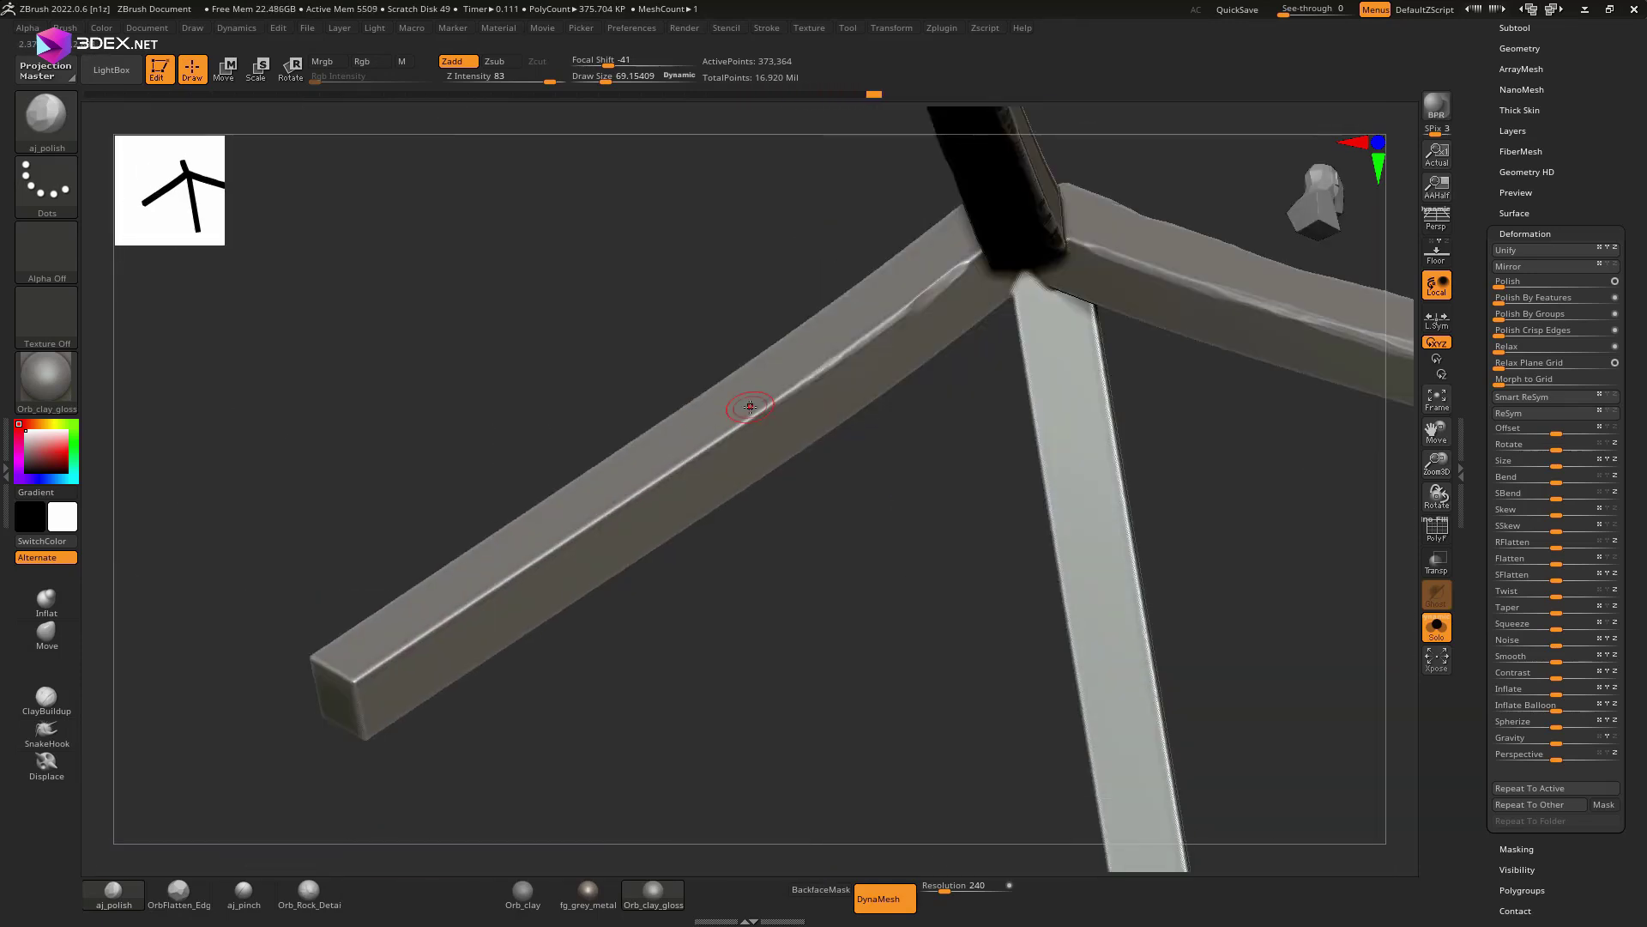
pyautogui.hotkey('ctrl', 'shift', 'z')
pyautogui.hotkey('ctrl', 'shift', 'z')
pyautogui.hotkey('ctrl', 'shift', 'z')
pyautogui.hotkey('ctrl', 'shift', 'z')
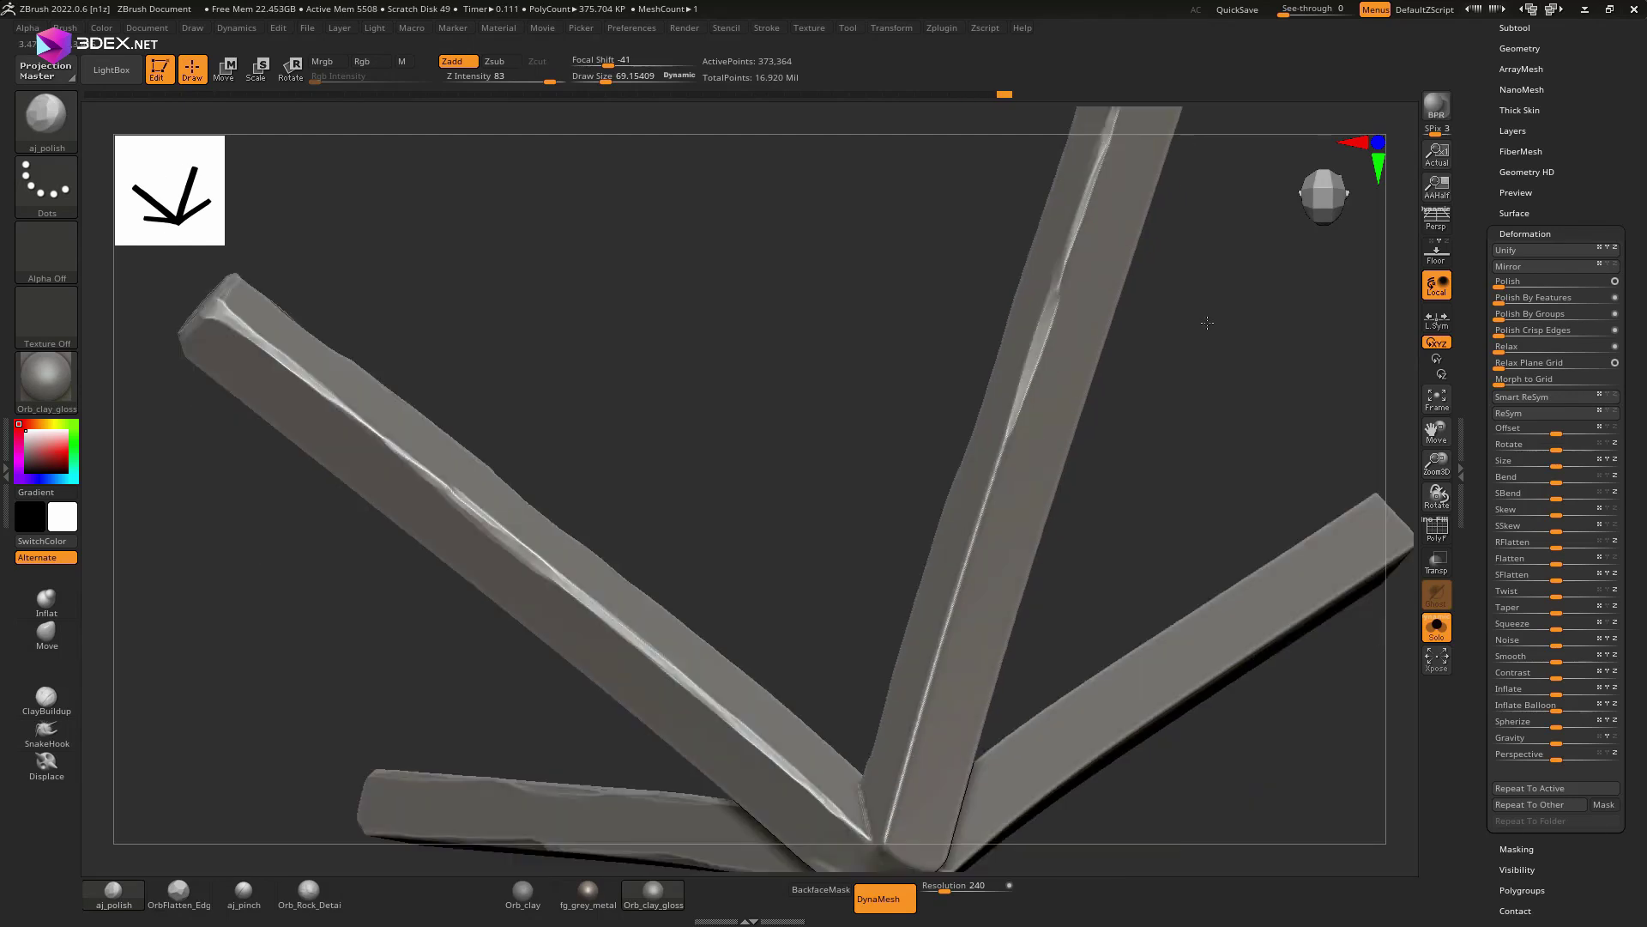
pyautogui.hotkey('ctrl', 'shift', 'z')
pyautogui.hotkey('ctrl', 'shift', 'z')
pyautogui.hotkey('ctrl', 'shift', 'z')
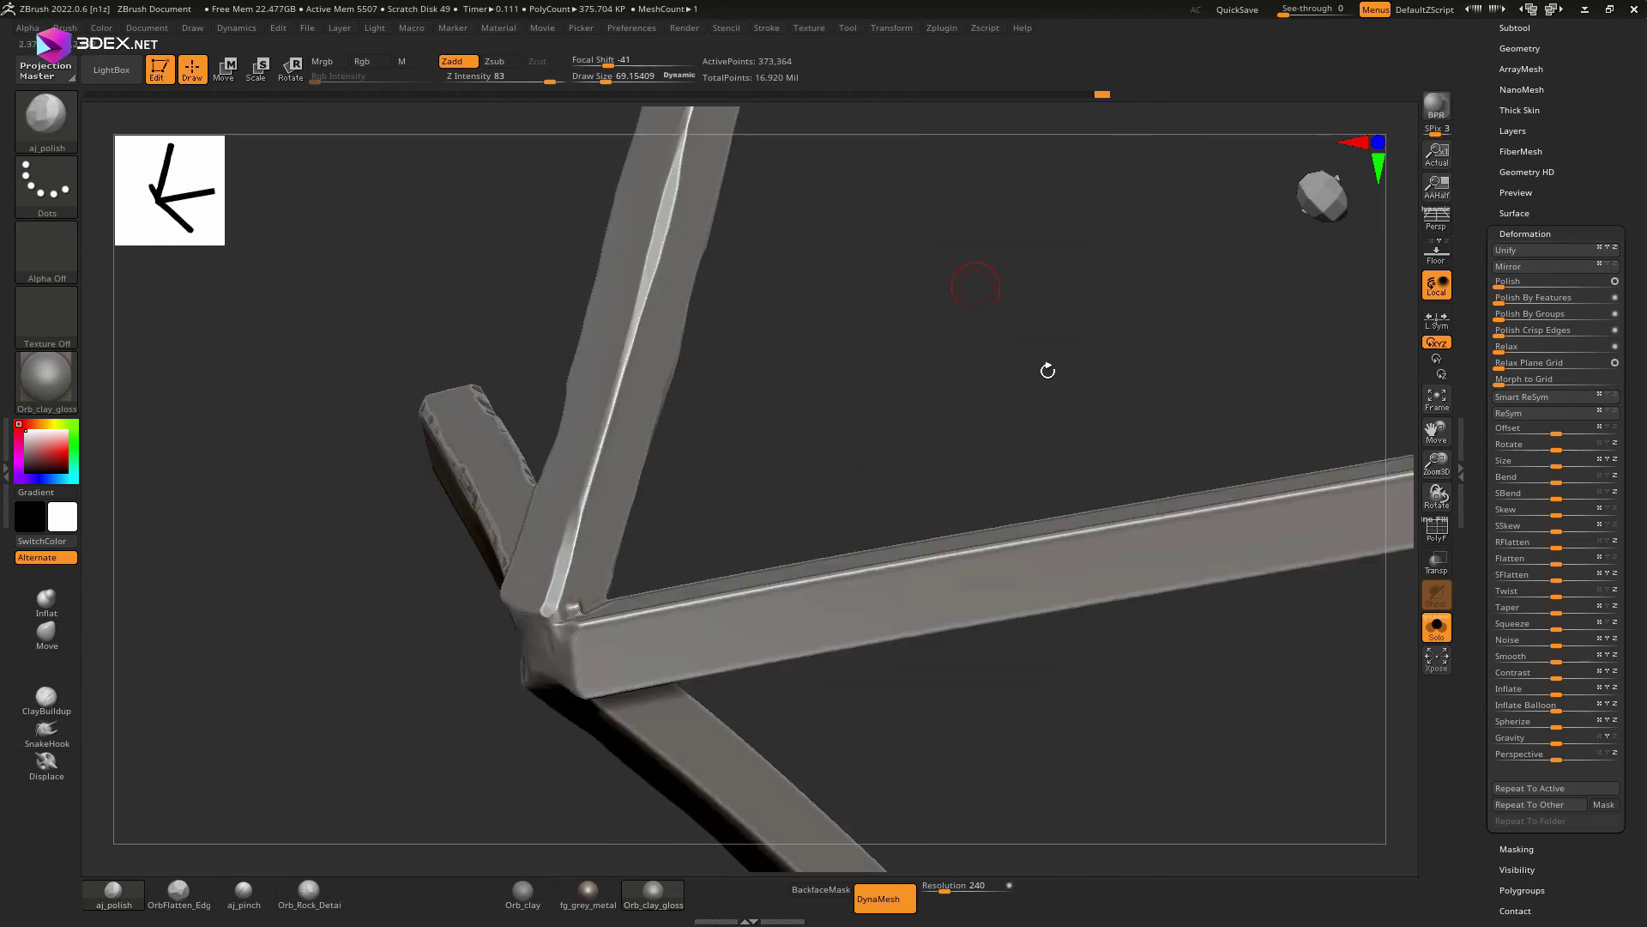
pyautogui.hotkey('ctrl', 'shift', 'z')
pyautogui.hotkey('ctrl', 'shift', 'z')
pyautogui.hotkey('ctrl', 'shift', 'z')
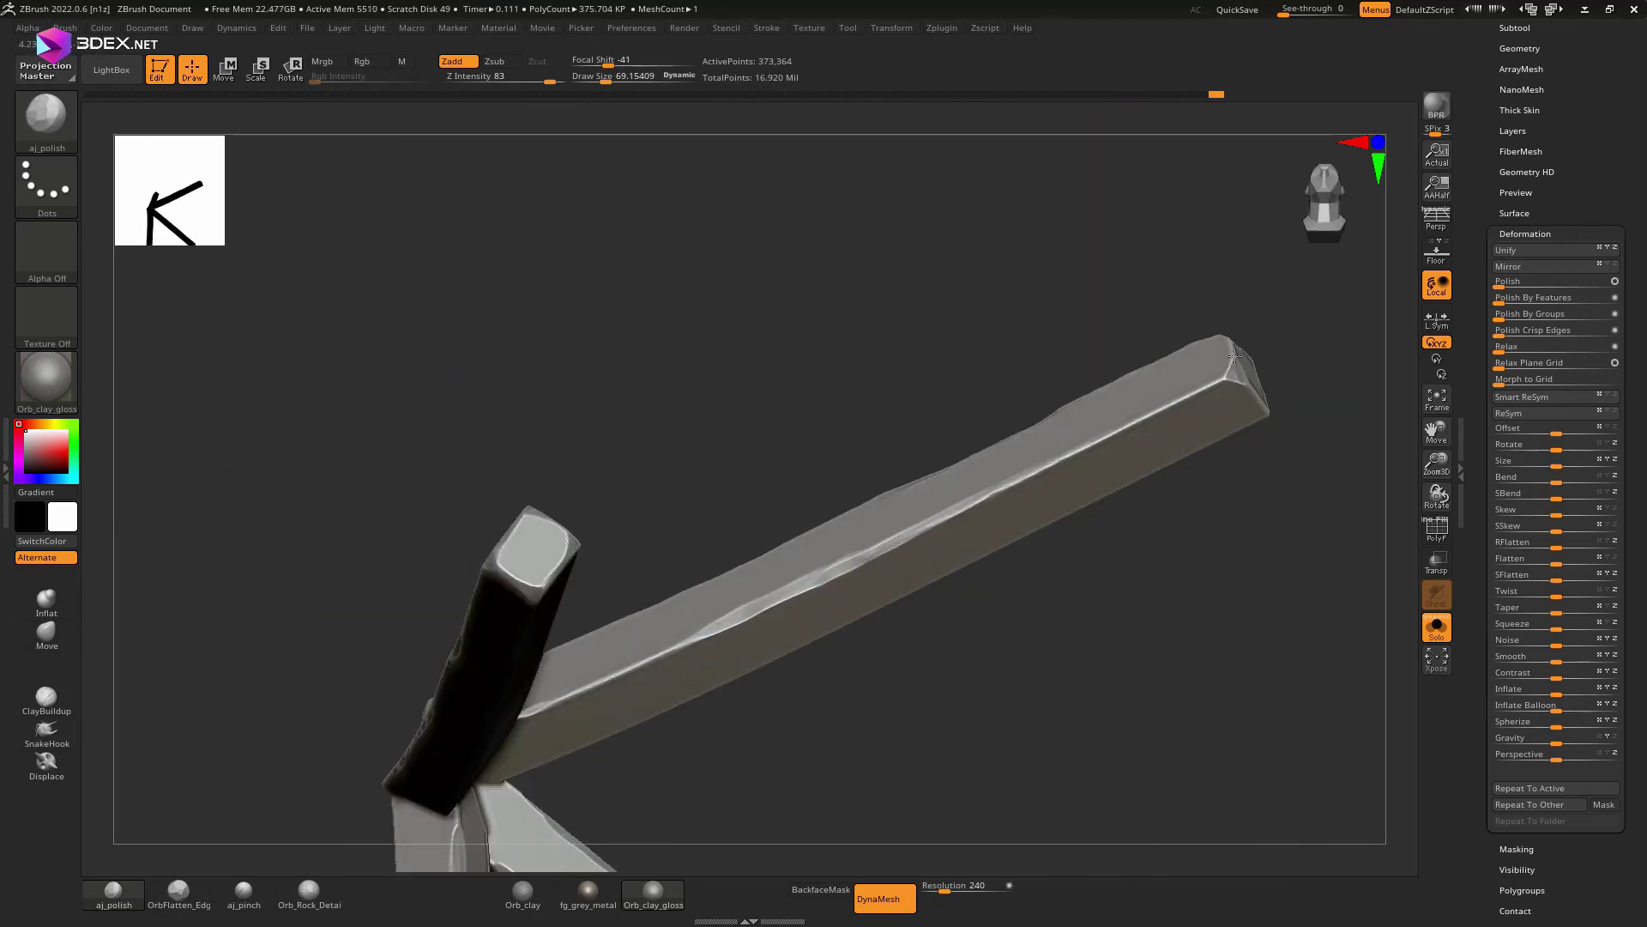
pyautogui.hotkey('ctrl', 'shift', 'z')
pyautogui.hotkey('ctrl', 'shift', 'z')
pyautogui.hotkey('ctrl', 'shift', 'z')
pyautogui.hotkey('ctrl', 'shift', 'z')
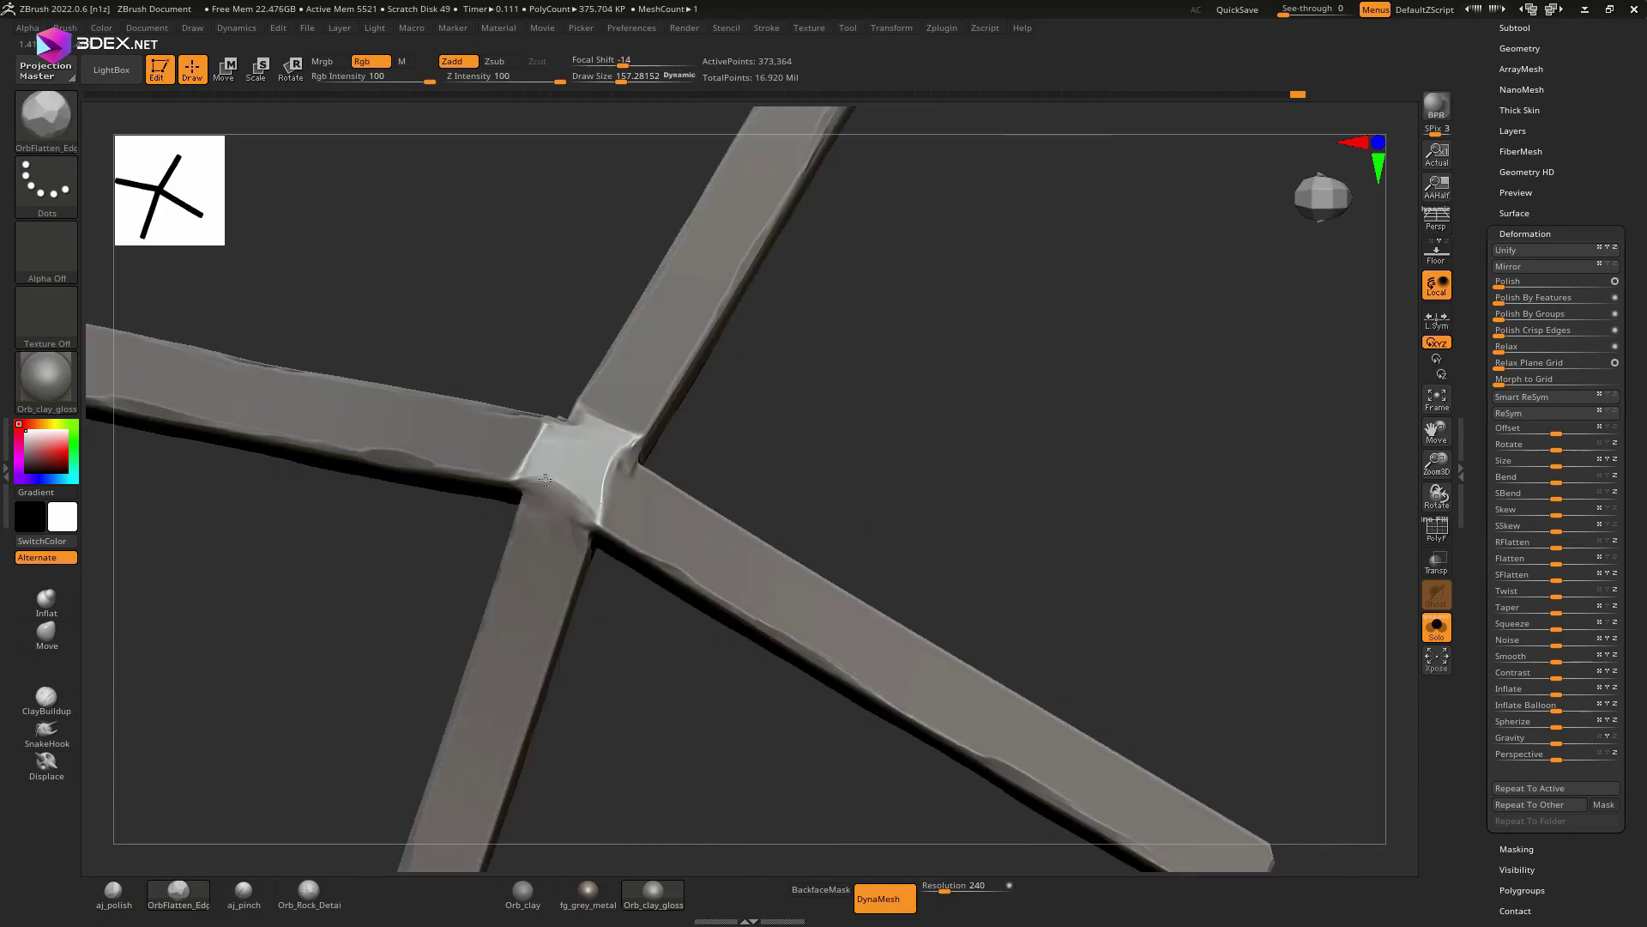
pyautogui.hotkey('ctrl', 'shift', 'z')
pyautogui.hotkey('ctrl', 'shift', 'z')
# Step: Carve Orb_Cracks2 wood-grain cracks along the rafters and the horizontal beam
pyautogui.click(1330, 848)
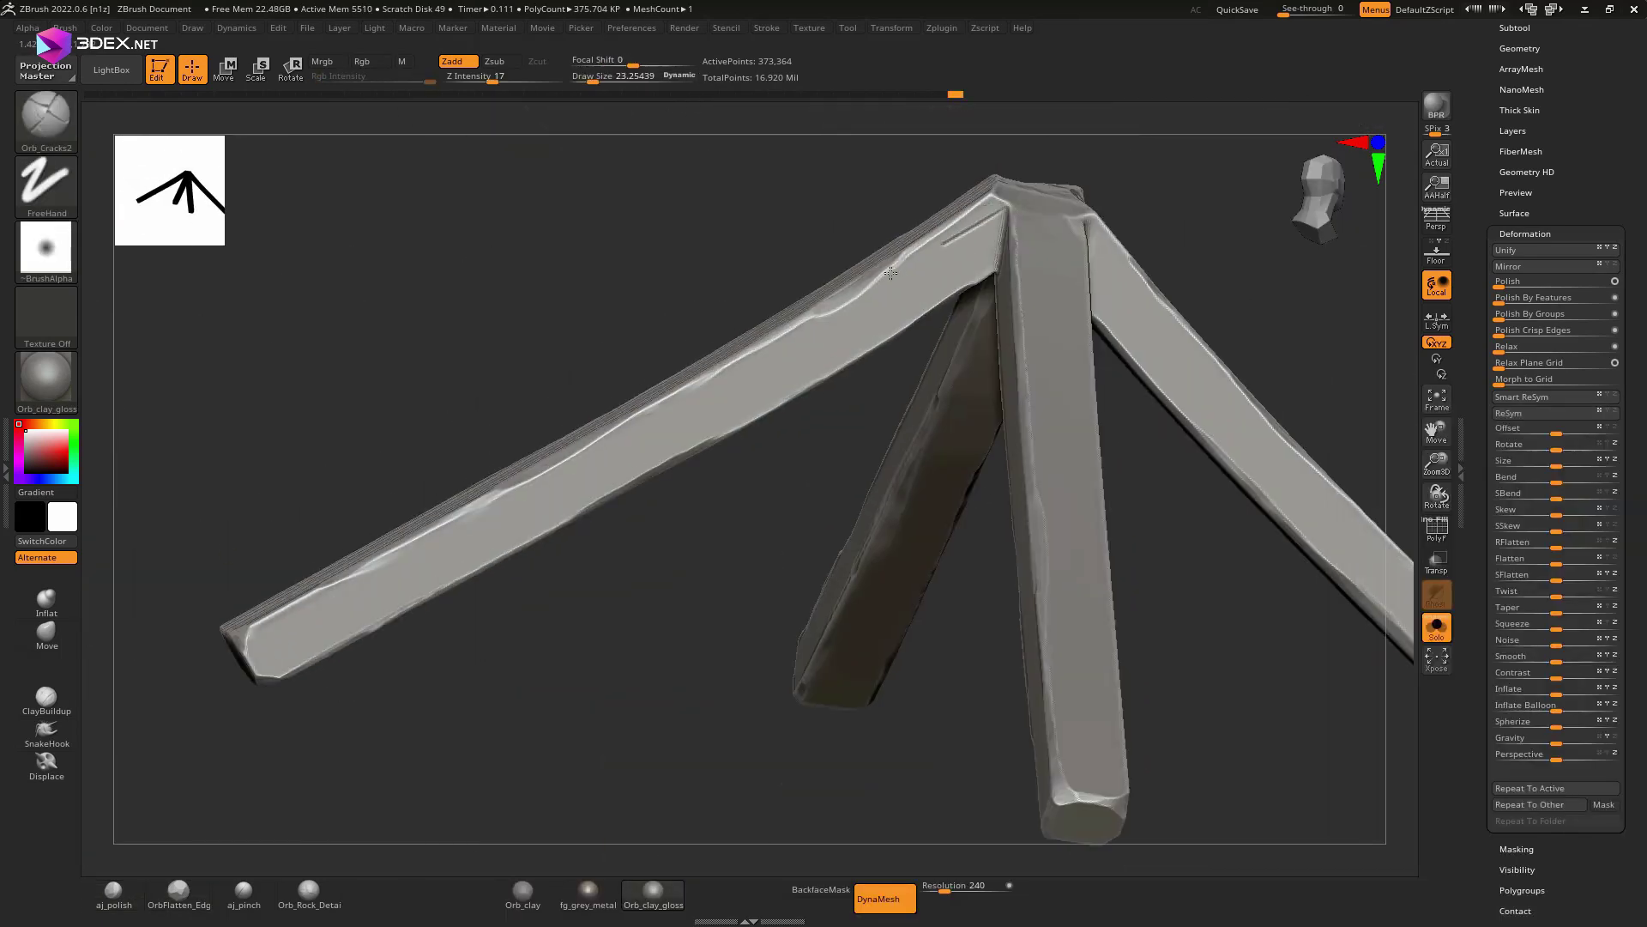
pyautogui.moveTo(794, 439)
pyautogui.mouseDown()
pyautogui.moveTo(1081, 554)
pyautogui.moveTo(1129, 417)
pyautogui.mouseUp()
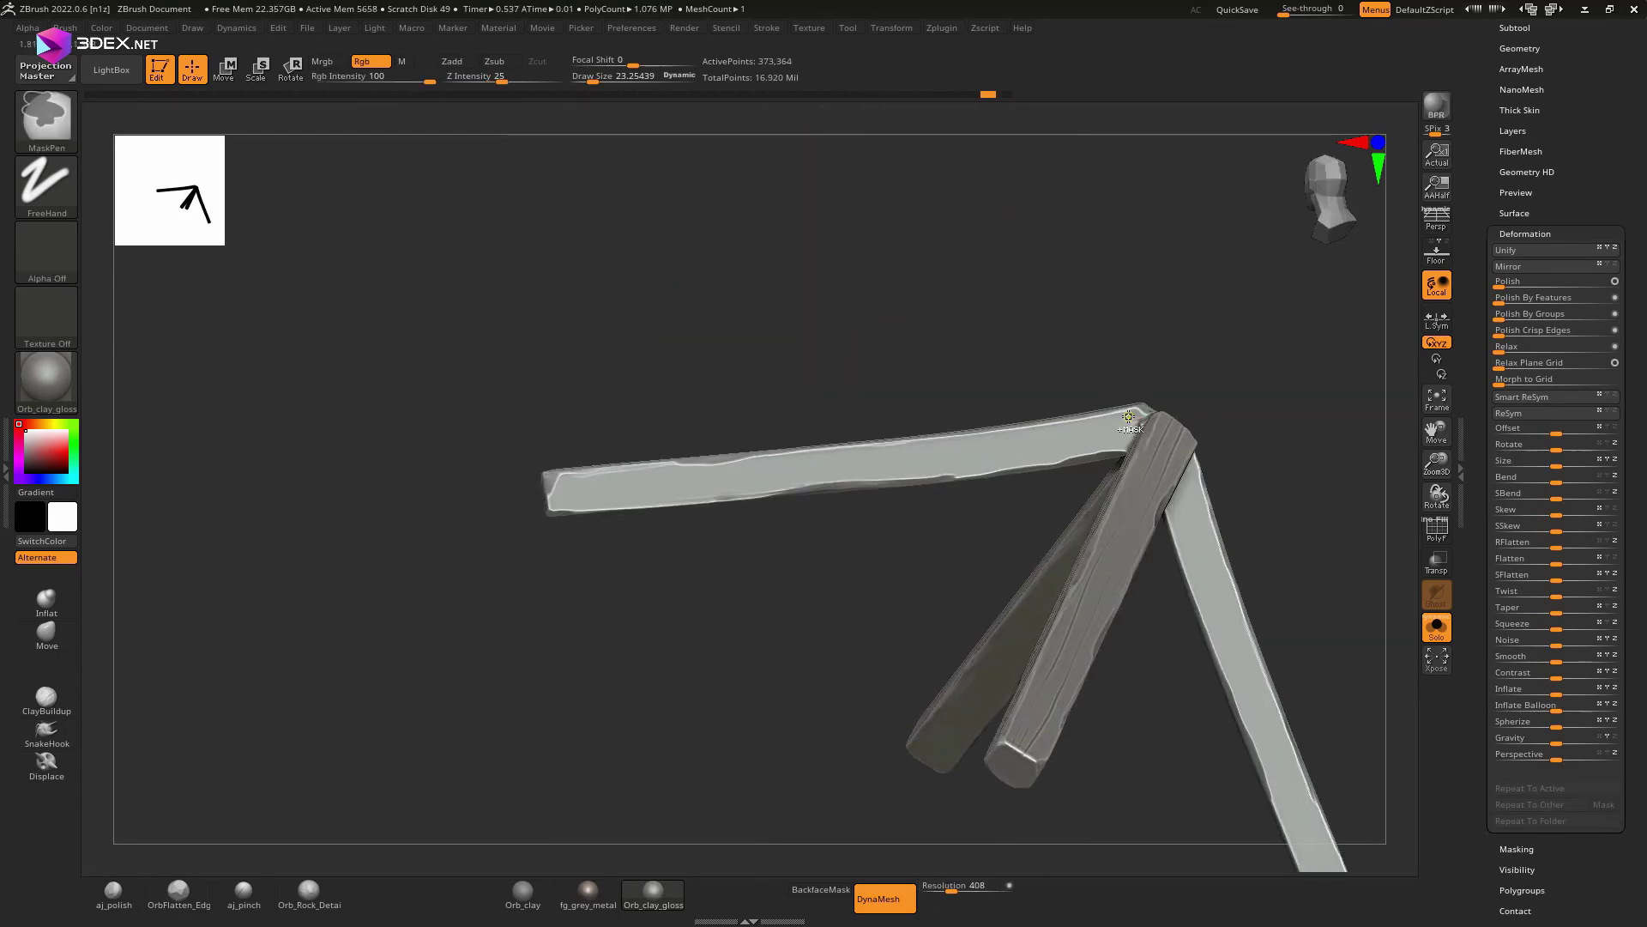
pyautogui.moveTo(893, 452); pyautogui.dragTo(549, 515)
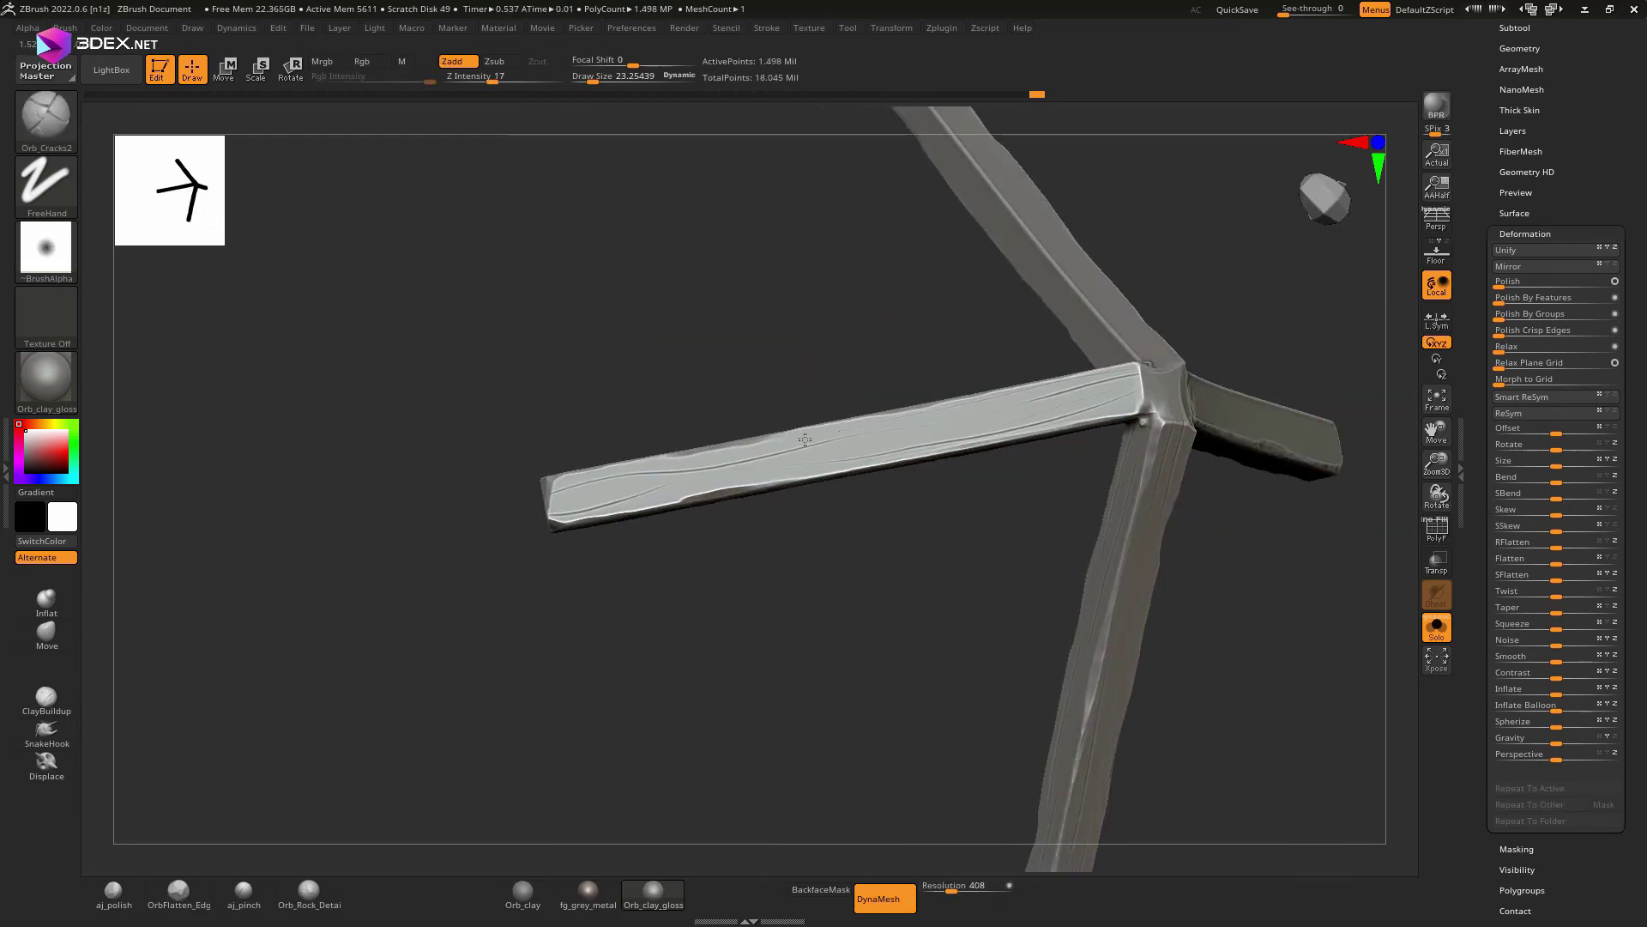
pyautogui.moveTo(804, 440)
pyautogui.mouseDown()
pyautogui.moveTo(1176, 397)
pyautogui.moveTo(627, 577)
pyautogui.mouseUp()
pyautogui.moveTo(1191, 375); pyautogui.dragTo(950, 538)
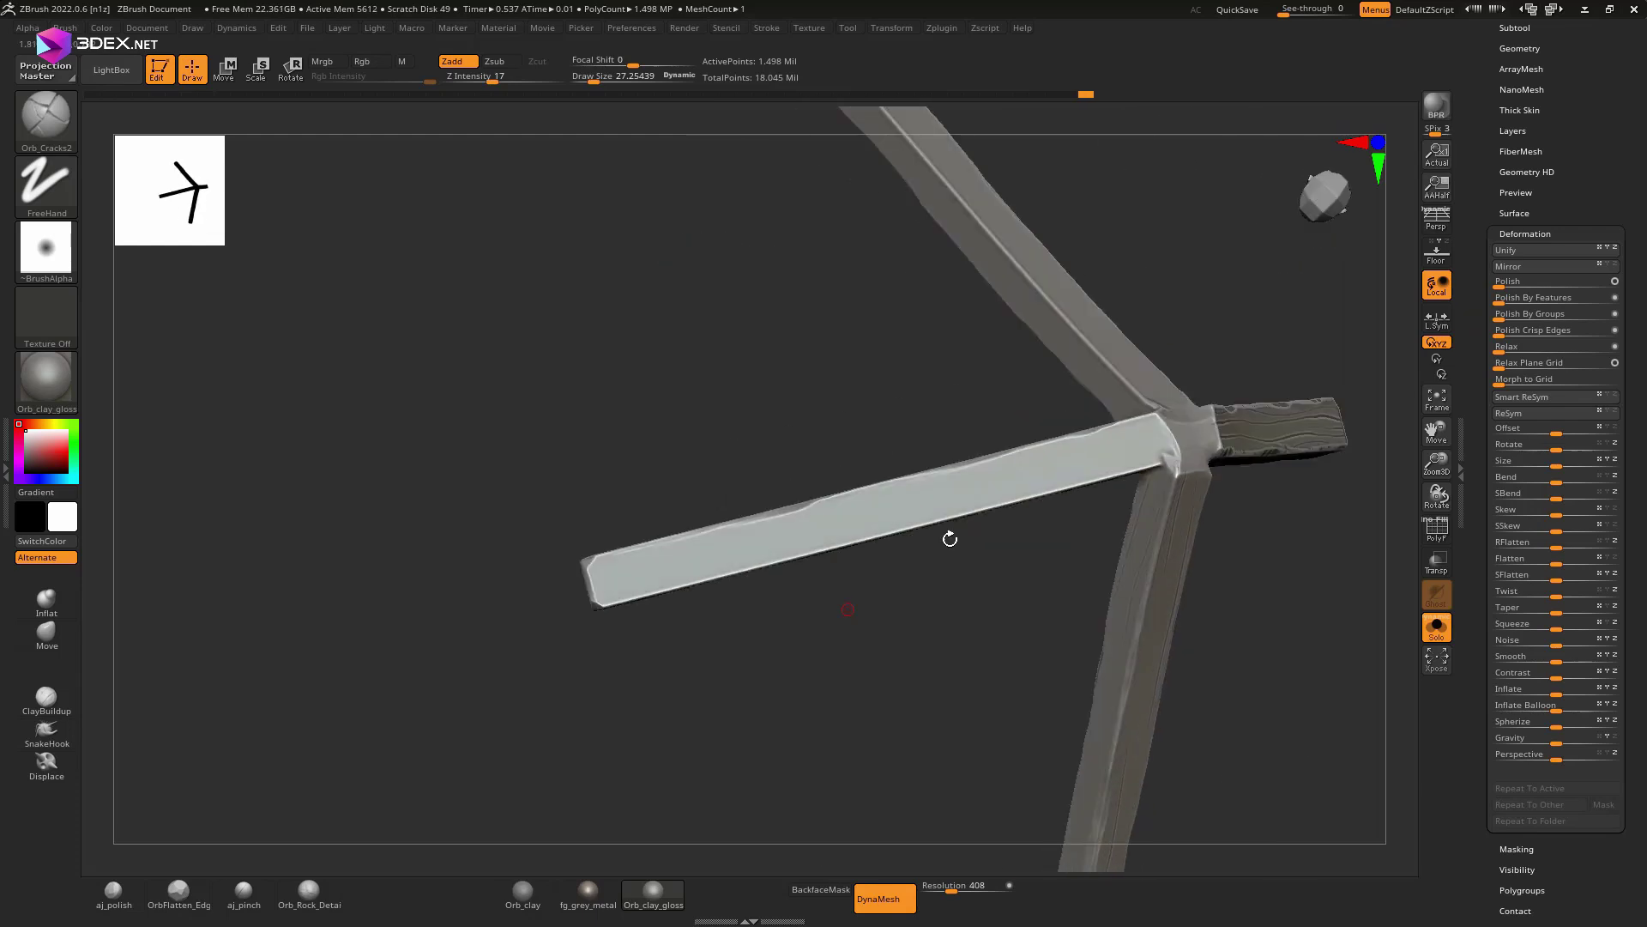
pyautogui.moveTo(1171, 438); pyautogui.dragTo(897, 517)
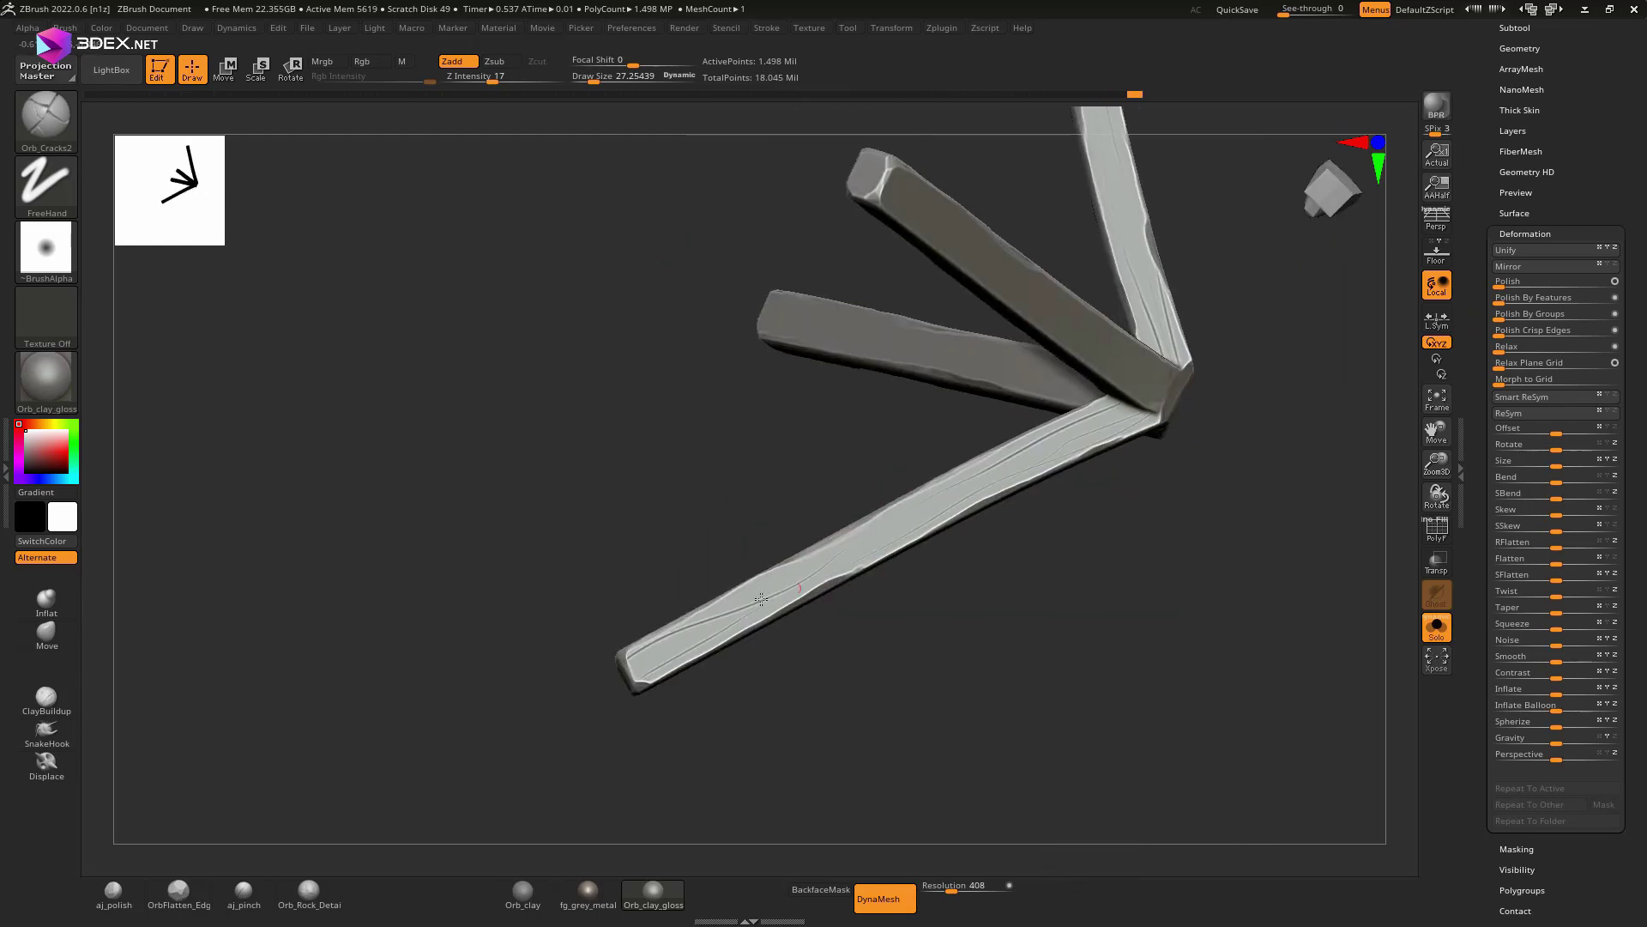
pyautogui.moveTo(761, 599)
pyautogui.mouseDown()
pyautogui.moveTo(1243, 526)
pyautogui.moveTo(997, 347)
pyautogui.mouseUp()
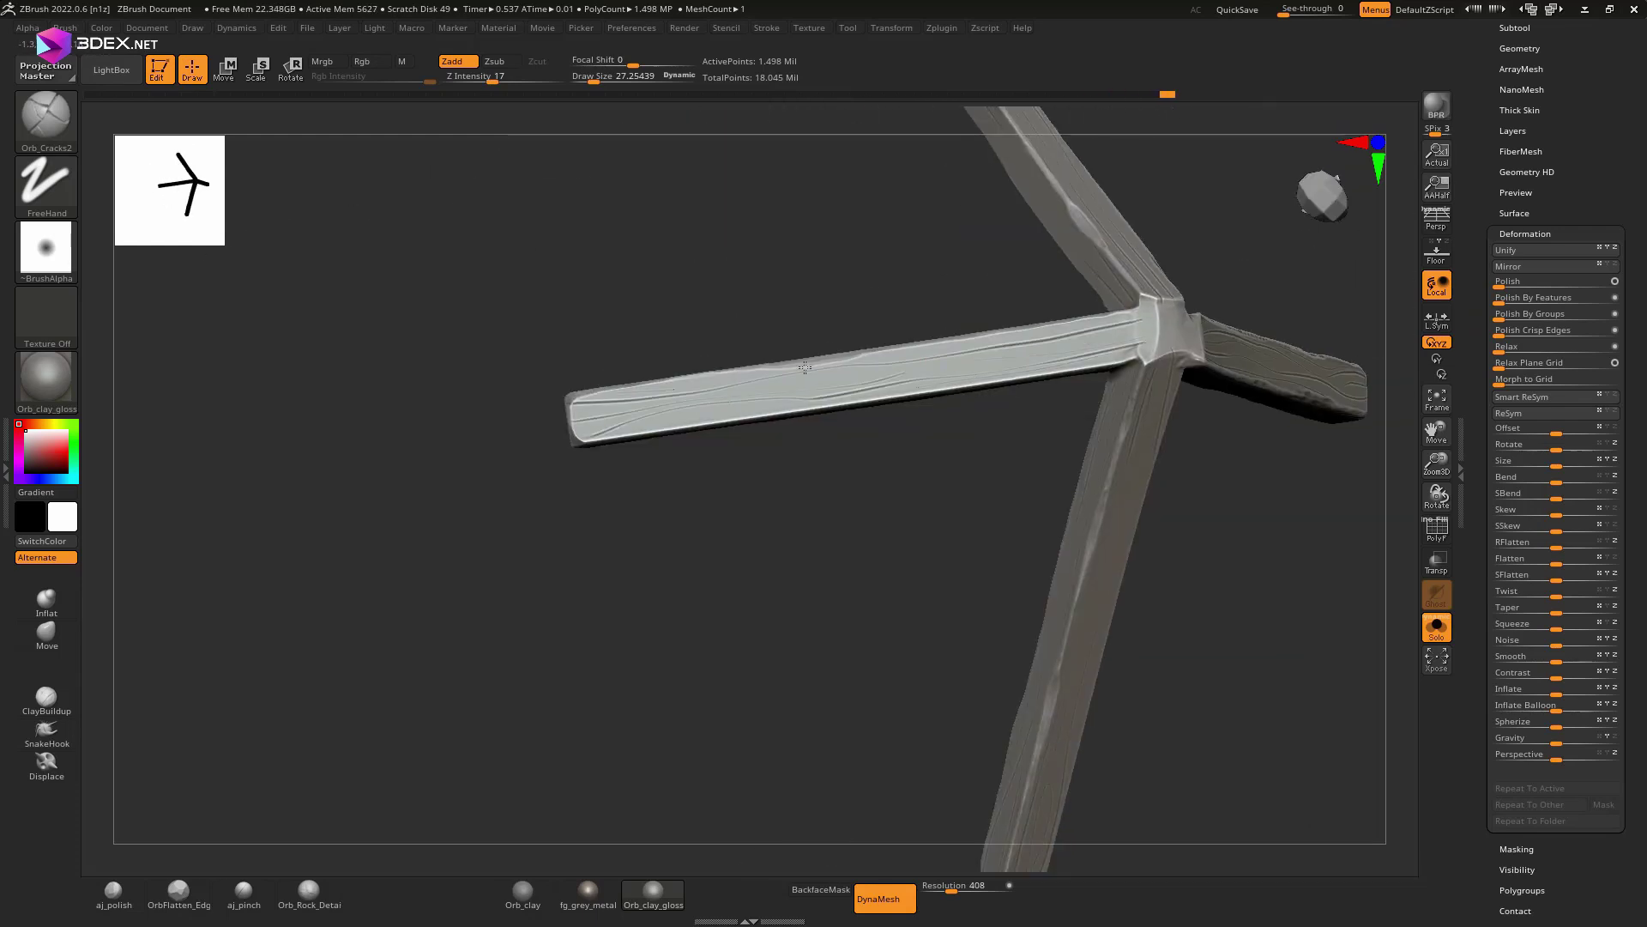
pyautogui.moveTo(805, 368)
pyautogui.mouseDown()
pyautogui.moveTo(713, 577)
pyautogui.moveTo(943, 481)
pyautogui.moveTo(1231, 547)
pyautogui.moveTo(1150, 206)
pyautogui.moveTo(1080, 321)
pyautogui.moveTo(671, 566)
pyautogui.mouseUp()
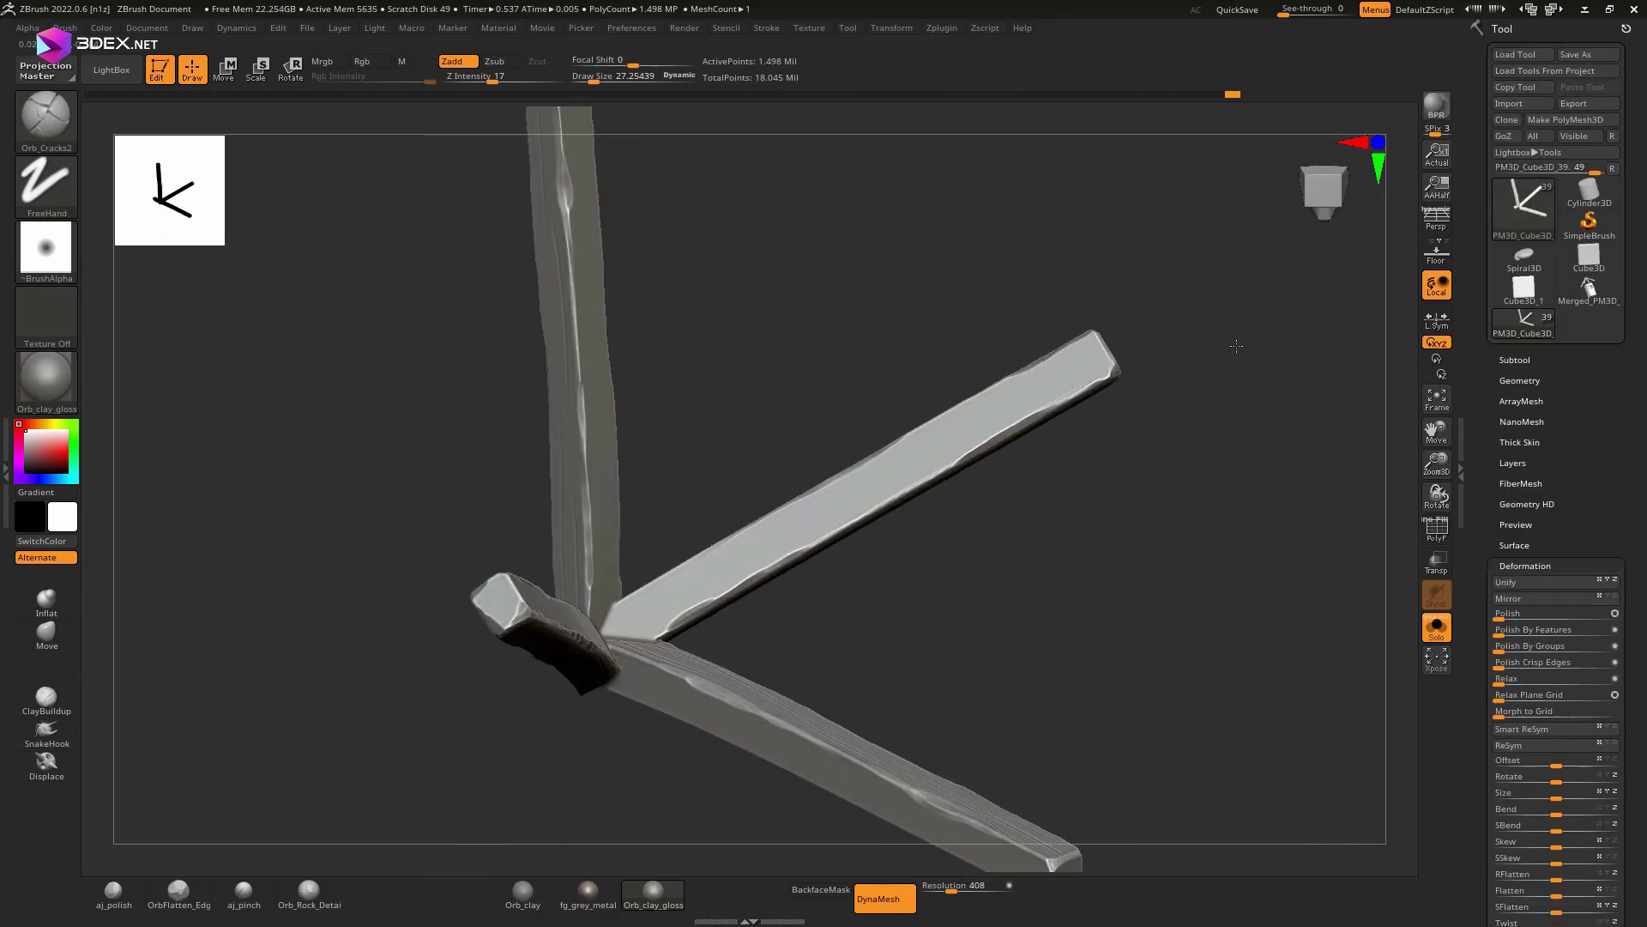
pyautogui.moveTo(969, 380)
pyautogui.mouseDown()
pyautogui.moveTo(765, 635)
pyautogui.moveTo(888, 492)
pyautogui.mouseUp()
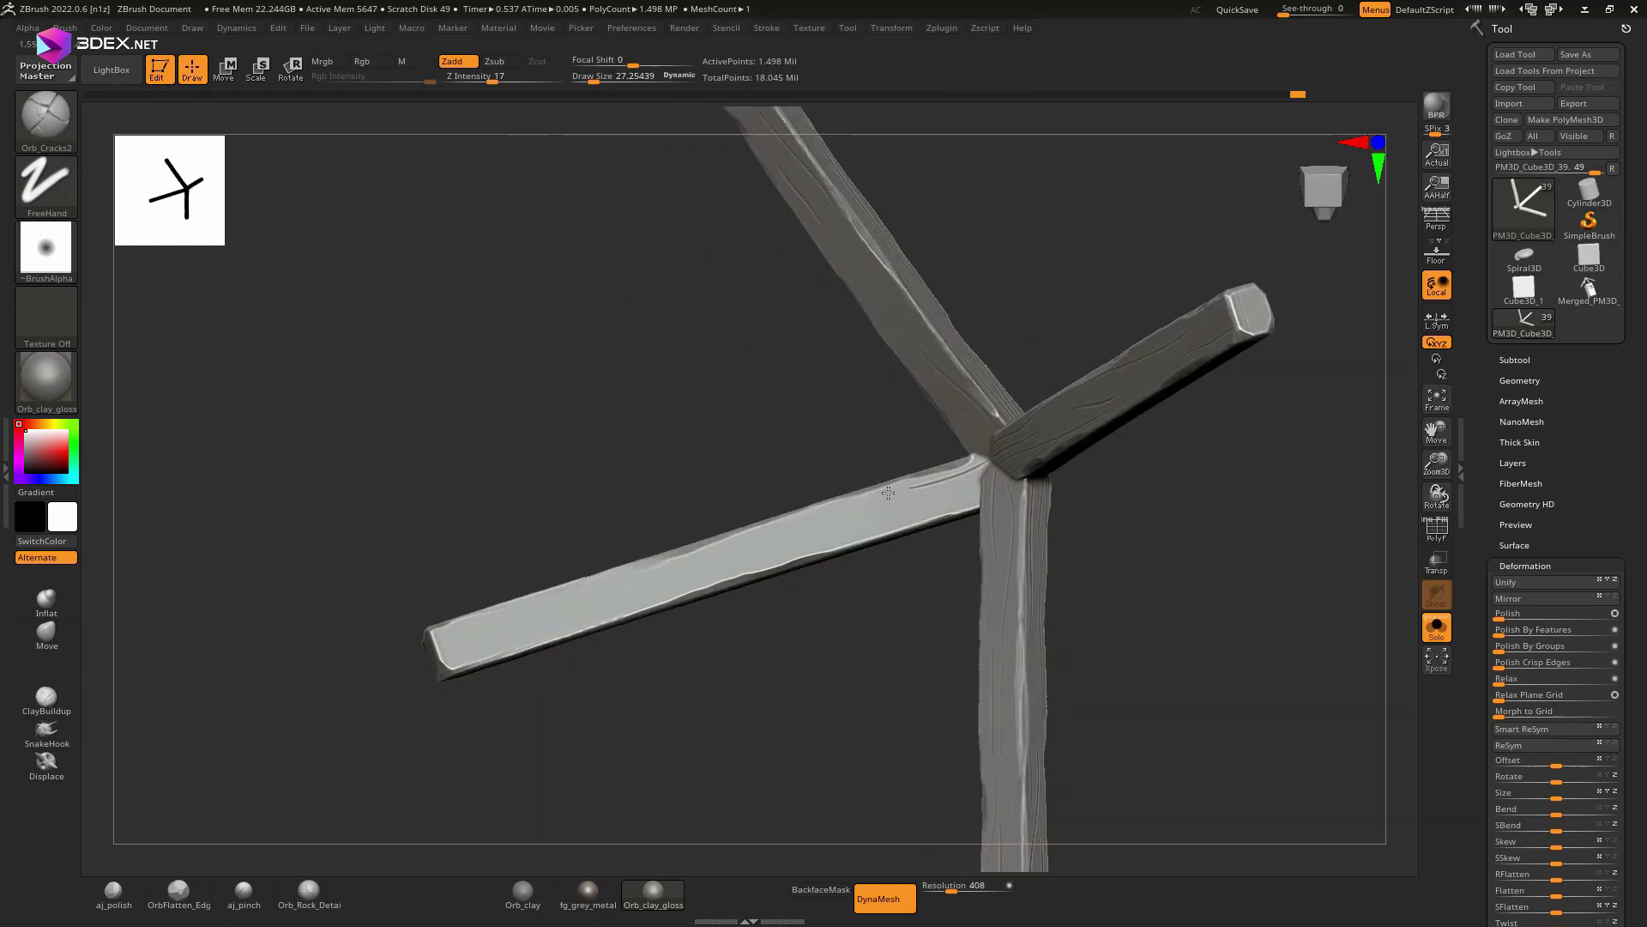
pyautogui.moveTo(981, 472); pyautogui.dragTo(1395, 613)
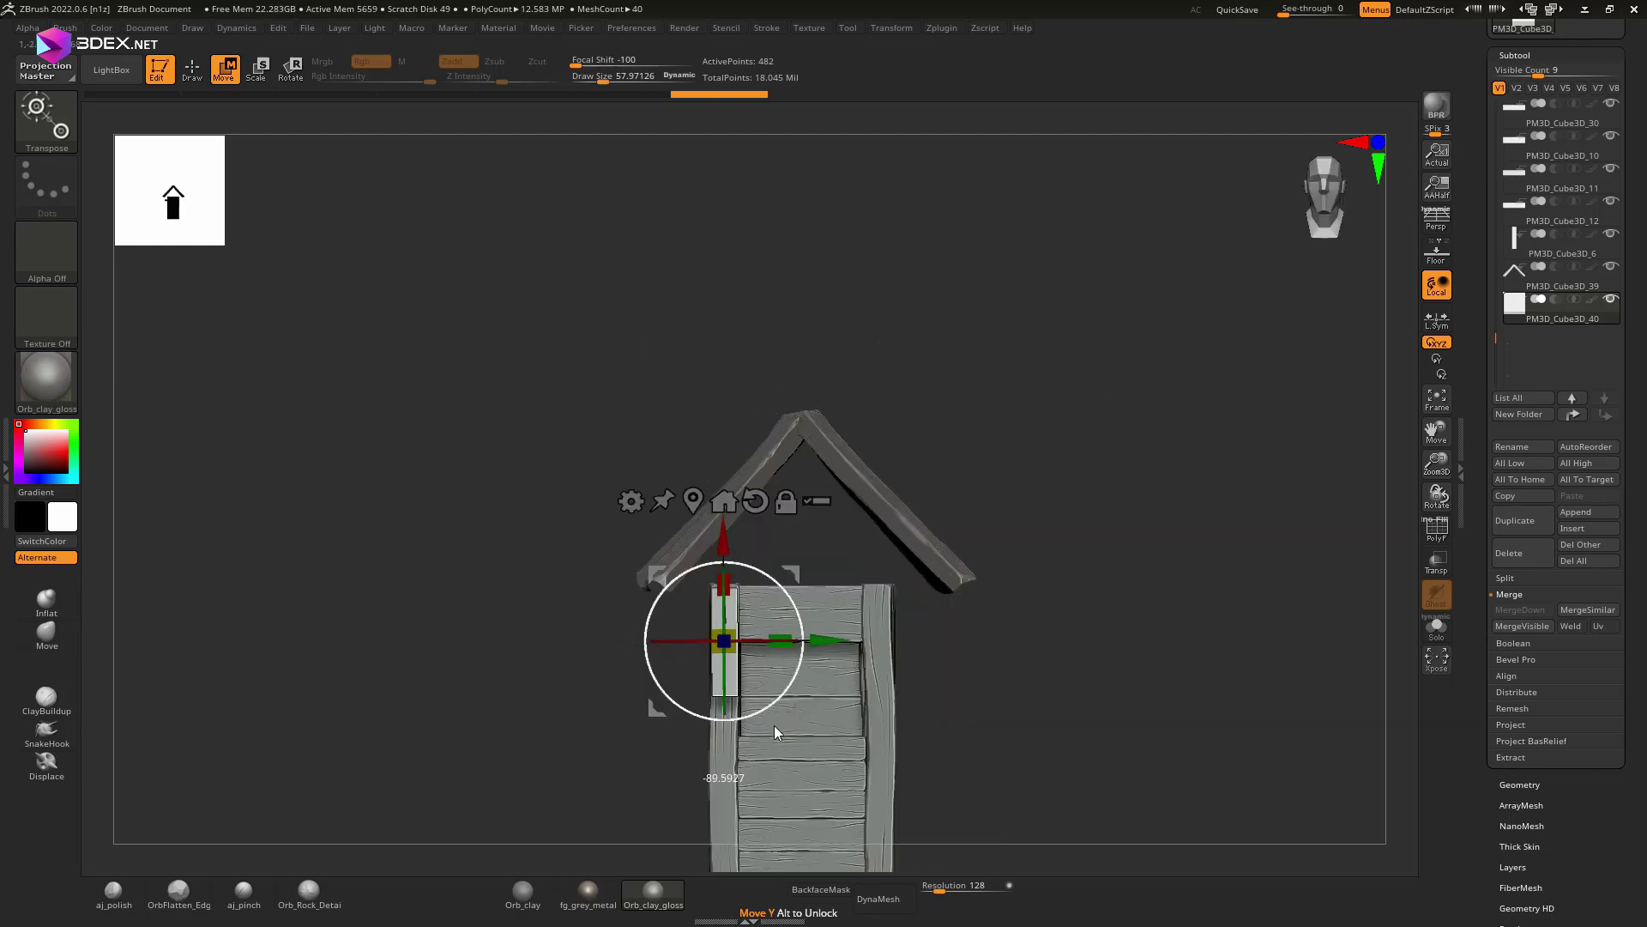
# Step: Ctrl-drag copies of the gable plank with Transpose Move and place them under the roof peak
pyautogui.moveTo(772, 507)
pyautogui.mouseDown()
pyautogui.moveTo(584, 673)
pyautogui.moveTo(710, 539)
pyautogui.moveTo(939, 450)
pyautogui.moveTo(863, 530)
pyautogui.moveTo(913, 520)
pyautogui.moveTo(806, 717)
pyautogui.moveTo(606, 623)
pyautogui.moveTo(941, 434)
pyautogui.moveTo(928, 422)
pyautogui.moveTo(823, 545)
pyautogui.moveTo(1116, 374)
pyautogui.moveTo(823, 515)
pyautogui.moveTo(907, 518)
pyautogui.moveTo(1029, 343)
pyautogui.moveTo(941, 160)
pyautogui.mouseUp()
pyautogui.press('q')
pyautogui.press('w')
pyautogui.press('q')
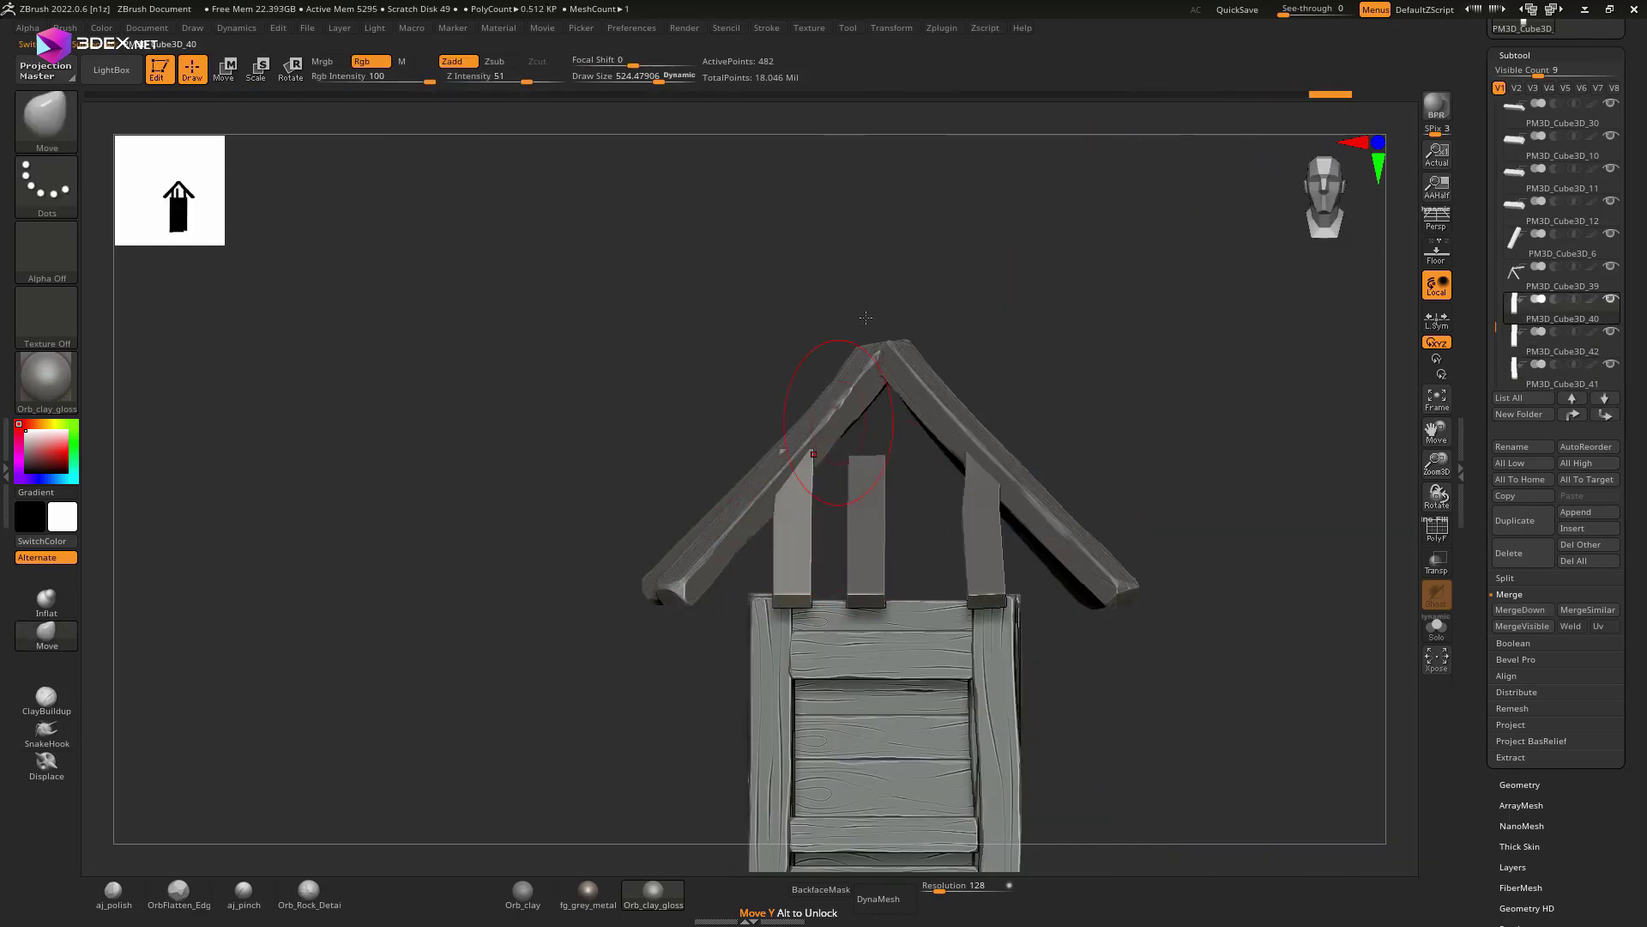
pyautogui.moveTo(866, 317)
pyautogui.mouseDown()
pyautogui.moveTo(987, 429)
pyautogui.moveTo(809, 619)
pyautogui.moveTo(734, 556)
pyautogui.moveTo(772, 601)
pyautogui.mouseUp()
pyautogui.press('w')
# Step: Solo the single gable plank, lay it horizontal and switch to aj_polish
pyautogui.press('b')
pyautogui.press('m')
pyautogui.press('v')
pyautogui.click(1436, 626)
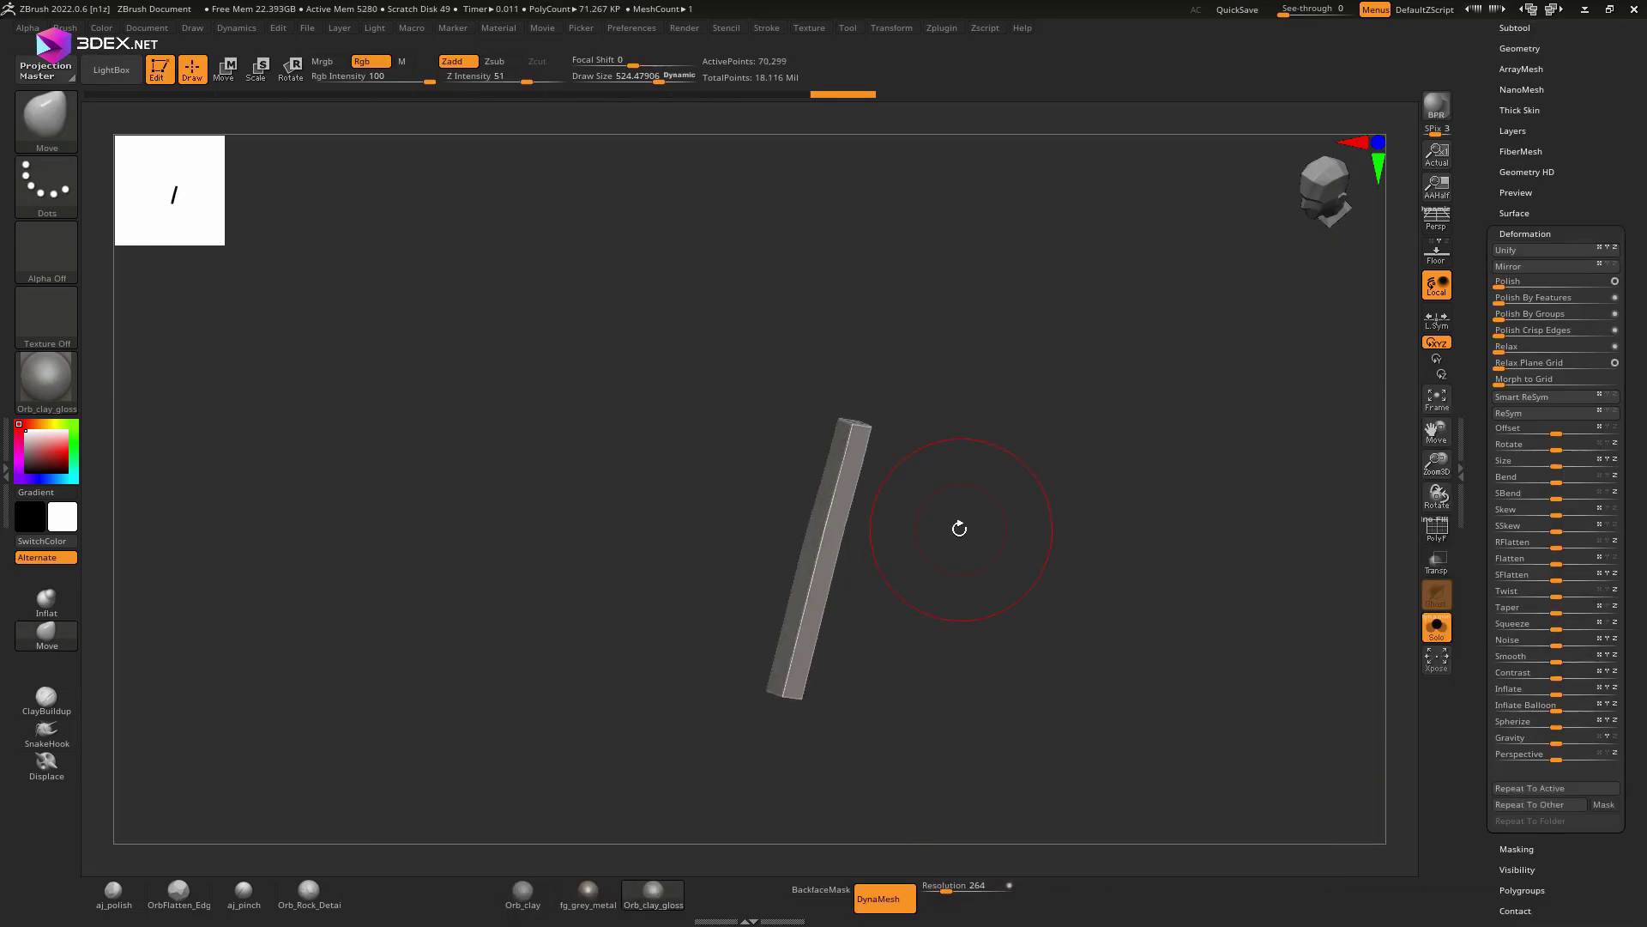
pyautogui.moveTo(959, 529)
pyautogui.mouseDown()
pyautogui.moveTo(986, 549)
pyautogui.moveTo(836, 632)
pyautogui.moveTo(1079, 684)
pyautogui.moveTo(1170, 426)
pyautogui.mouseUp()
pyautogui.click(112, 893)
# Step: Subdivide the plank with Ctrl+D and orbit to inspect its carved grooves
pyautogui.hotkey('ctrl', 'd')
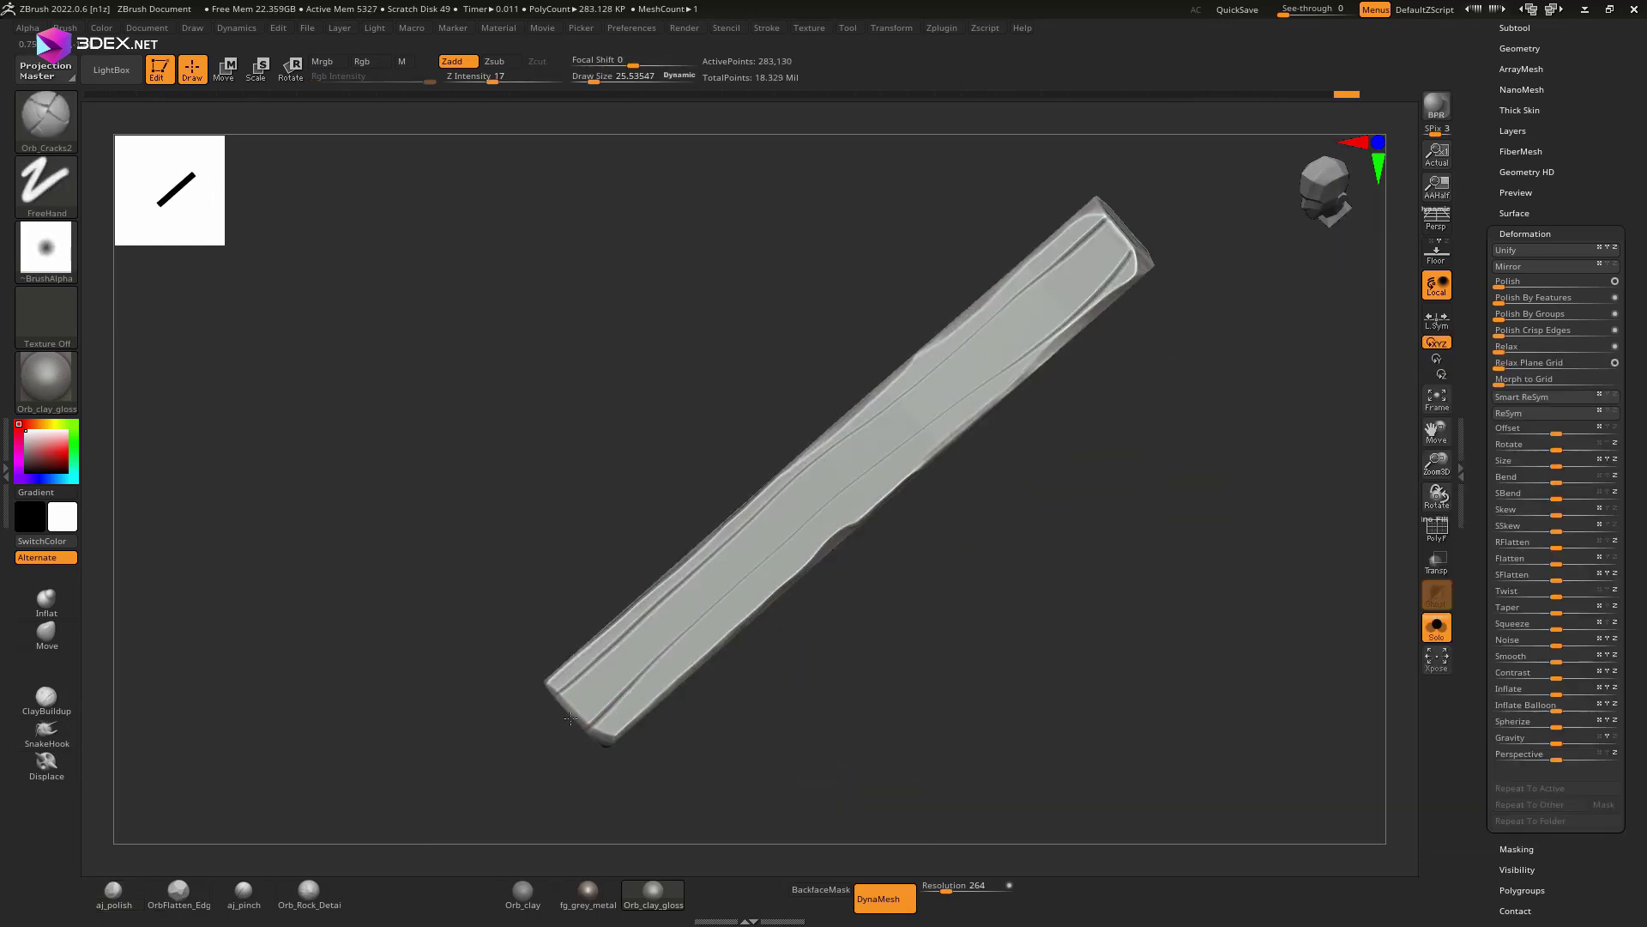
pyautogui.moveTo(696, 638); pyautogui.dragTo(687, 667)
pyautogui.moveTo(994, 394); pyautogui.dragTo(867, 382)
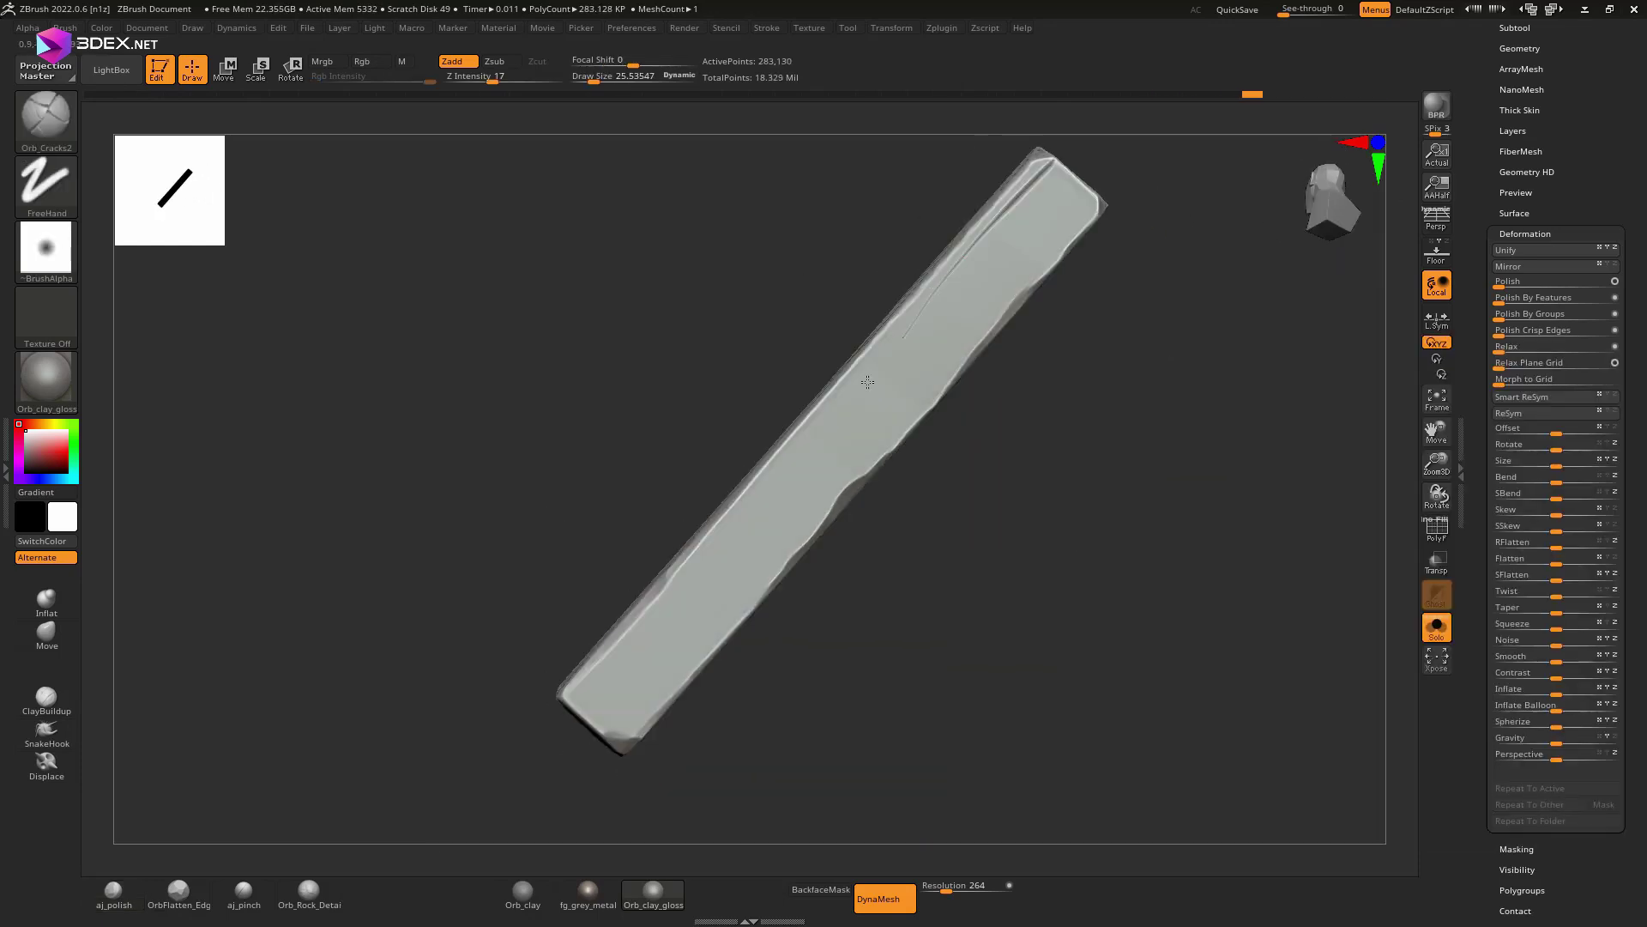
pyautogui.moveTo(1061, 192); pyautogui.dragTo(576, 761)
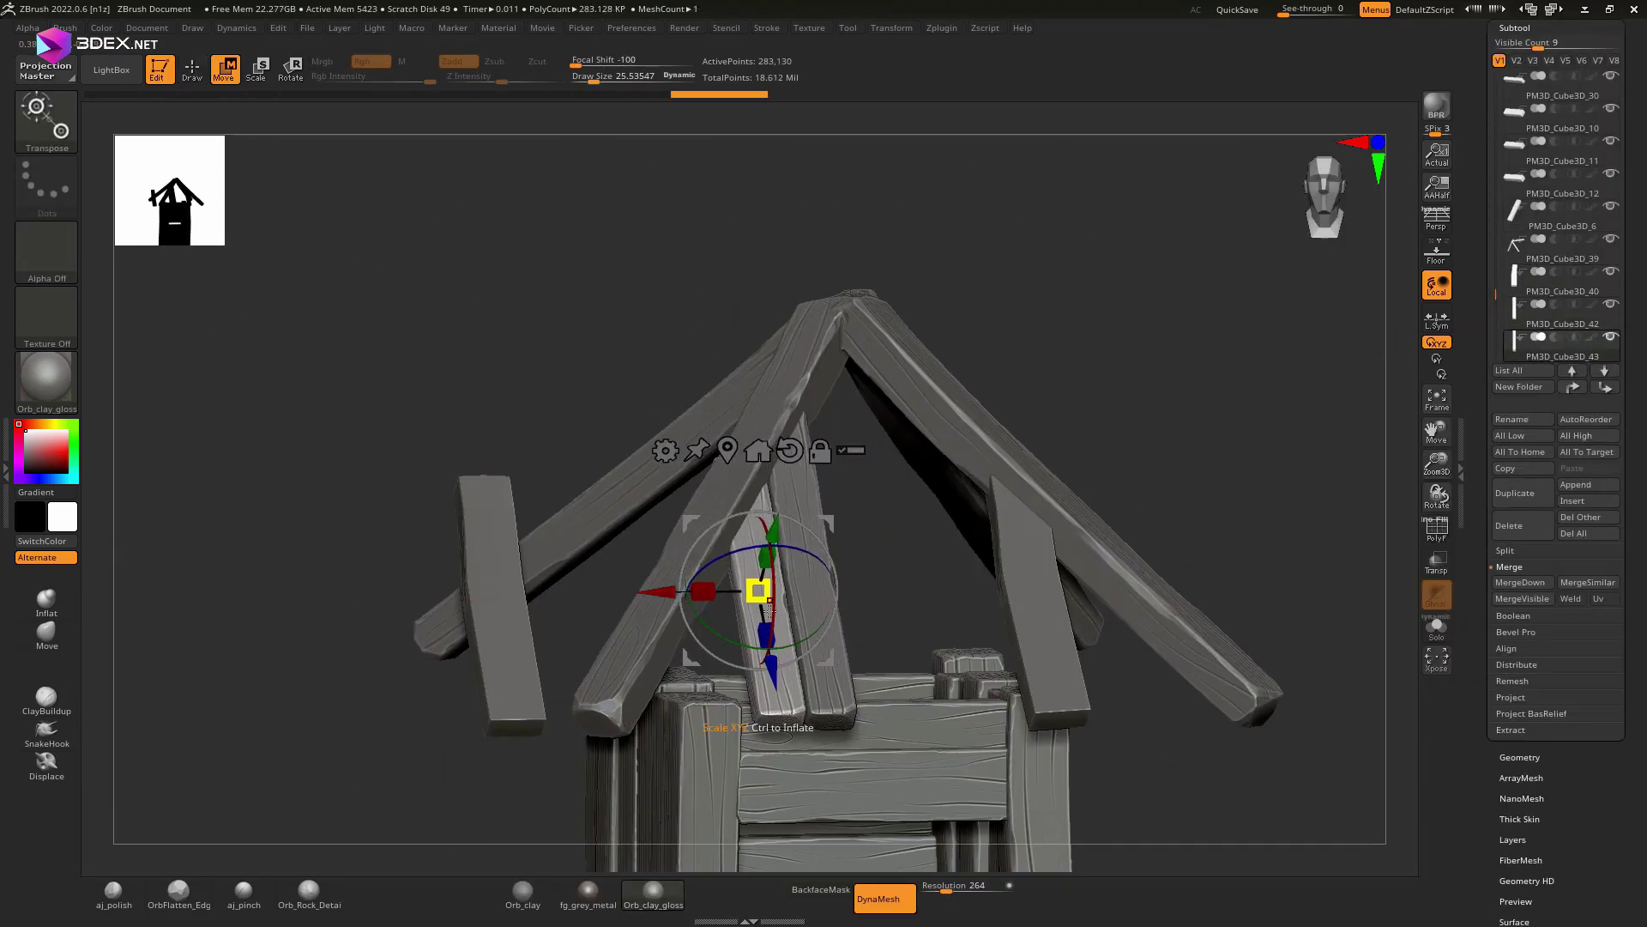
# Step: Orbit around the roof beams toward a top-down view before merging the parts
pyautogui.moveTo(769, 610); pyautogui.dragTo(740, 661)
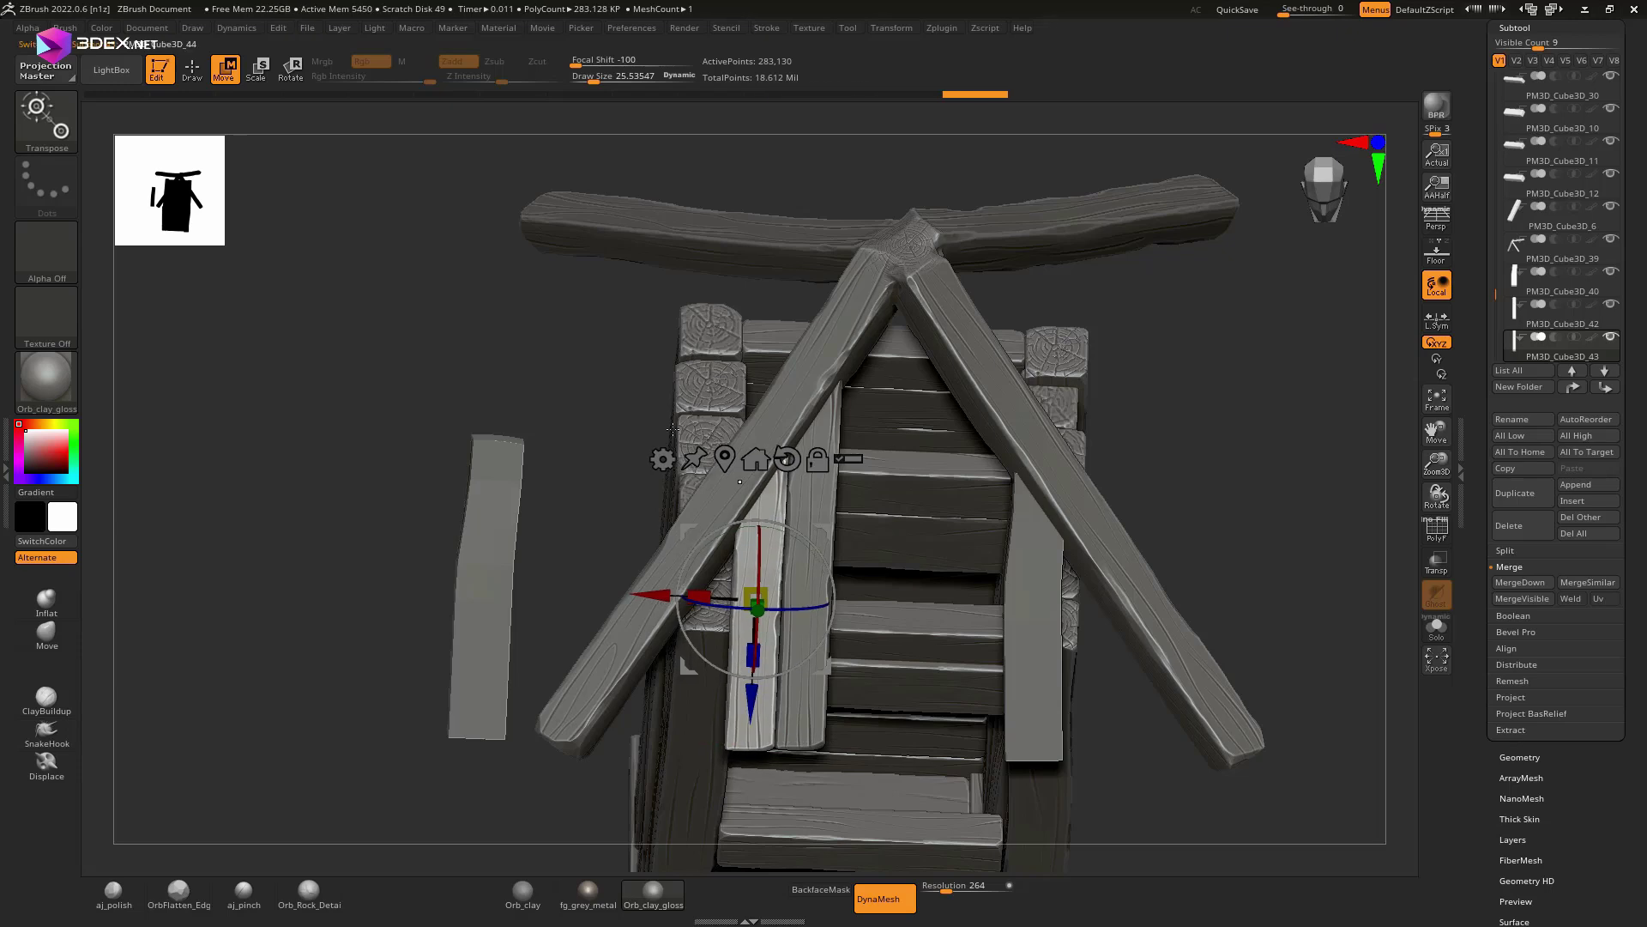
pyautogui.moveTo(673, 428); pyautogui.dragTo(766, 649)
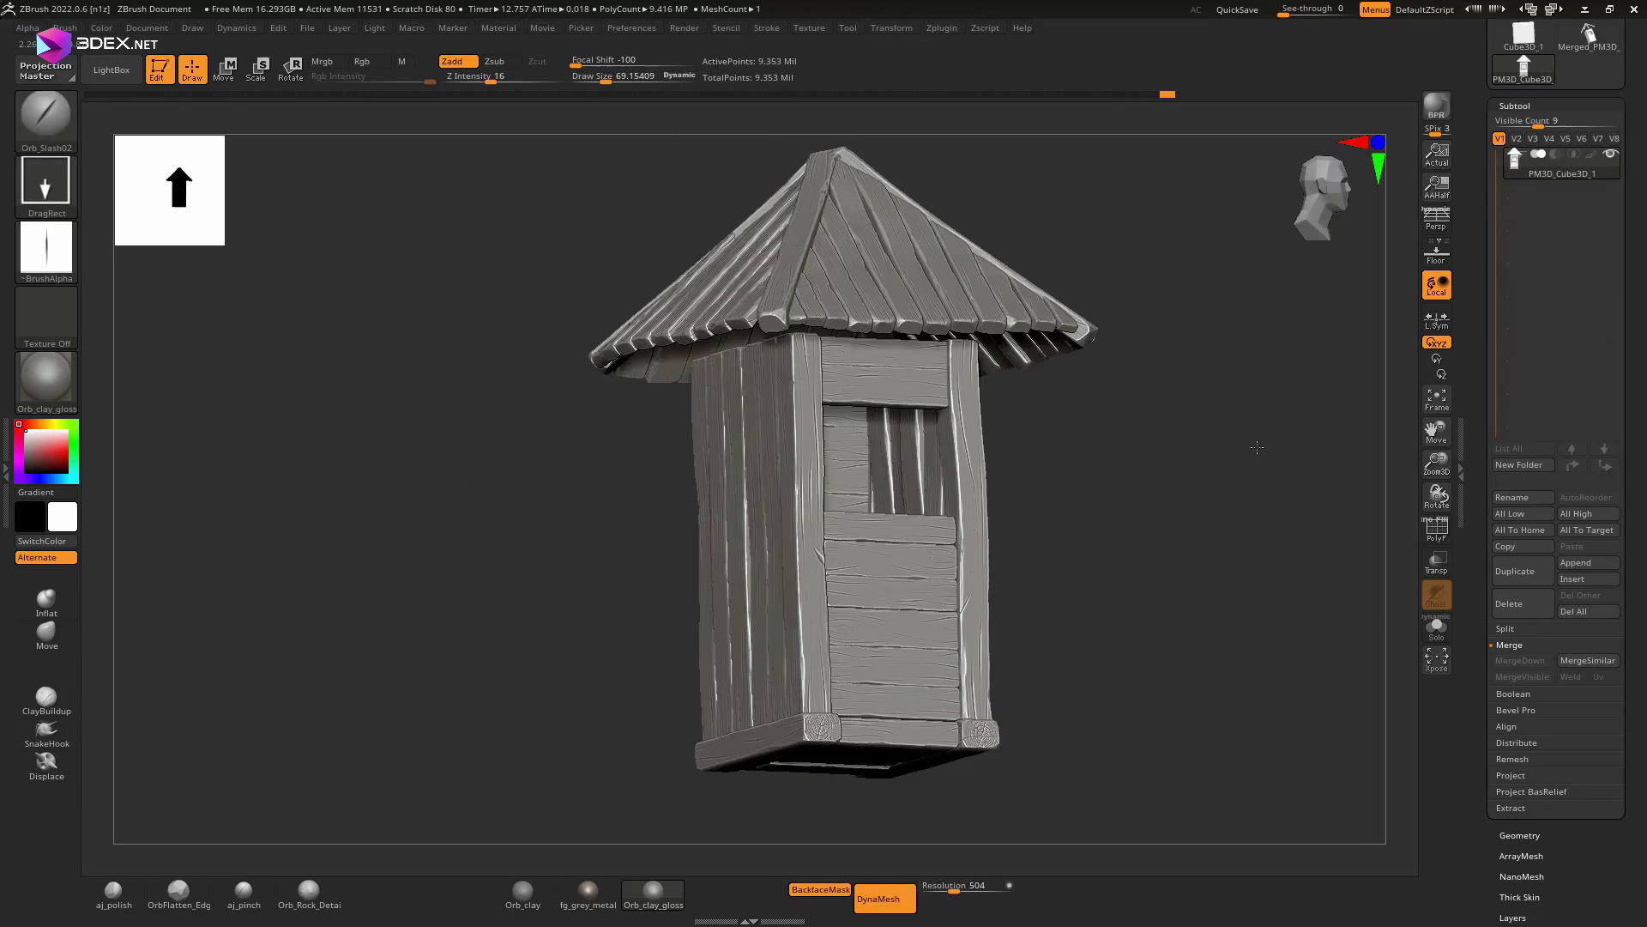
# Step: Orbit the merged outhouse from above and the side, then orbit the soloed grooved plank
pyautogui.moveTo(1257, 447)
pyautogui.mouseDown()
pyautogui.moveTo(1186, 267)
pyautogui.moveTo(1095, 467)
pyautogui.moveTo(1114, 489)
pyautogui.mouseUp()
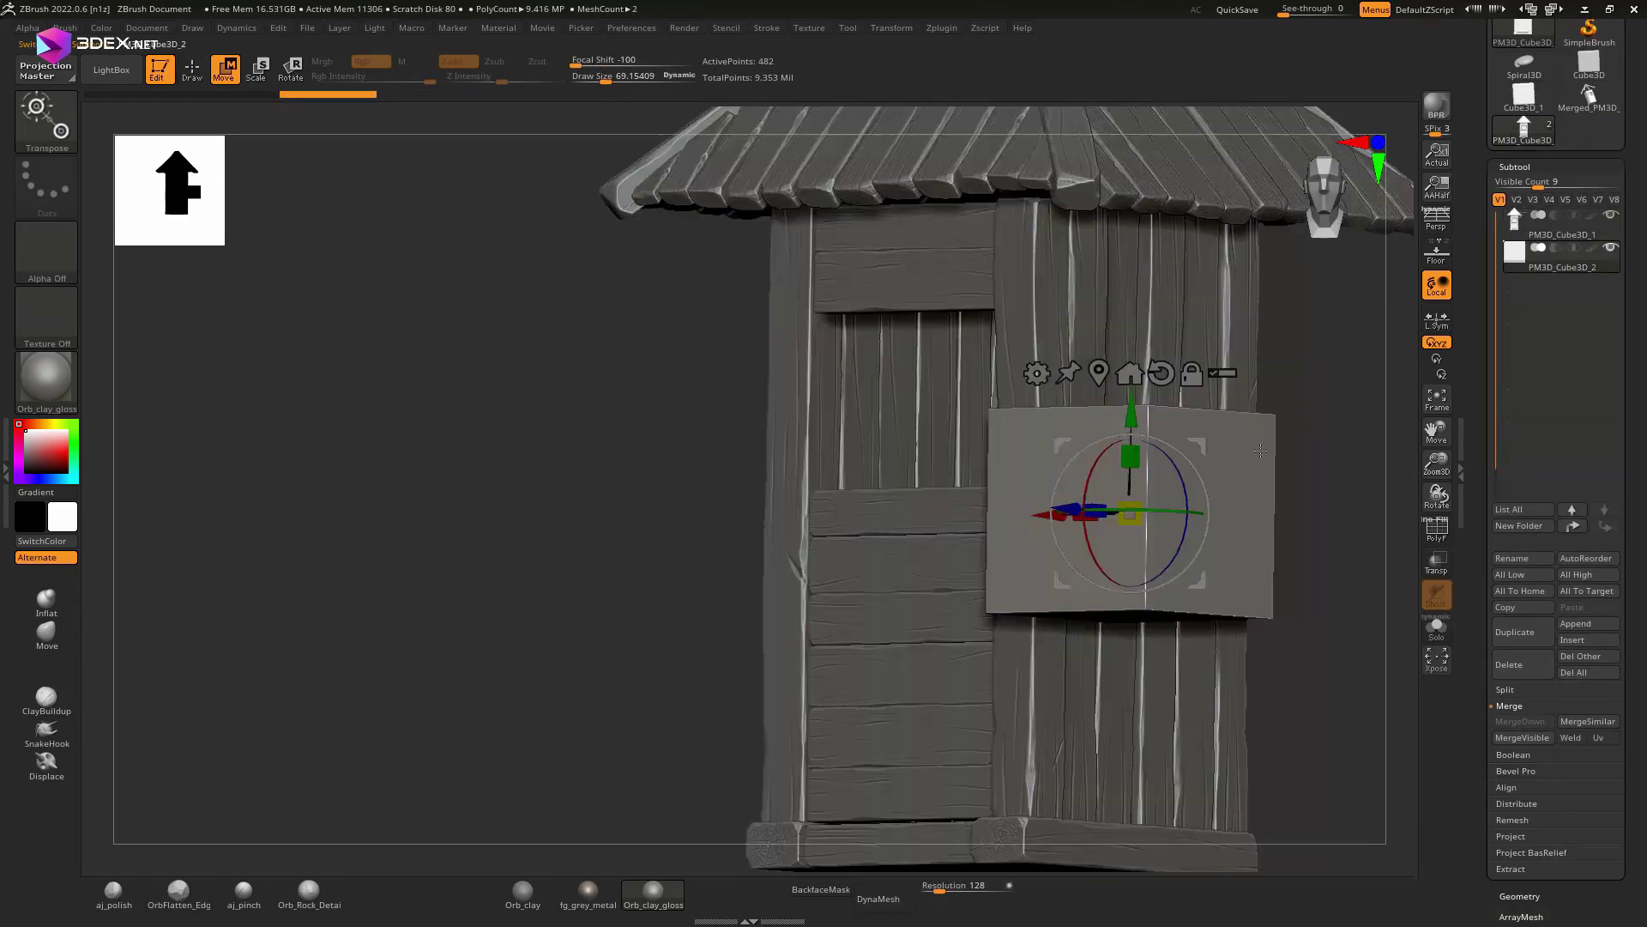
pyautogui.moveTo(1259, 450)
pyautogui.mouseDown()
pyautogui.moveTo(611, 544)
pyautogui.moveTo(847, 511)
pyautogui.moveTo(964, 889)
pyautogui.mouseUp()
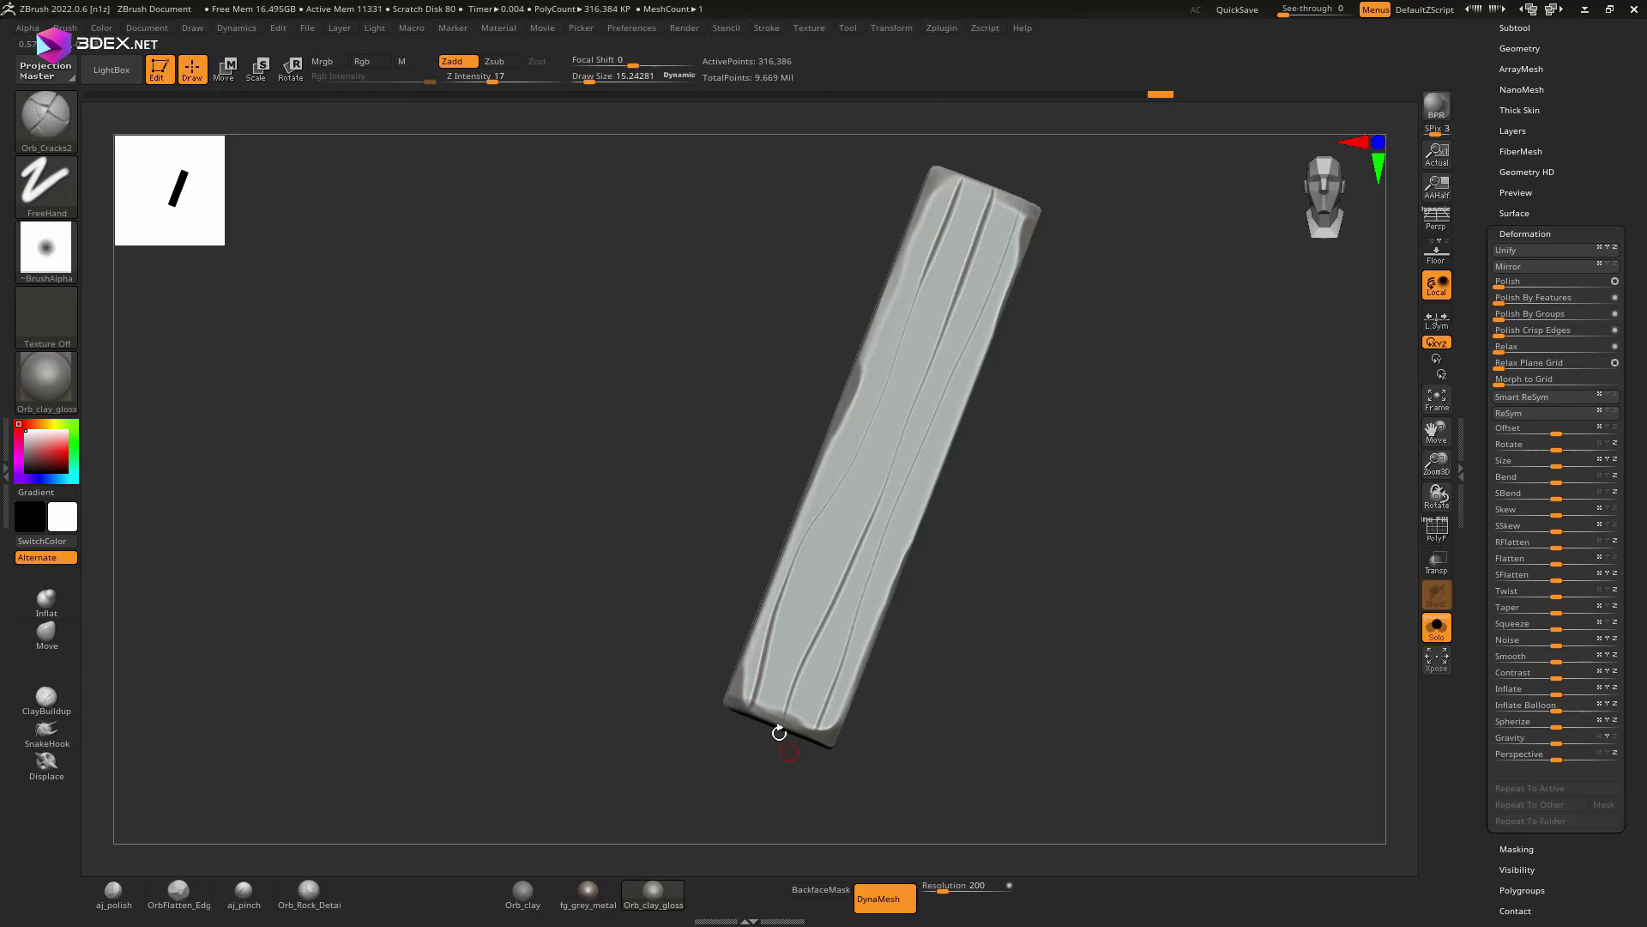
pyautogui.moveTo(779, 731); pyautogui.dragTo(990, 192)
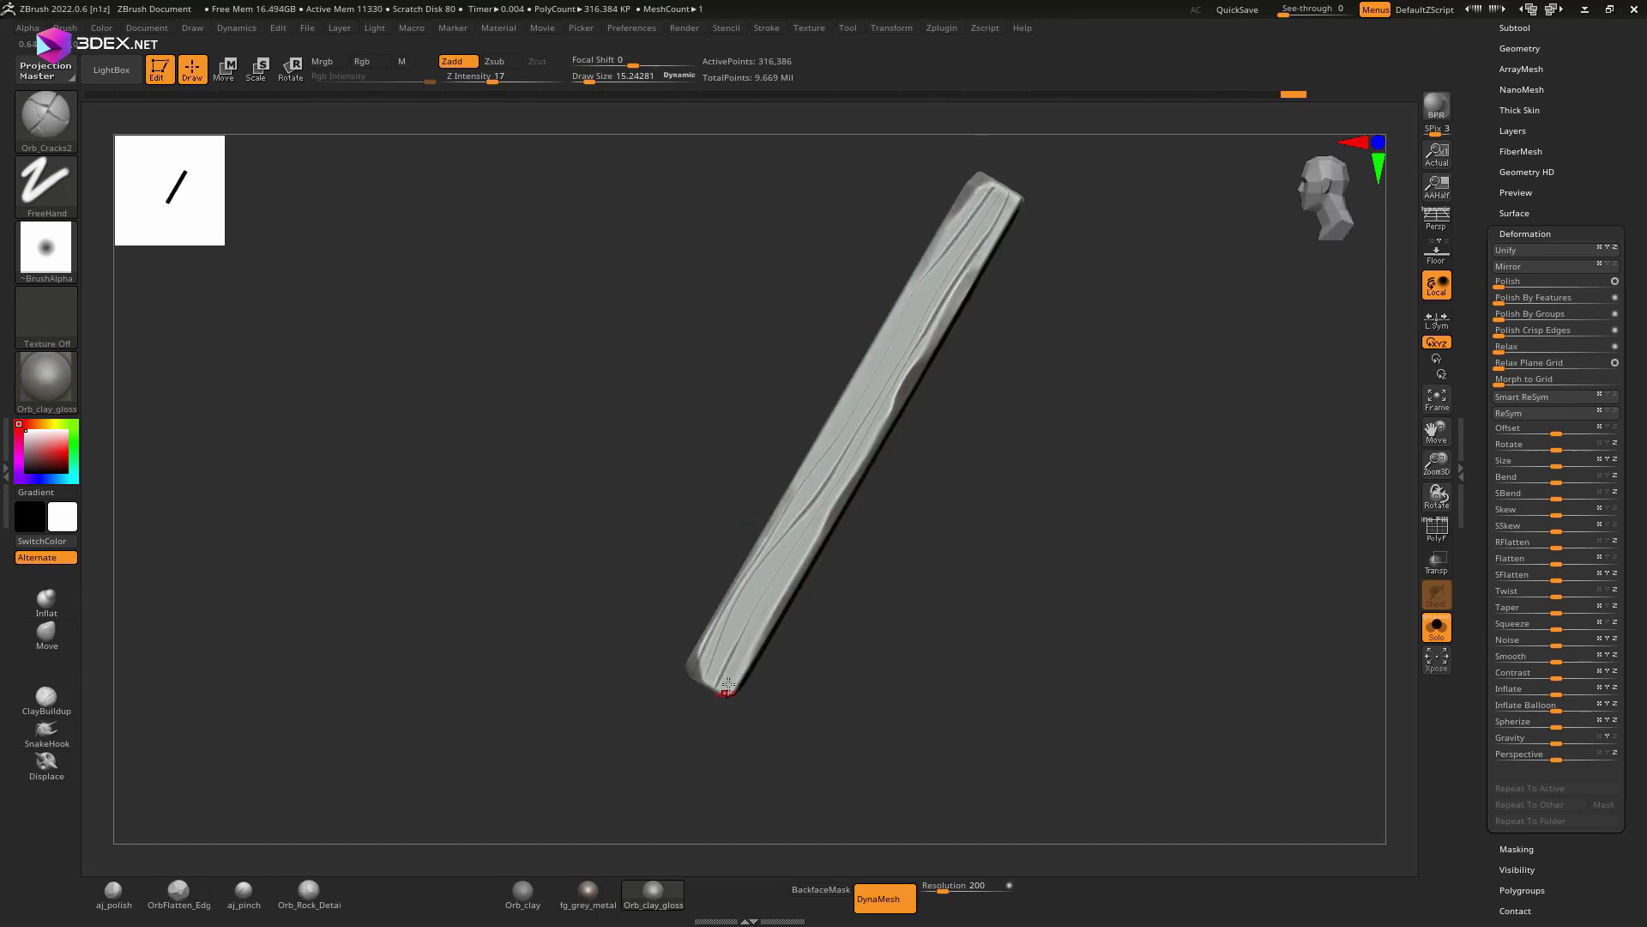
pyautogui.moveTo(727, 687); pyautogui.dragTo(770, 709)
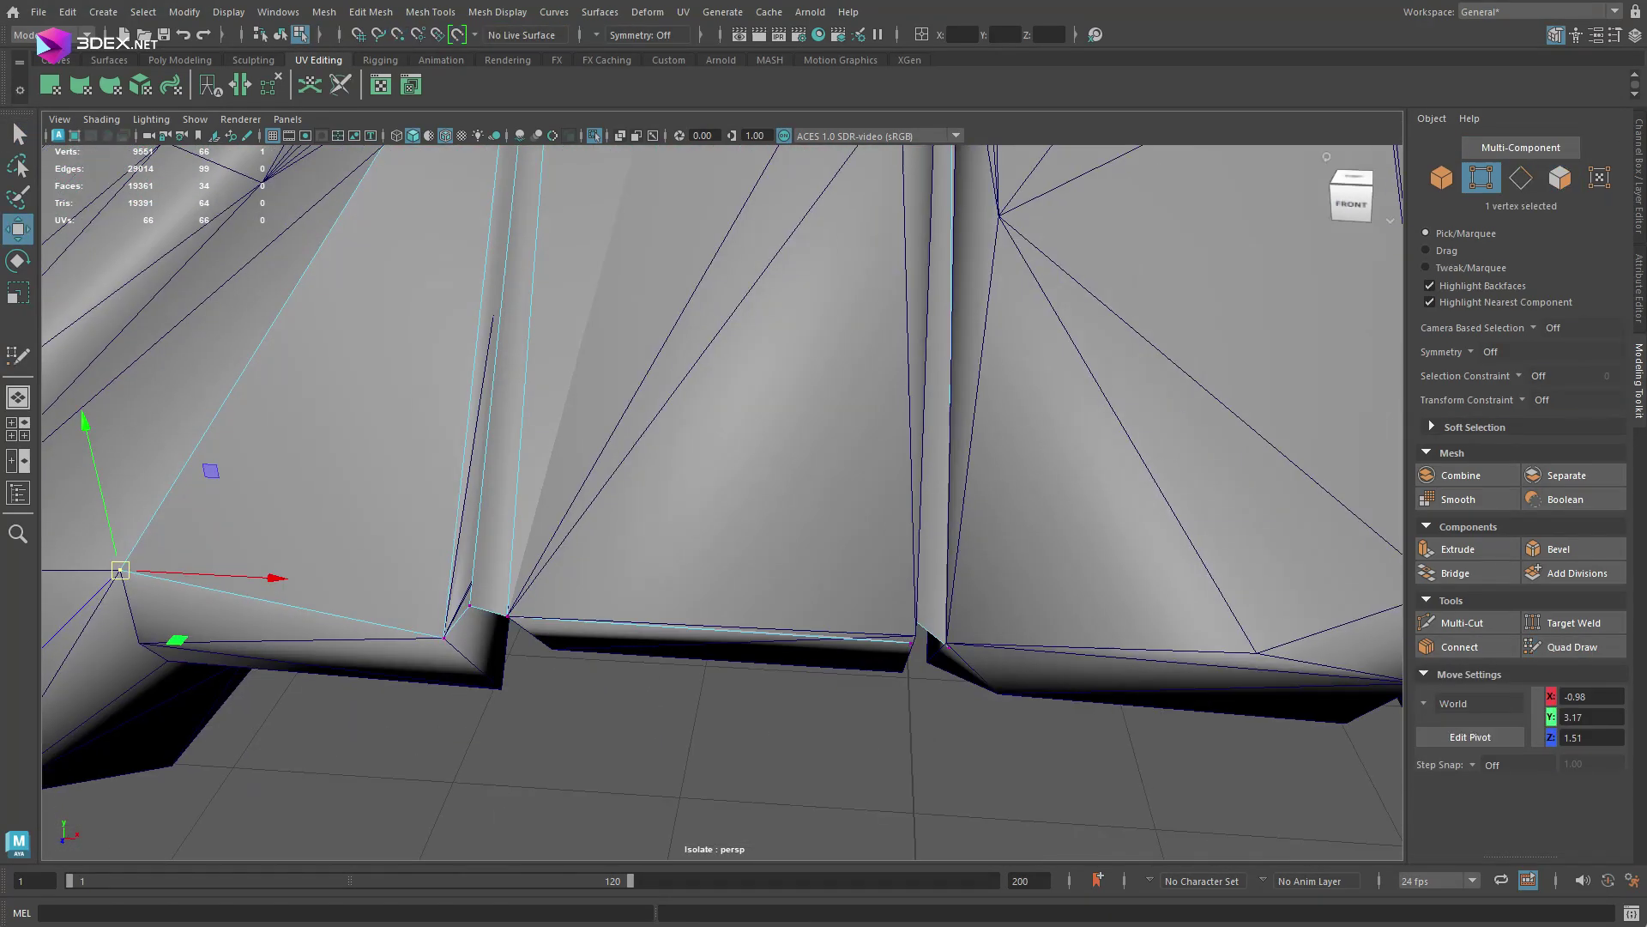
# Step: Zoom the view while placing low-poly roof vertices onto the sculpted plank edges
pyautogui.scroll(-3, 723, 502)
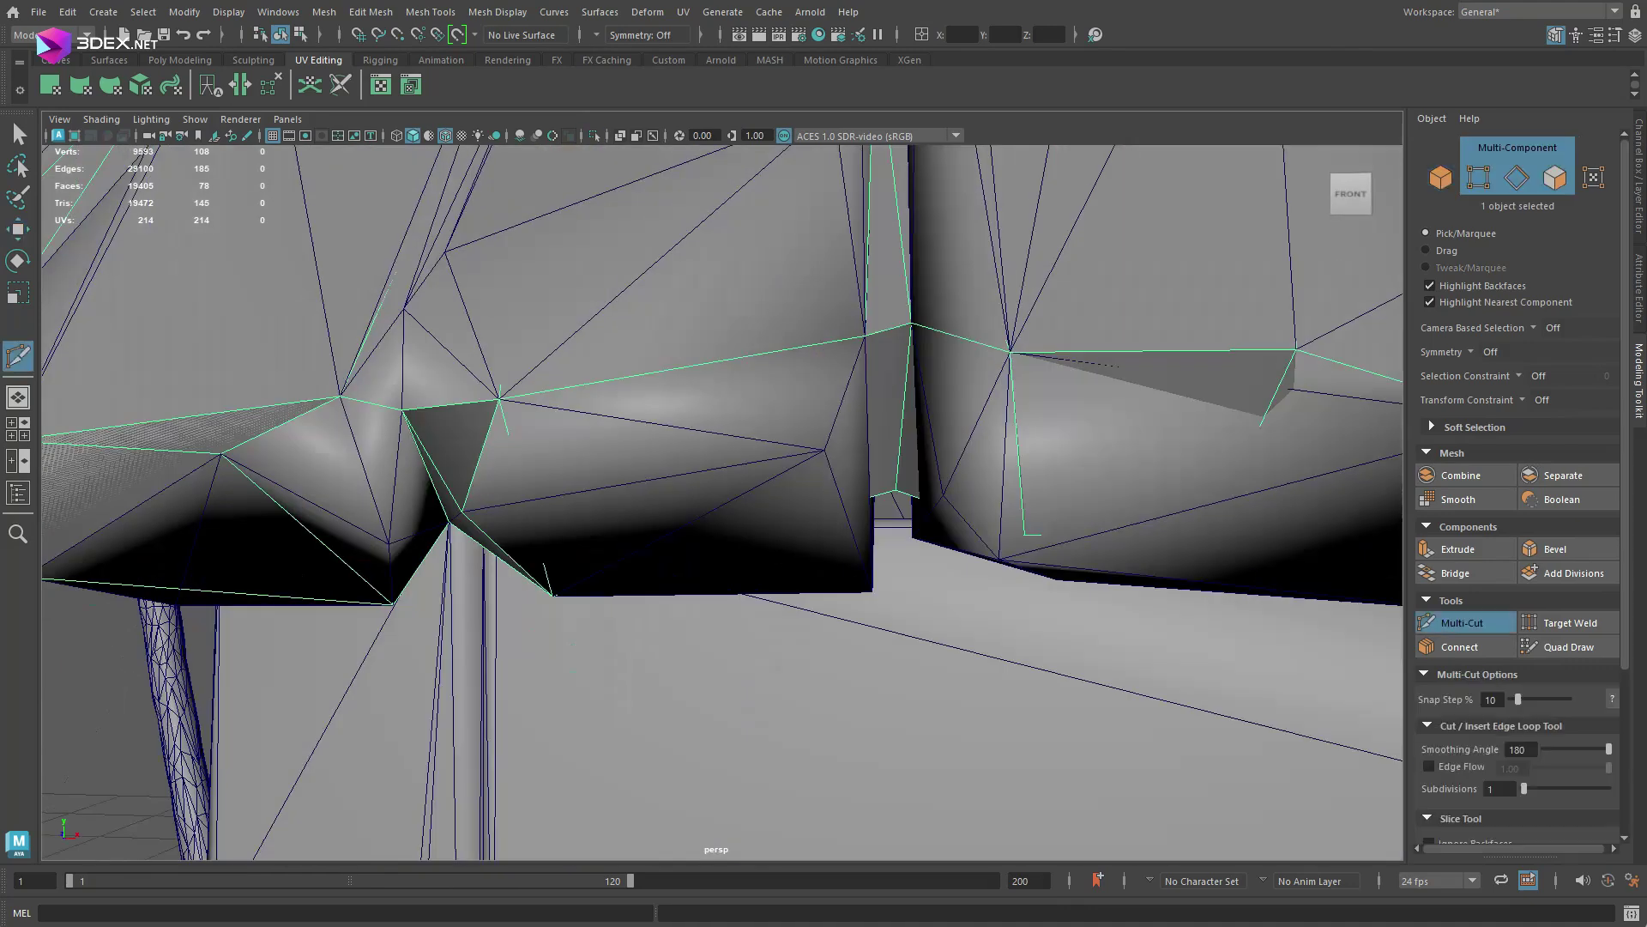
# Step: Commit the pending Multi-Cut edge across the low-poly roof
pyautogui.press('w')
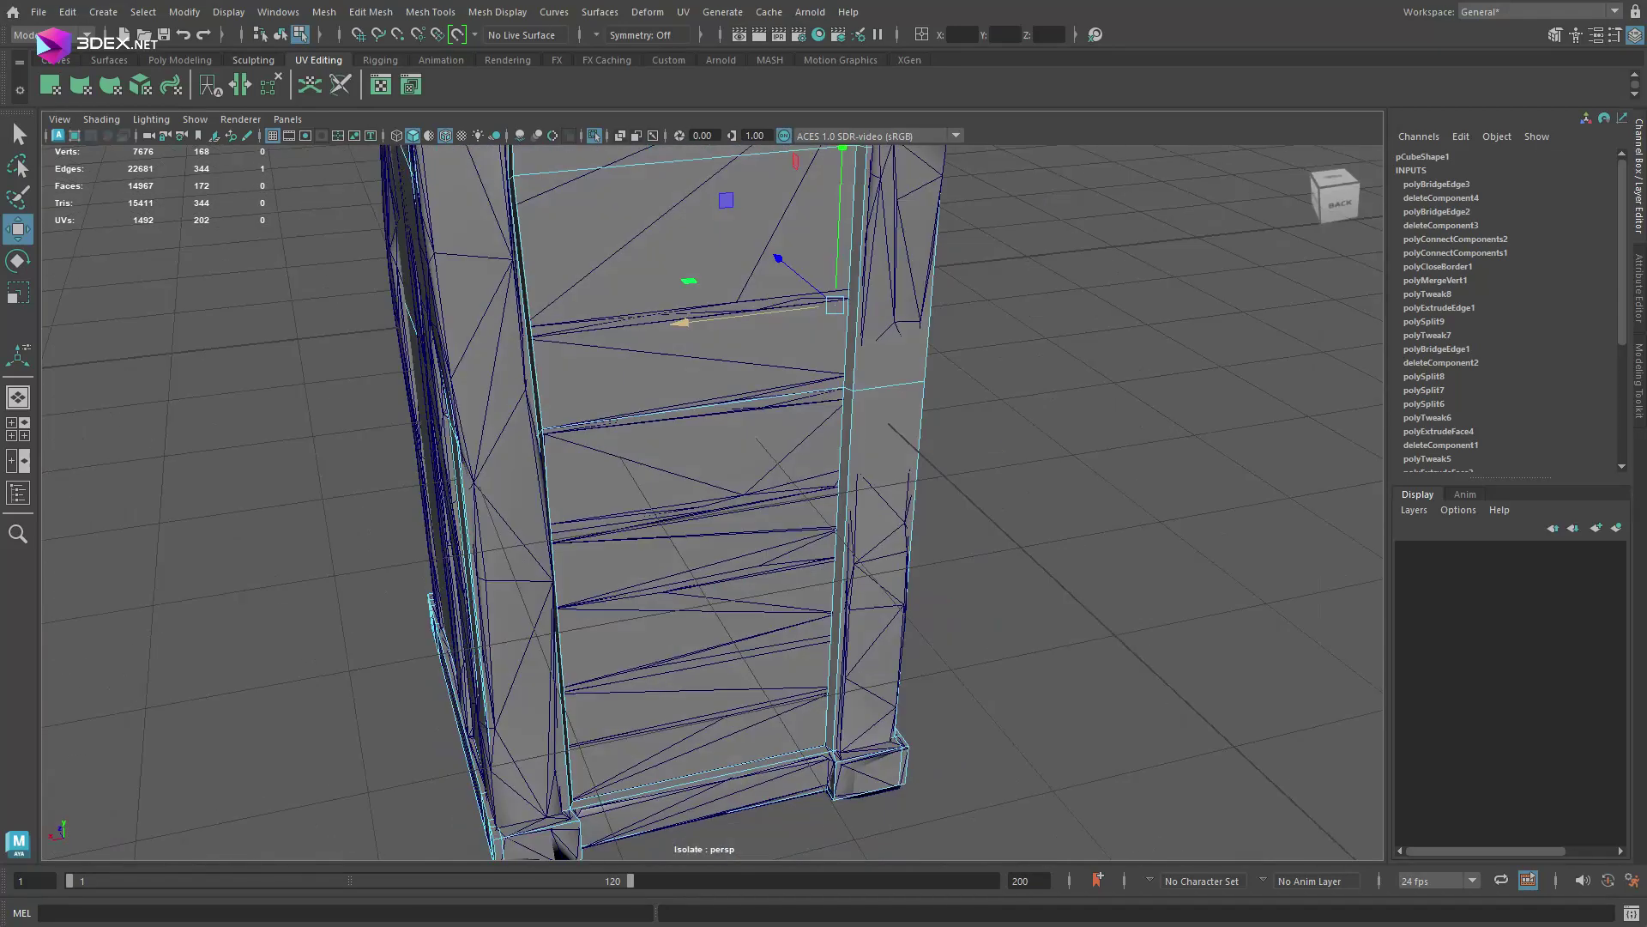
# Step: Zoom in and add another door-frame edge to the selection
pyautogui.scroll(5, 712, 481)
pyautogui.keyDown('shift'); pyautogui.click(703, 425); pyautogui.keyUp('shift')
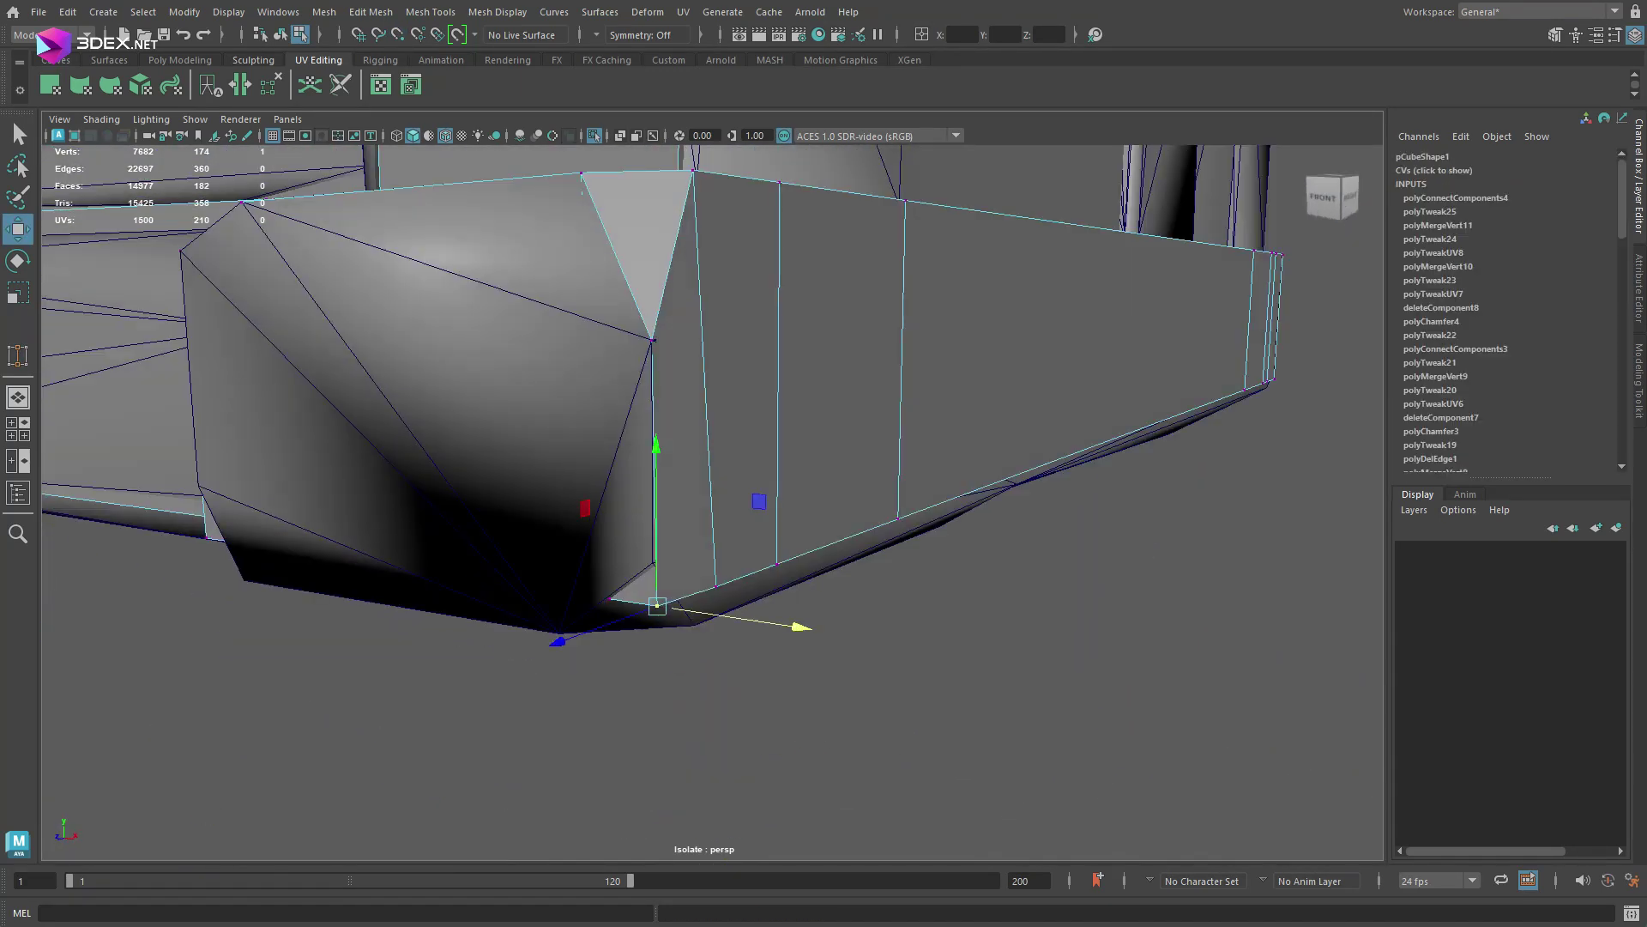
# Step: Bring up the vertex marking menu on the low-poly mesh for merging and connecting vertices
pyautogui.keyDown('shift'); pyautogui.rightClick(656, 439); pyautogui.keyUp('shift')
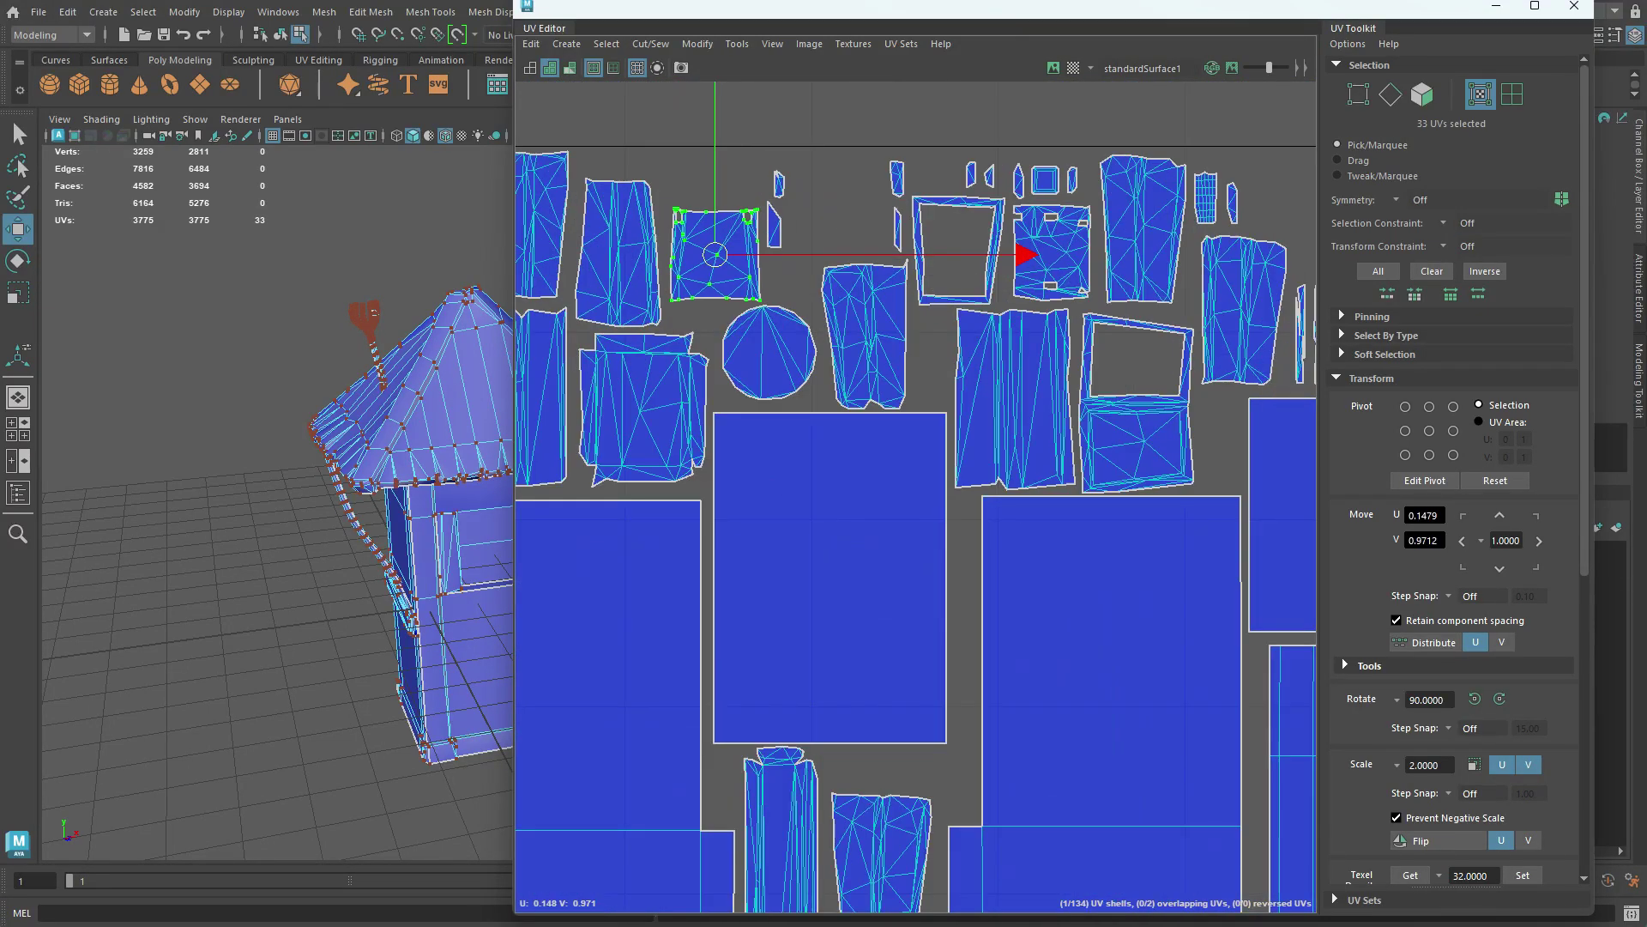
# Step: Select groups of small UV shells and reposition them across the UV tile
pyautogui.scroll(3, 918, 498)
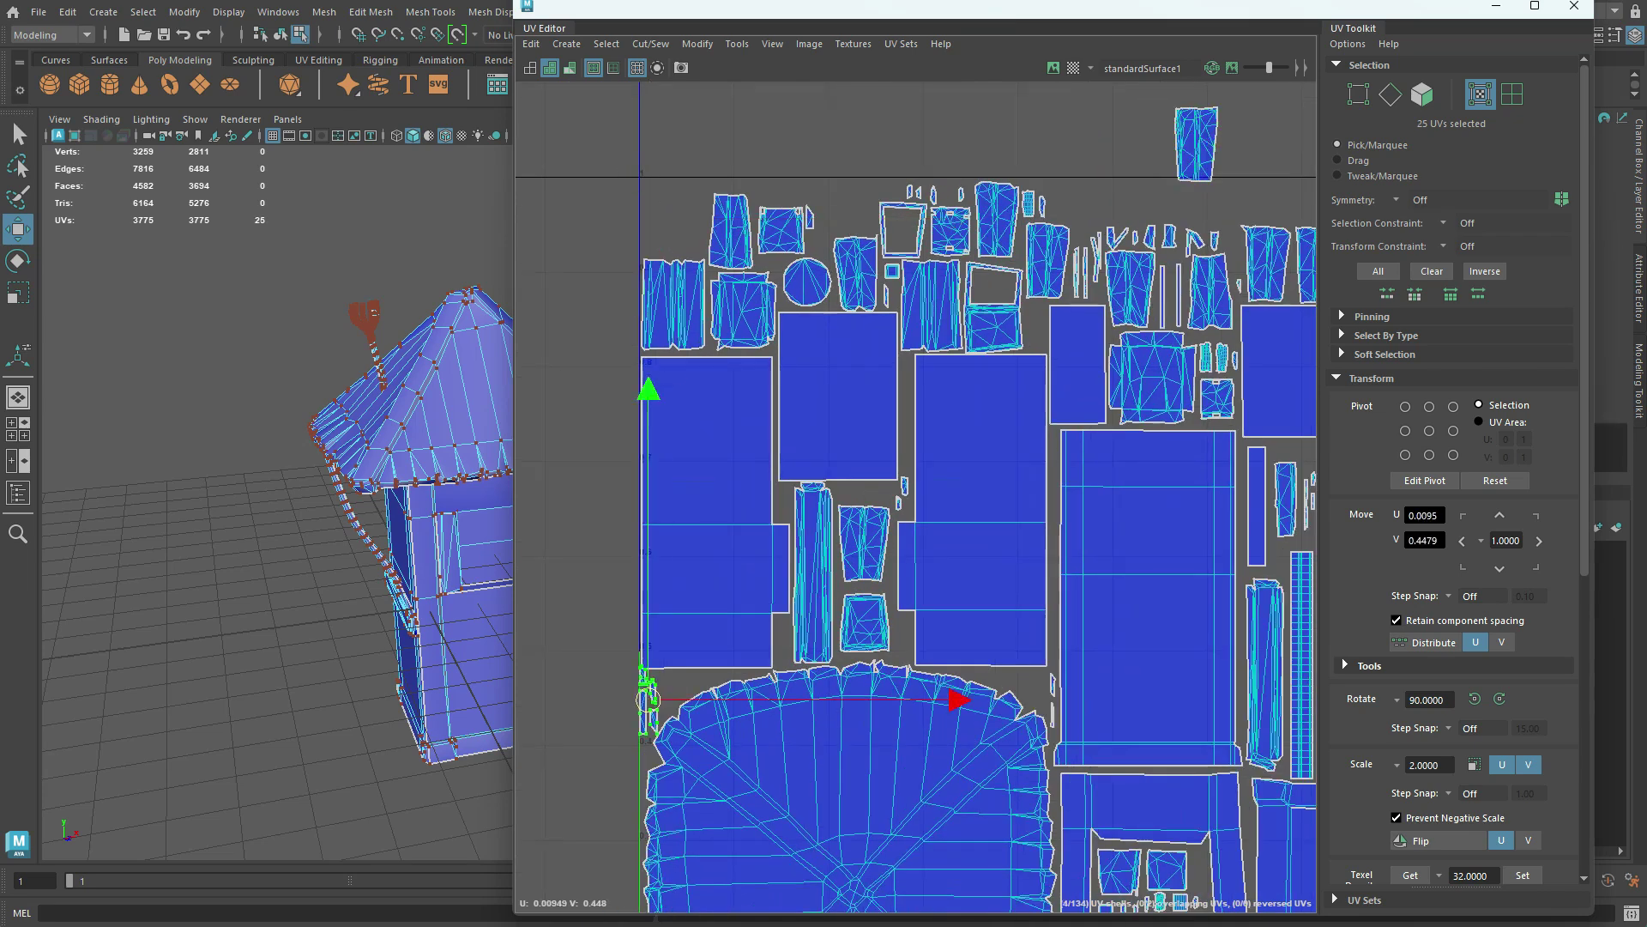
pyautogui.moveTo(922, 406); pyautogui.dragTo(982, 429)
pyautogui.scroll(-3, 772, 412)
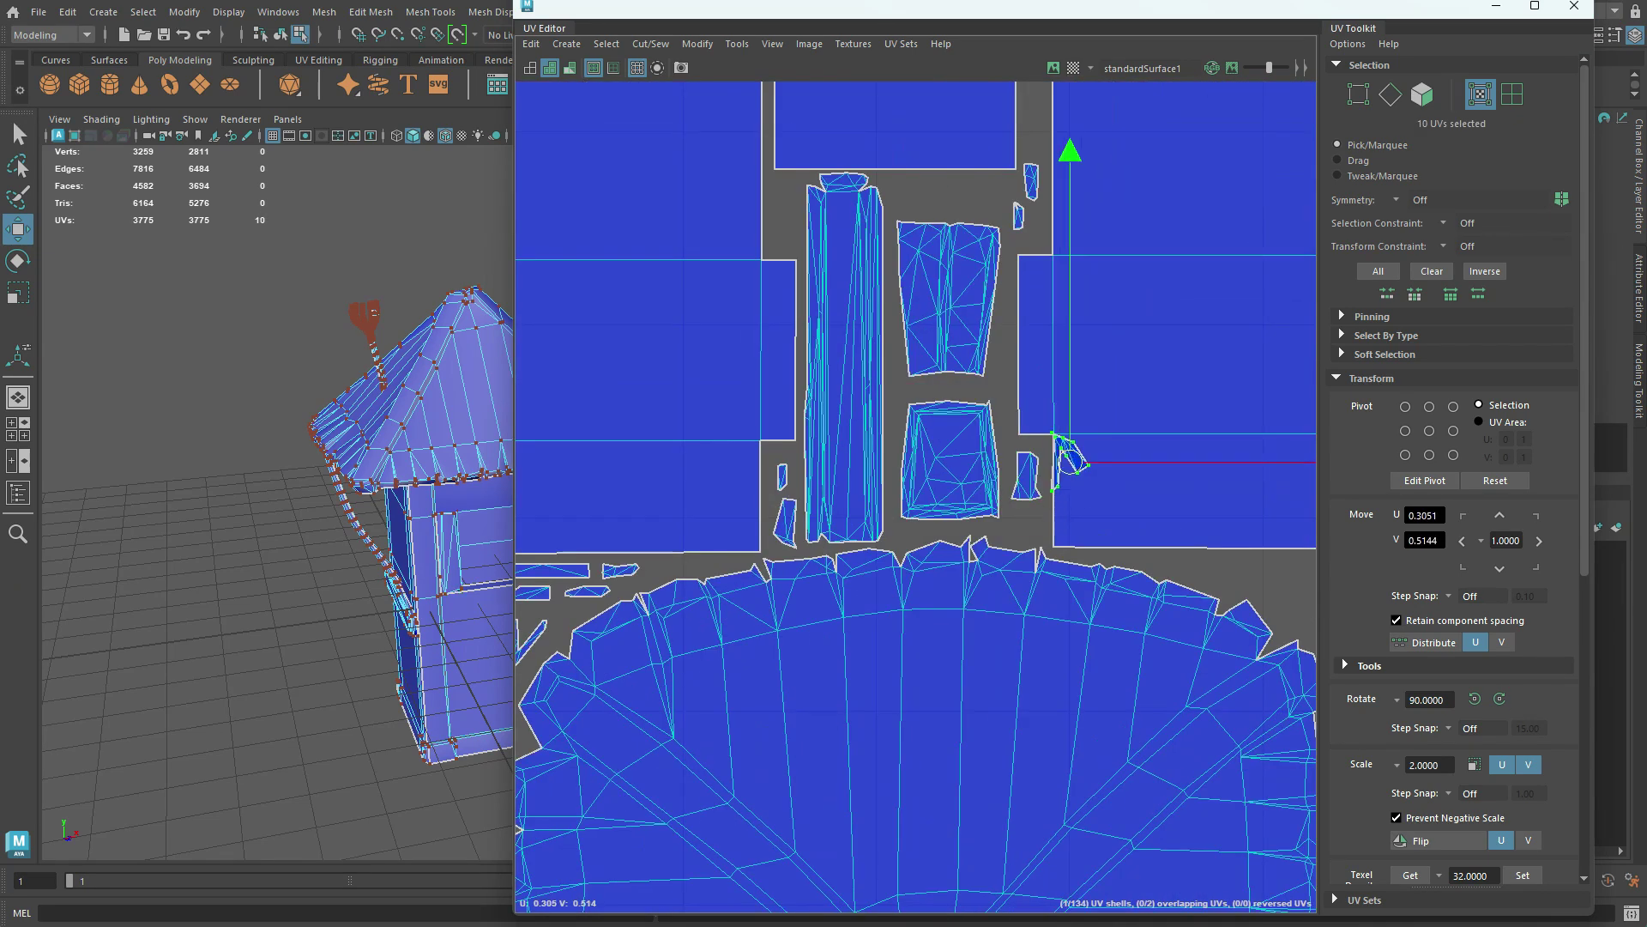
pyautogui.scroll(-2, 773, 412)
pyautogui.click(829, 392)
pyautogui.scroll(3, 918, 497)
pyautogui.click(976, 710)
pyautogui.scroll(-3, 876, 390)
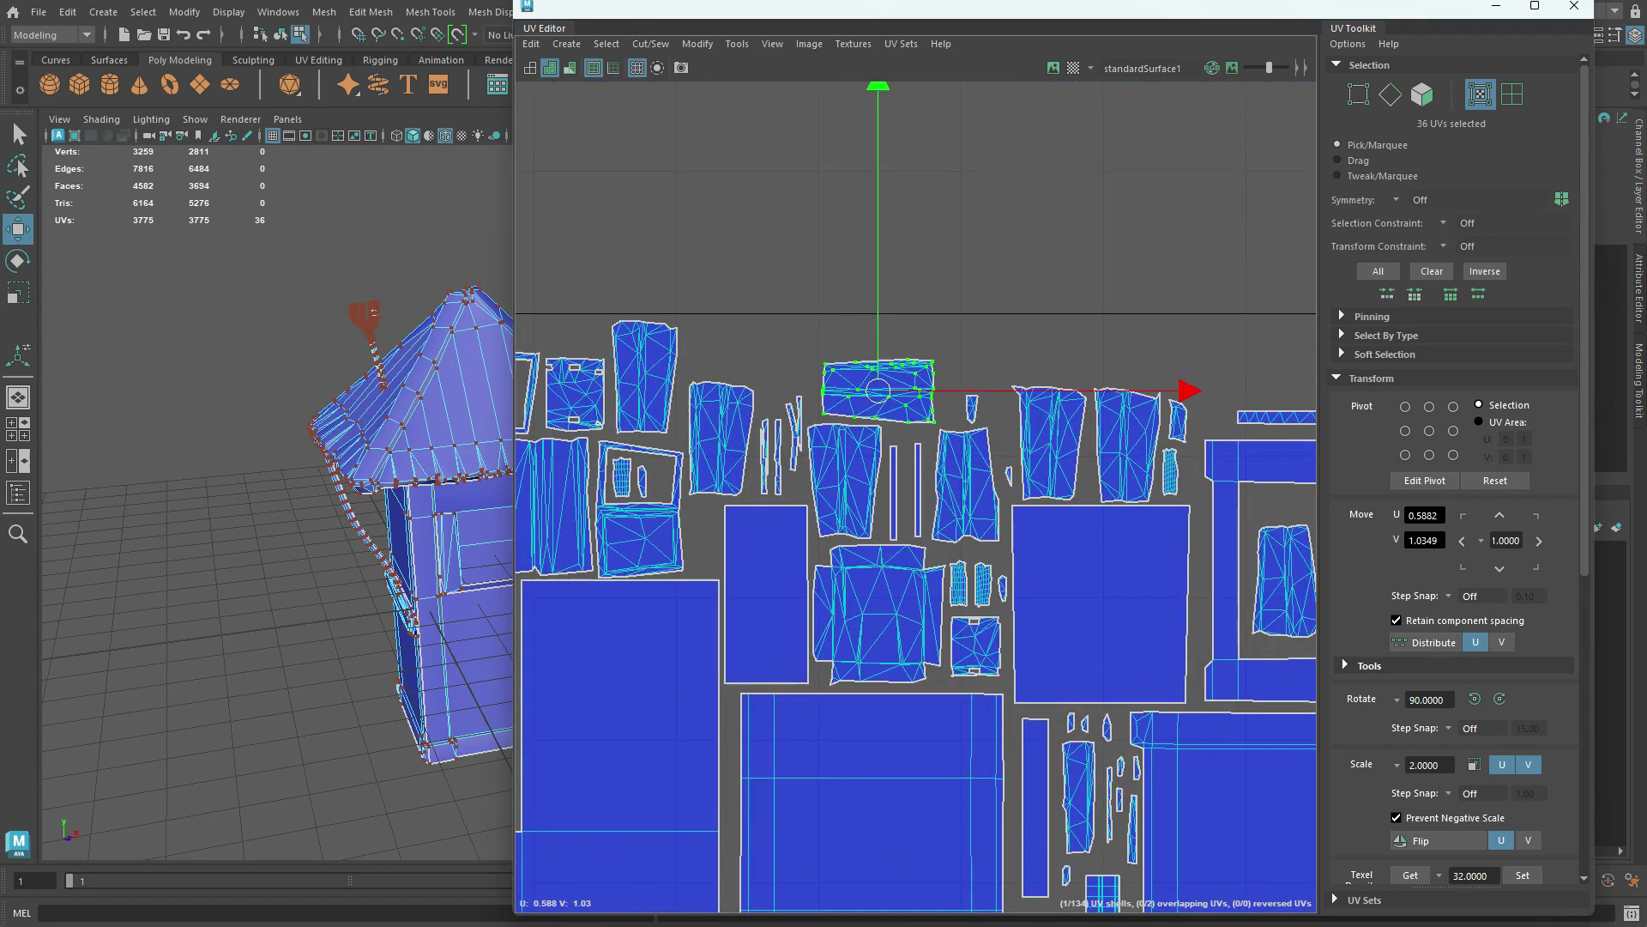
pyautogui.scroll(2, 660, 334)
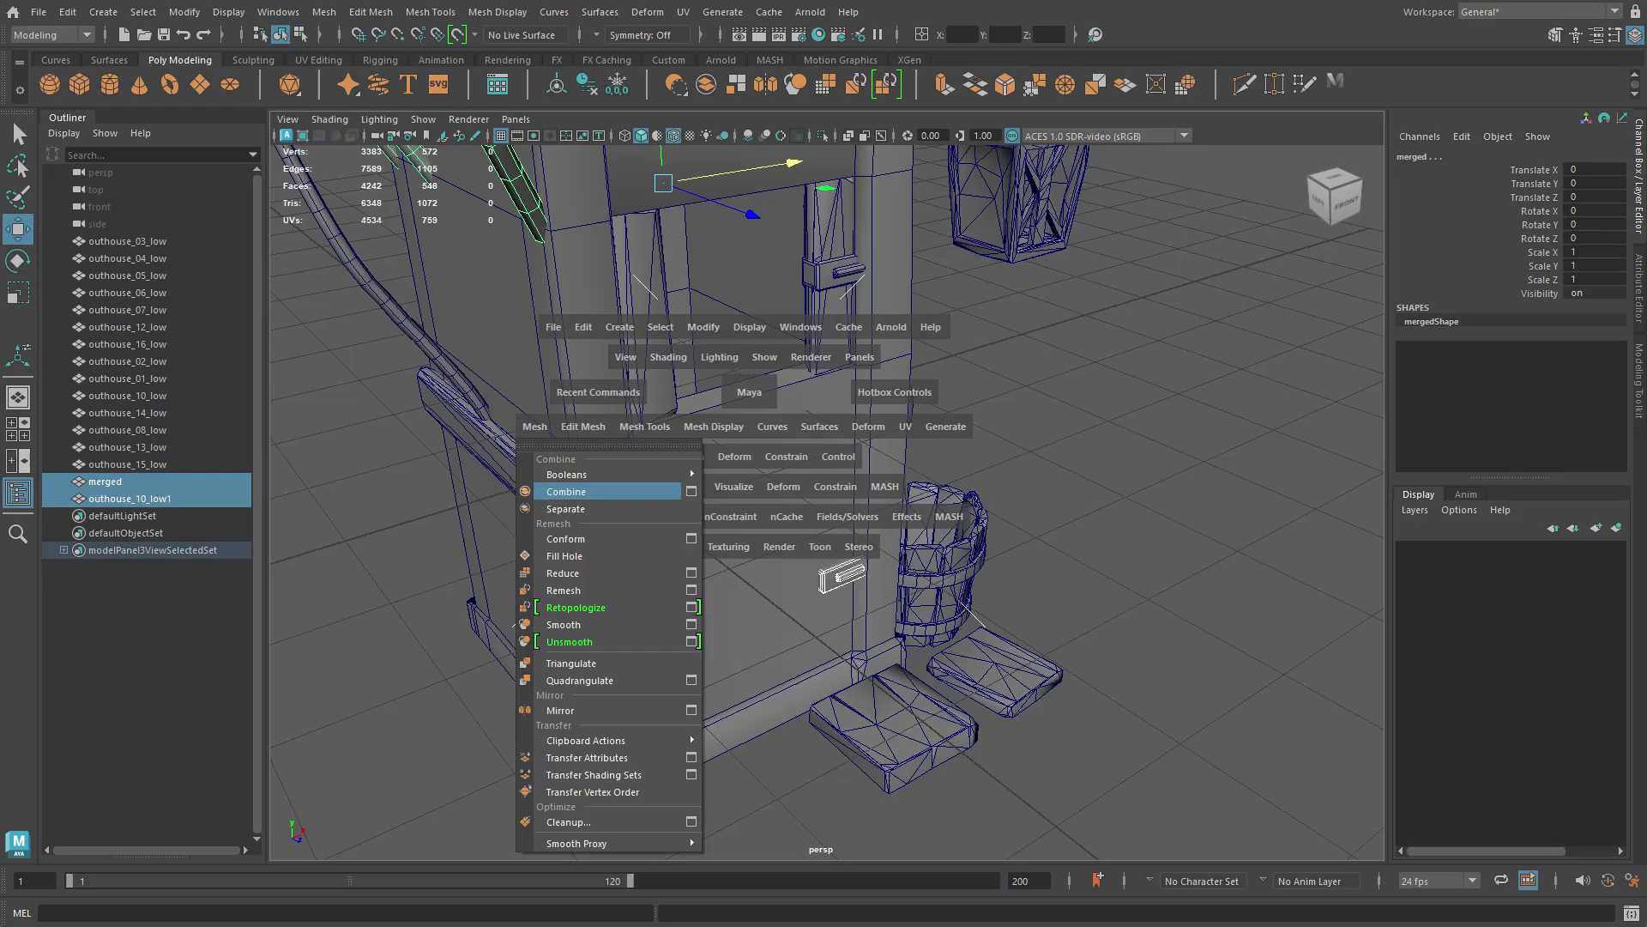
# Step: Combine the merged mesh and outhouse_10_low1 with Mesh > Combine
pyautogui.click(566, 490)
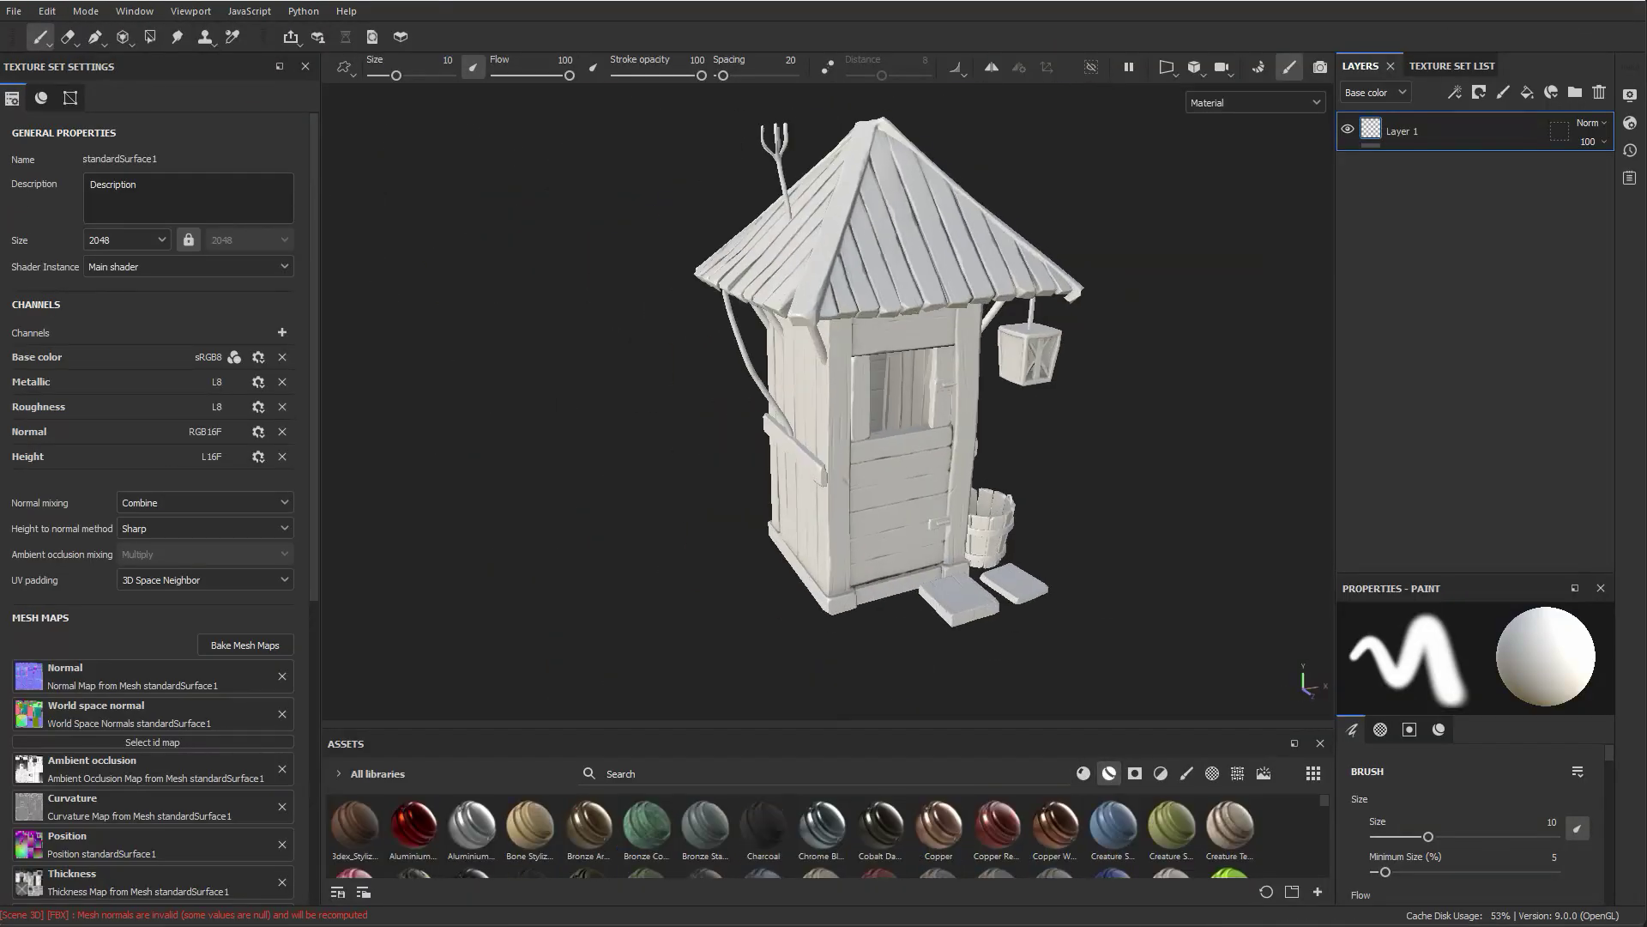
# Step: Select the stylized wood material's Main Base Parameters fill layer
pyautogui.click(1449, 275)
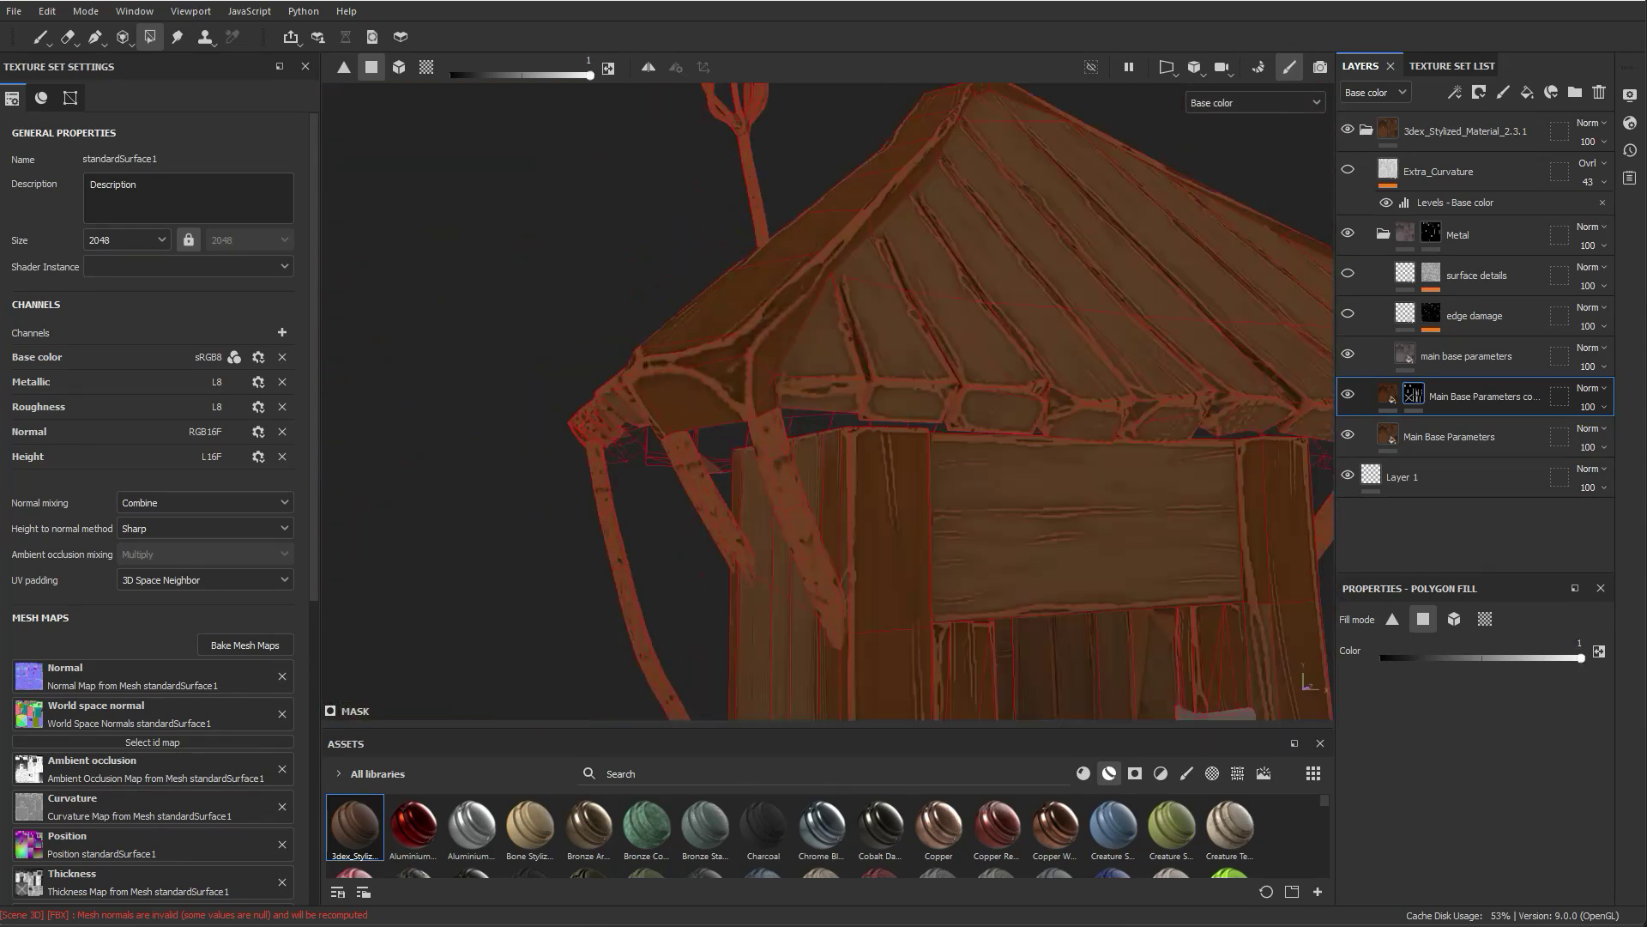
# Step: Switch to the brush, select the Metal layer's mask, and duplicate Main Base Parameters
pyautogui.press('1')
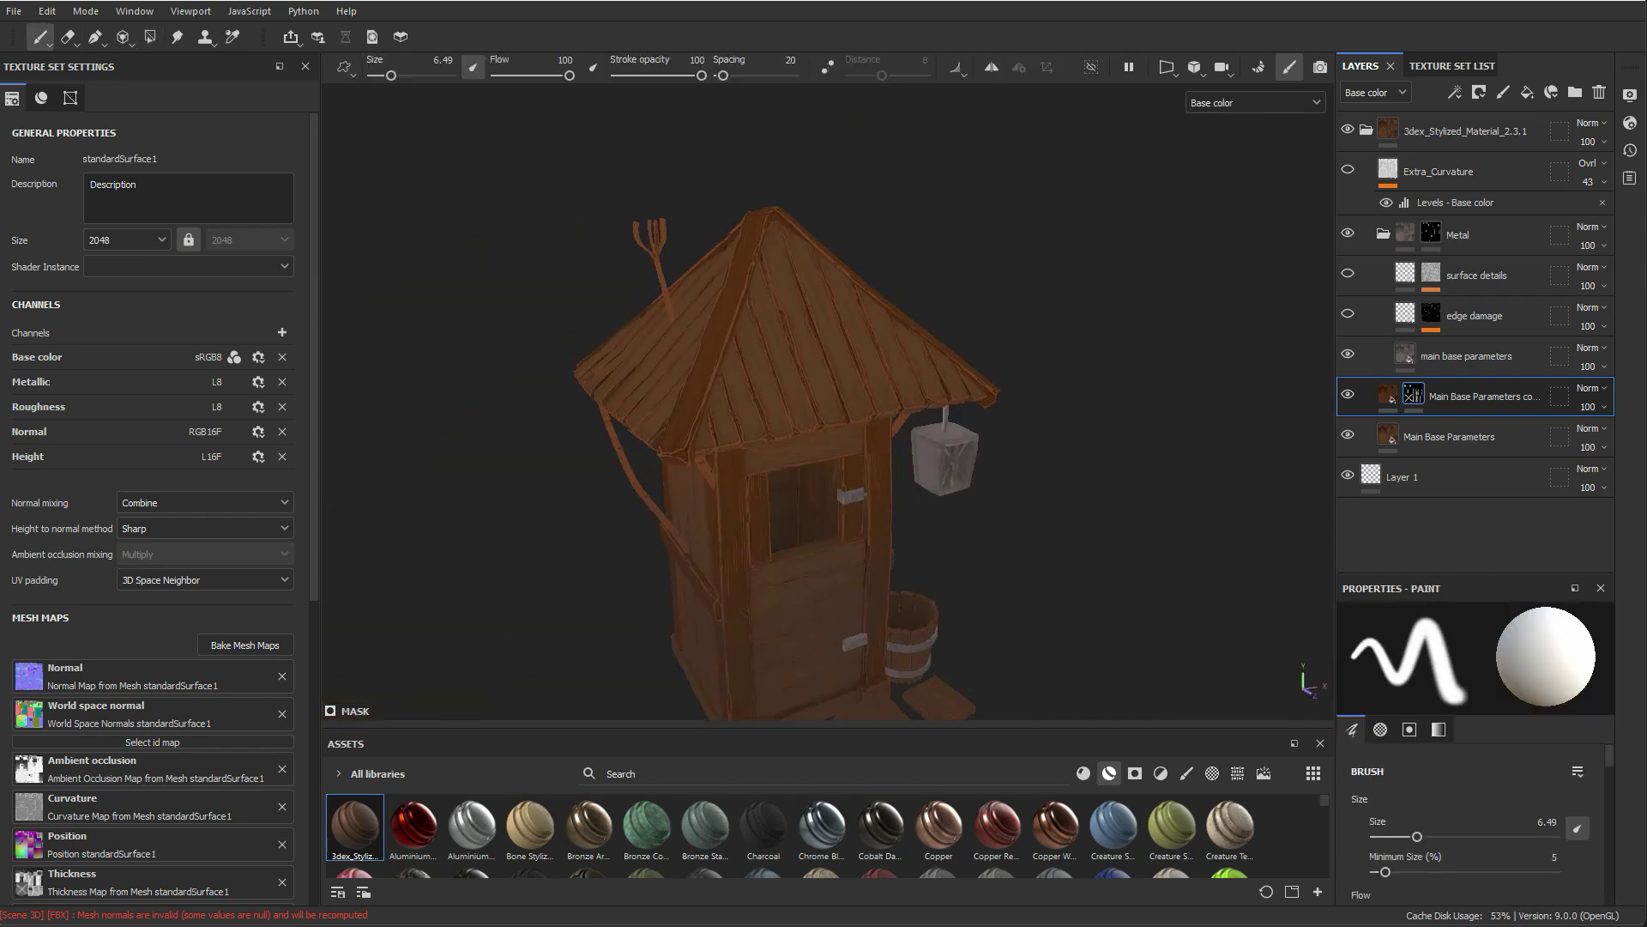
pyautogui.click(1387, 393)
pyautogui.click(1430, 233)
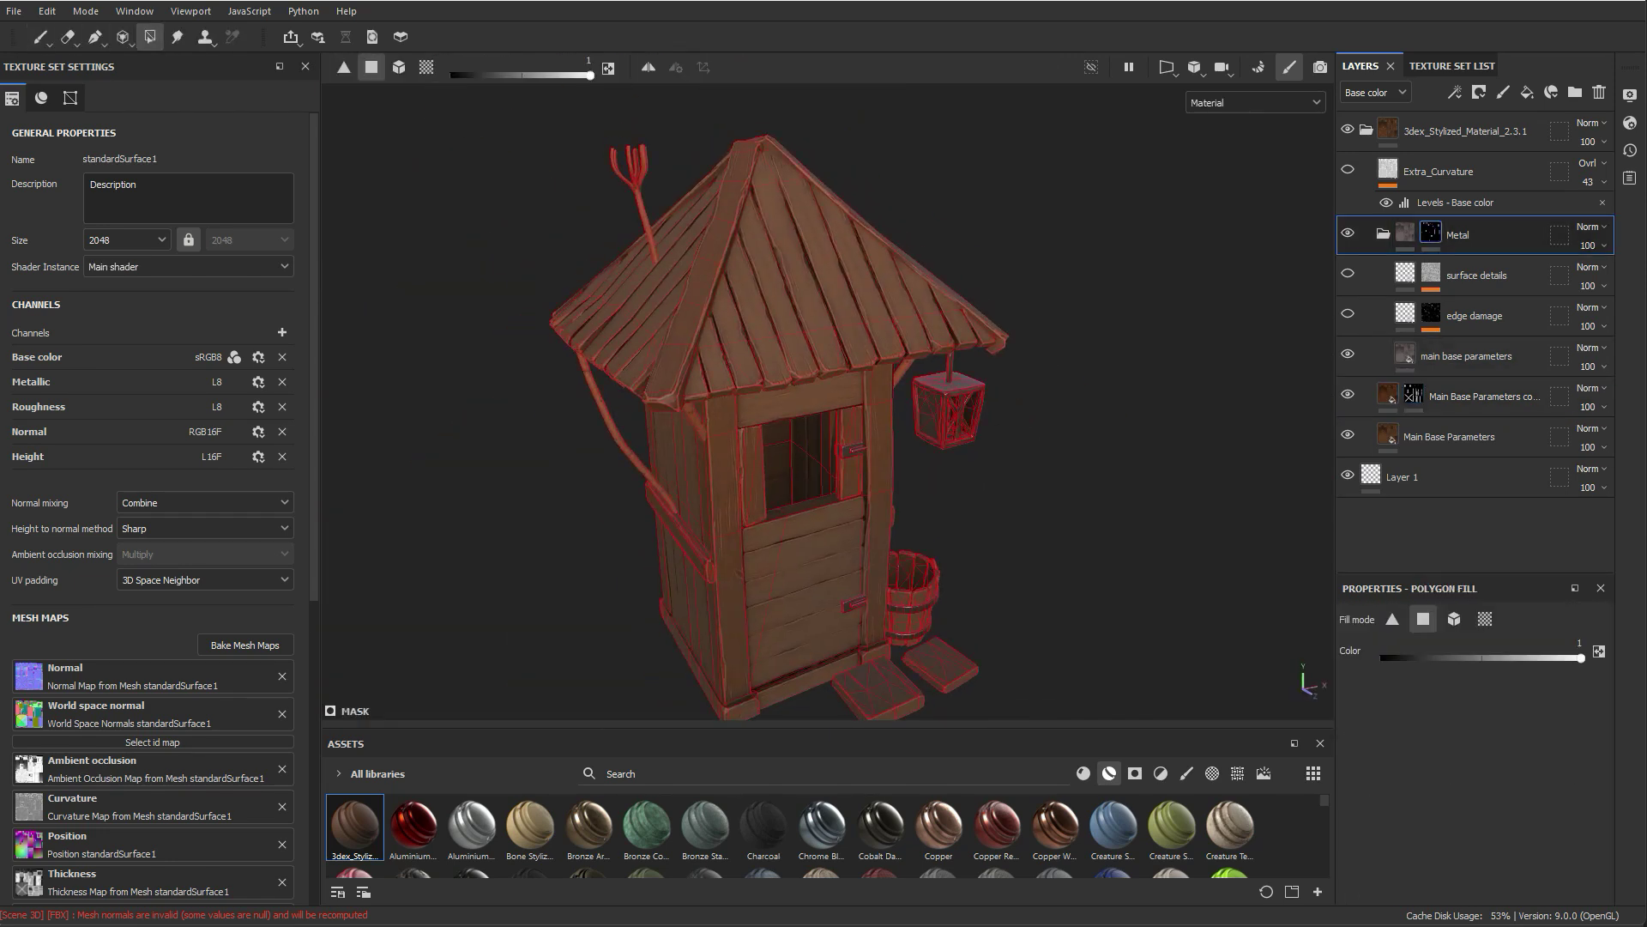
pyautogui.hotkey('ctrl', 'd')
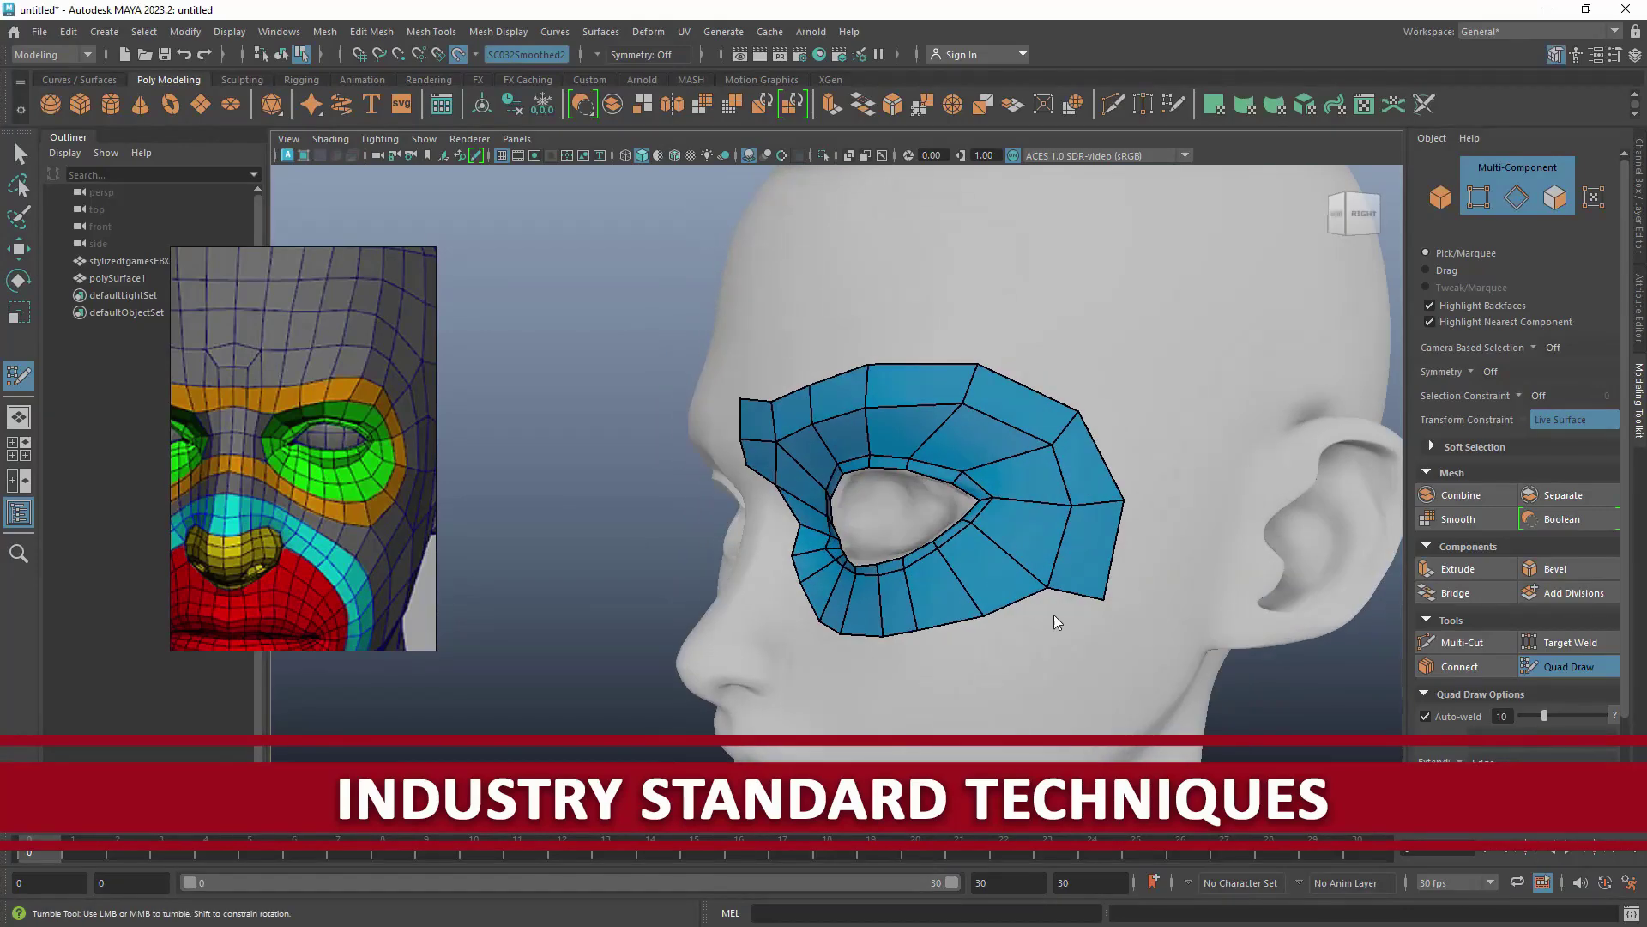
pyautogui.keyDown('alt'); pyautogui.moveTo(1056, 622); pyautogui.dragTo(1000, 500); pyautogui.keyUp('alt')
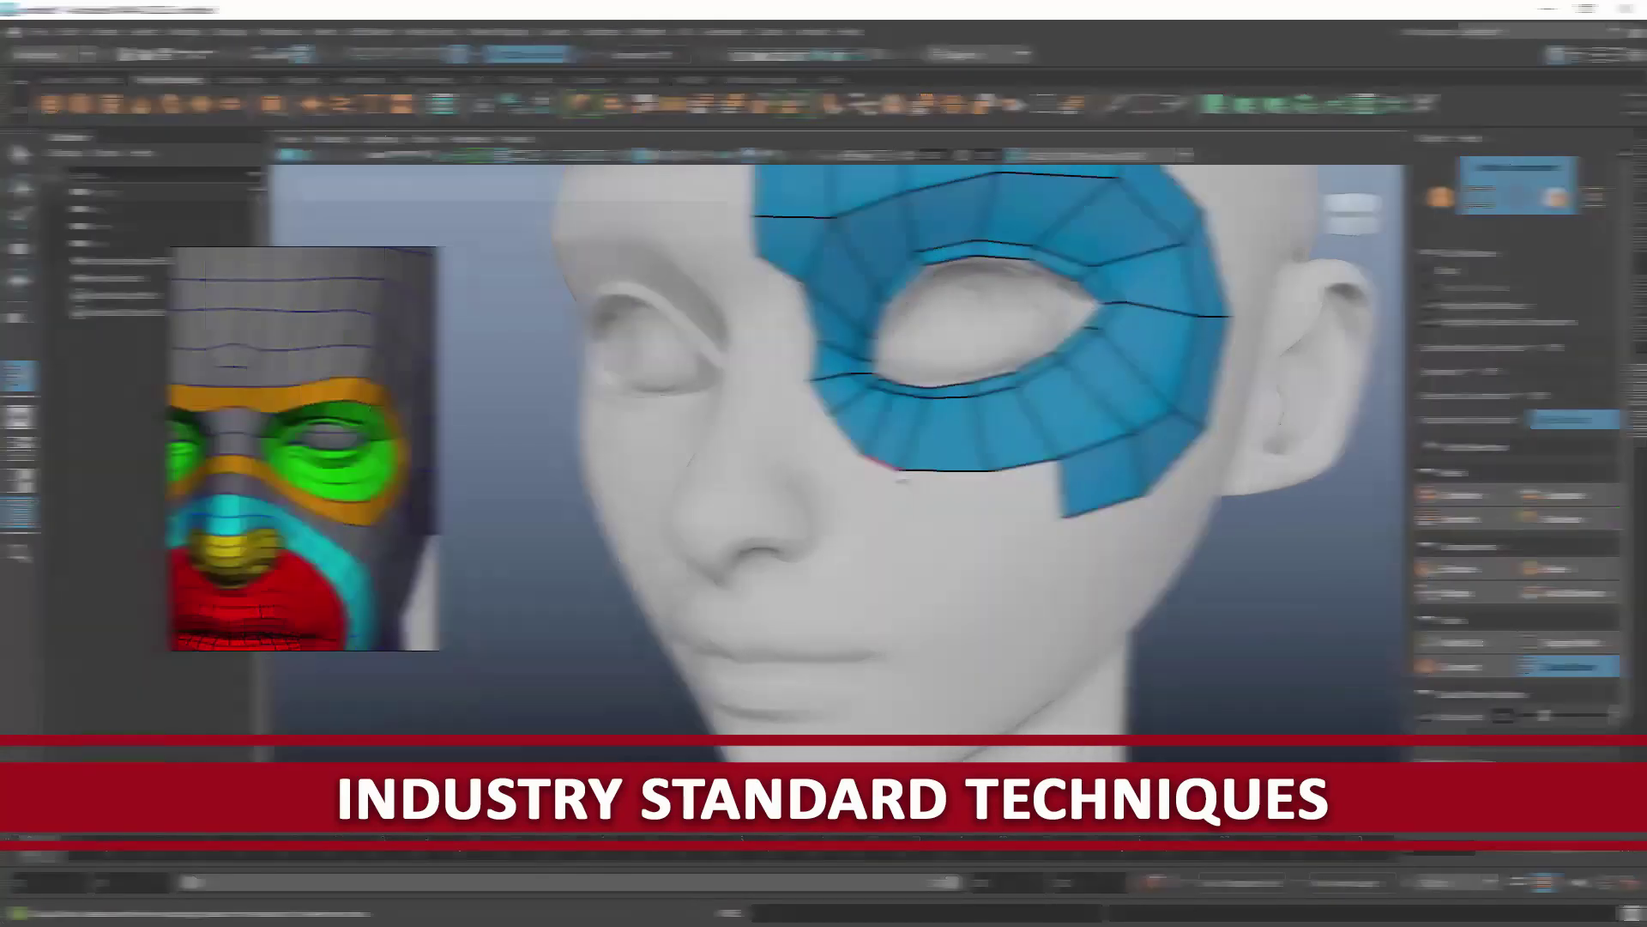